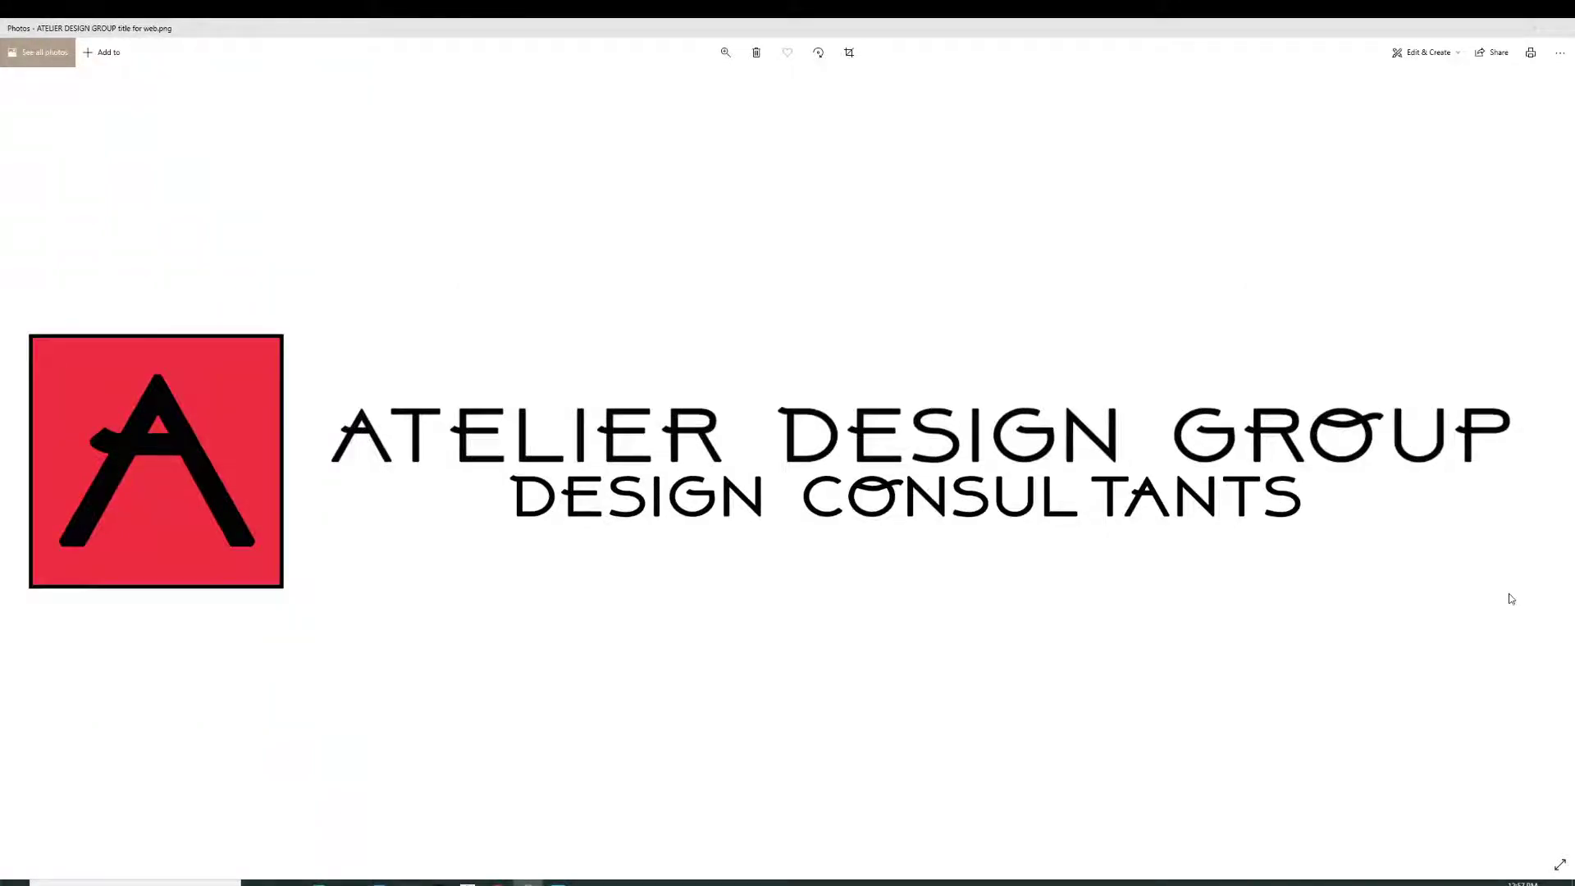
Close the logo image and switch the tool palettes to the Document set's Tags palette.
{"action": "left_click", "coordinate": [1561, 29]}
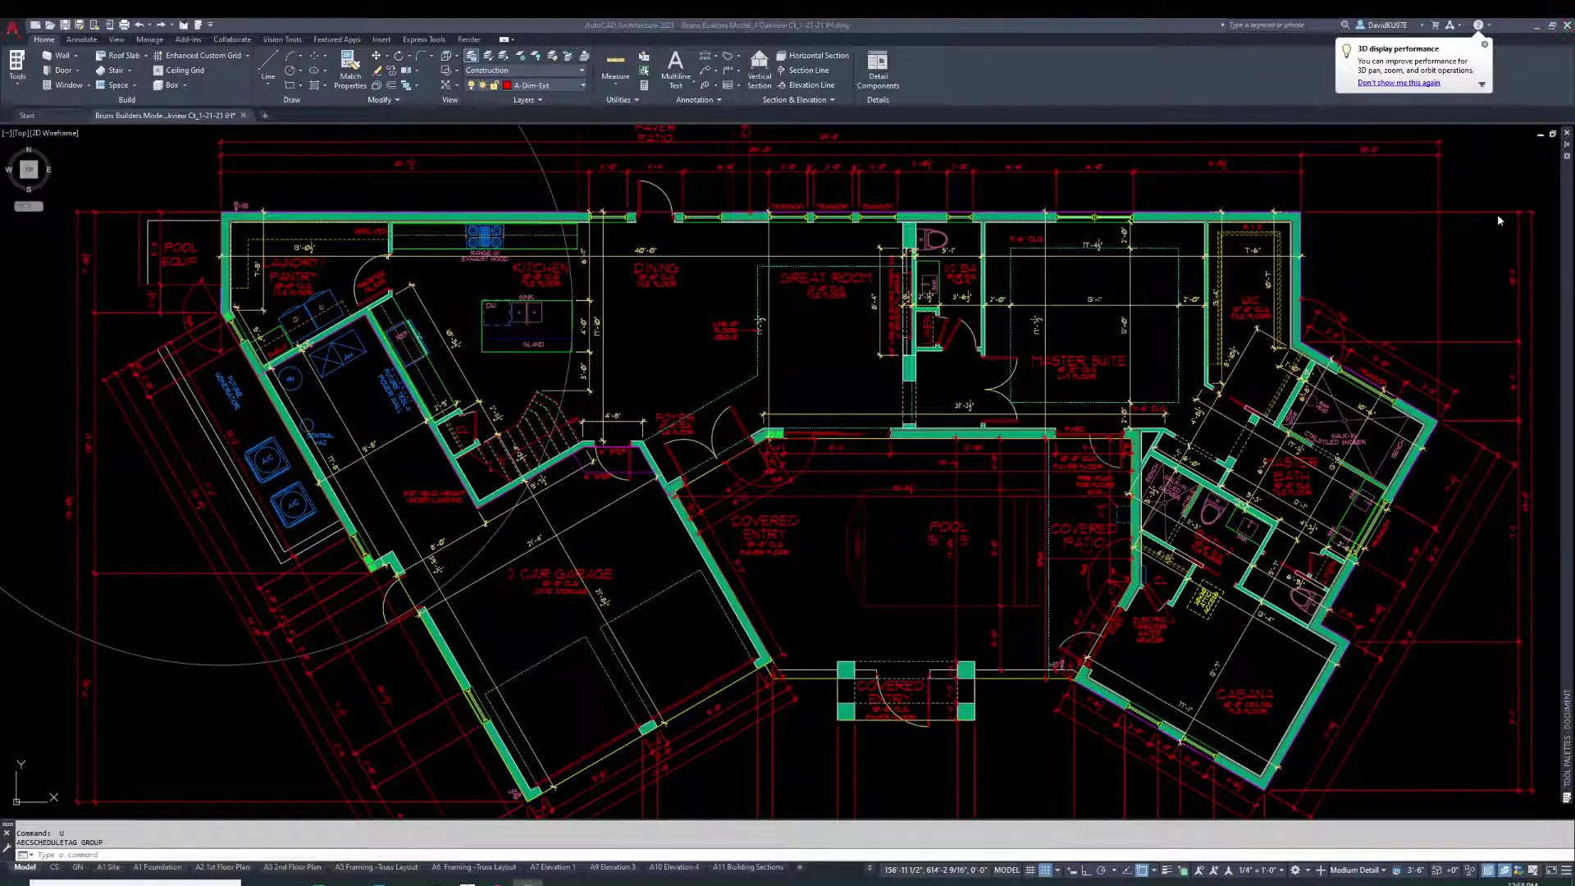
{"action": "mouse_move", "coordinate": [1566, 173]}
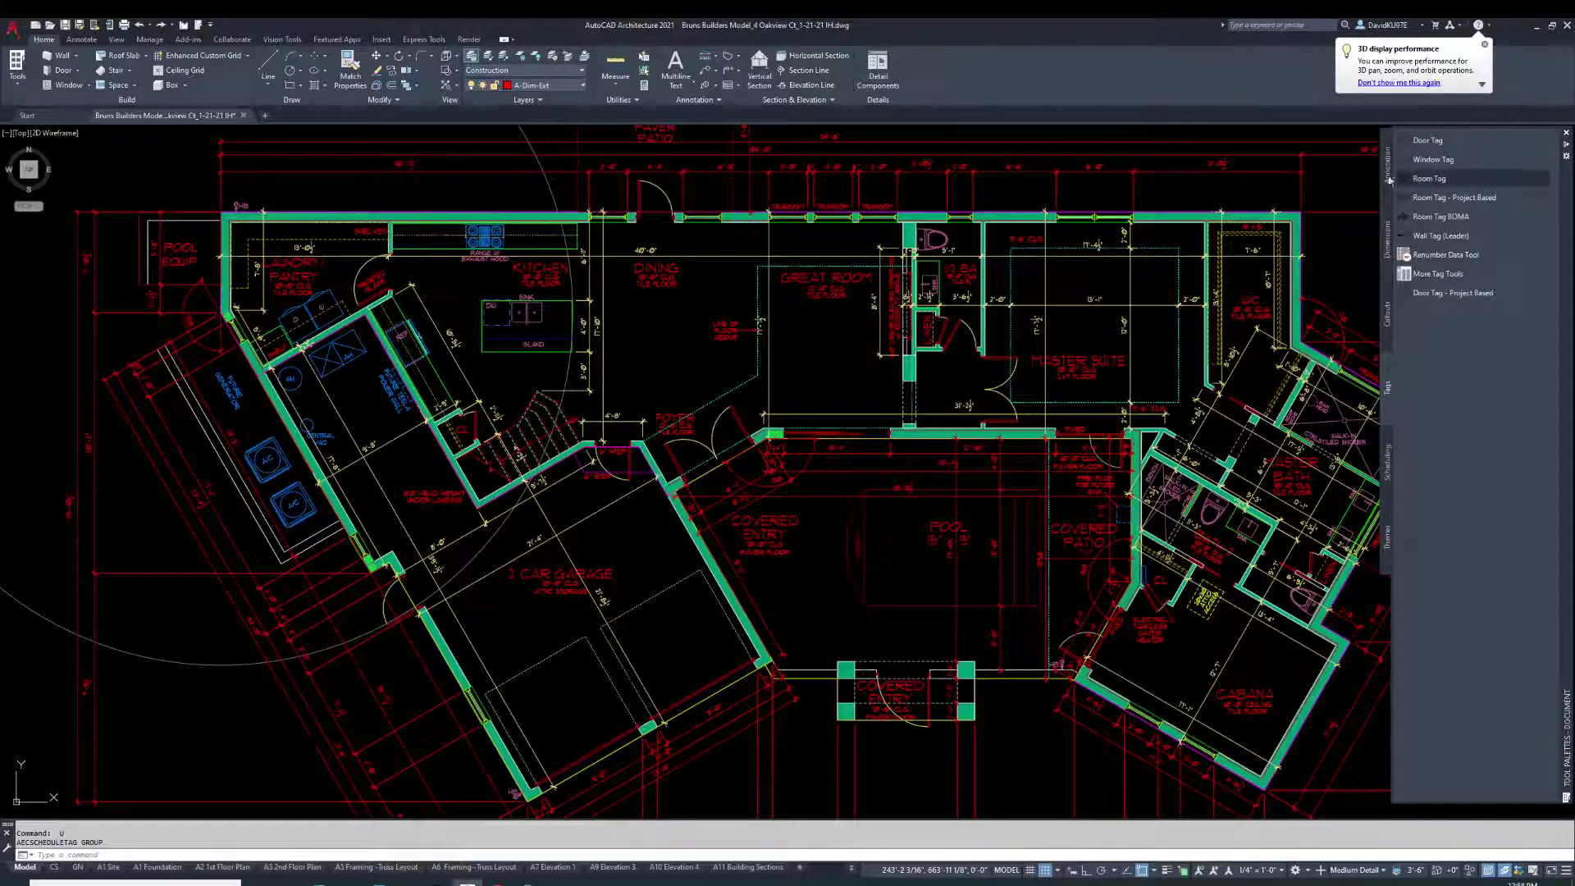
{"action": "left_click", "coordinate": [1566, 160]}
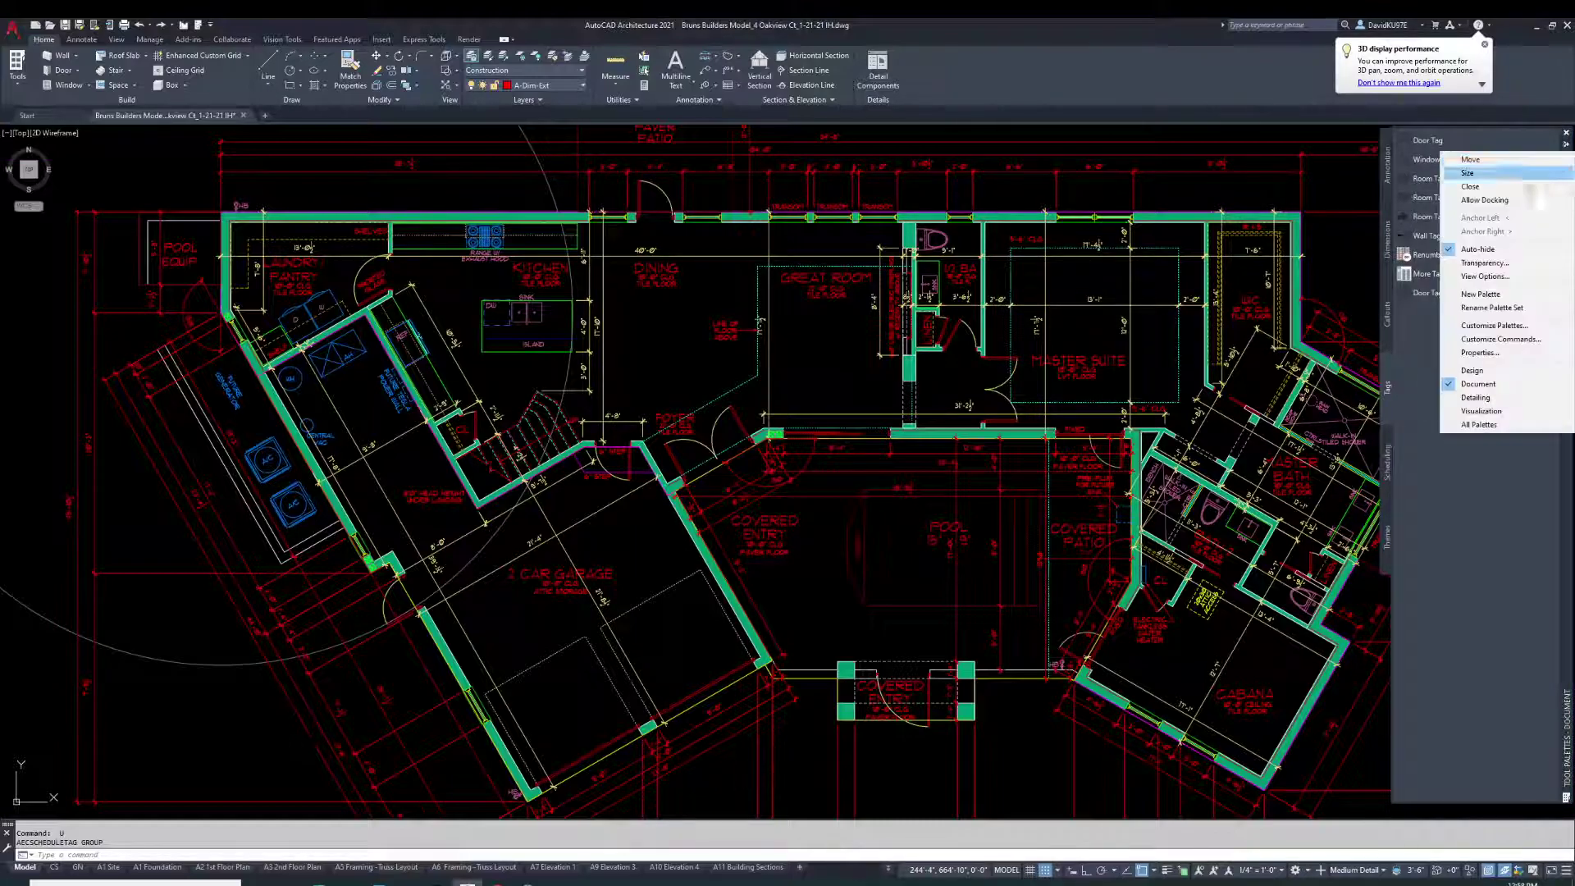
{"action": "left_click", "coordinate": [1488, 384]}
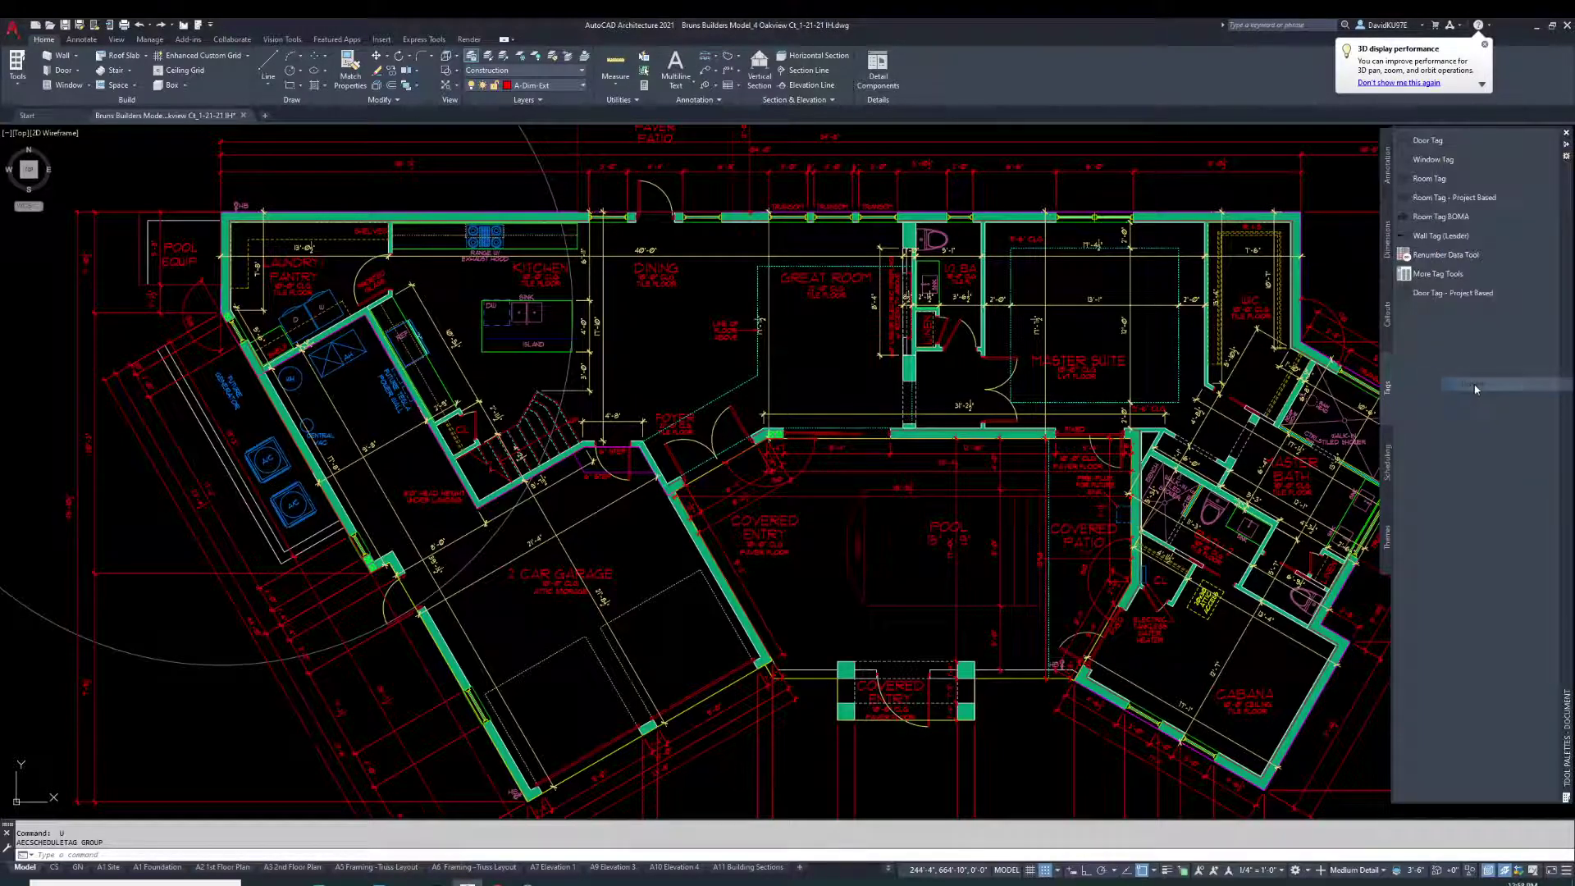
{"action": "left_click", "coordinate": [1388, 335]}
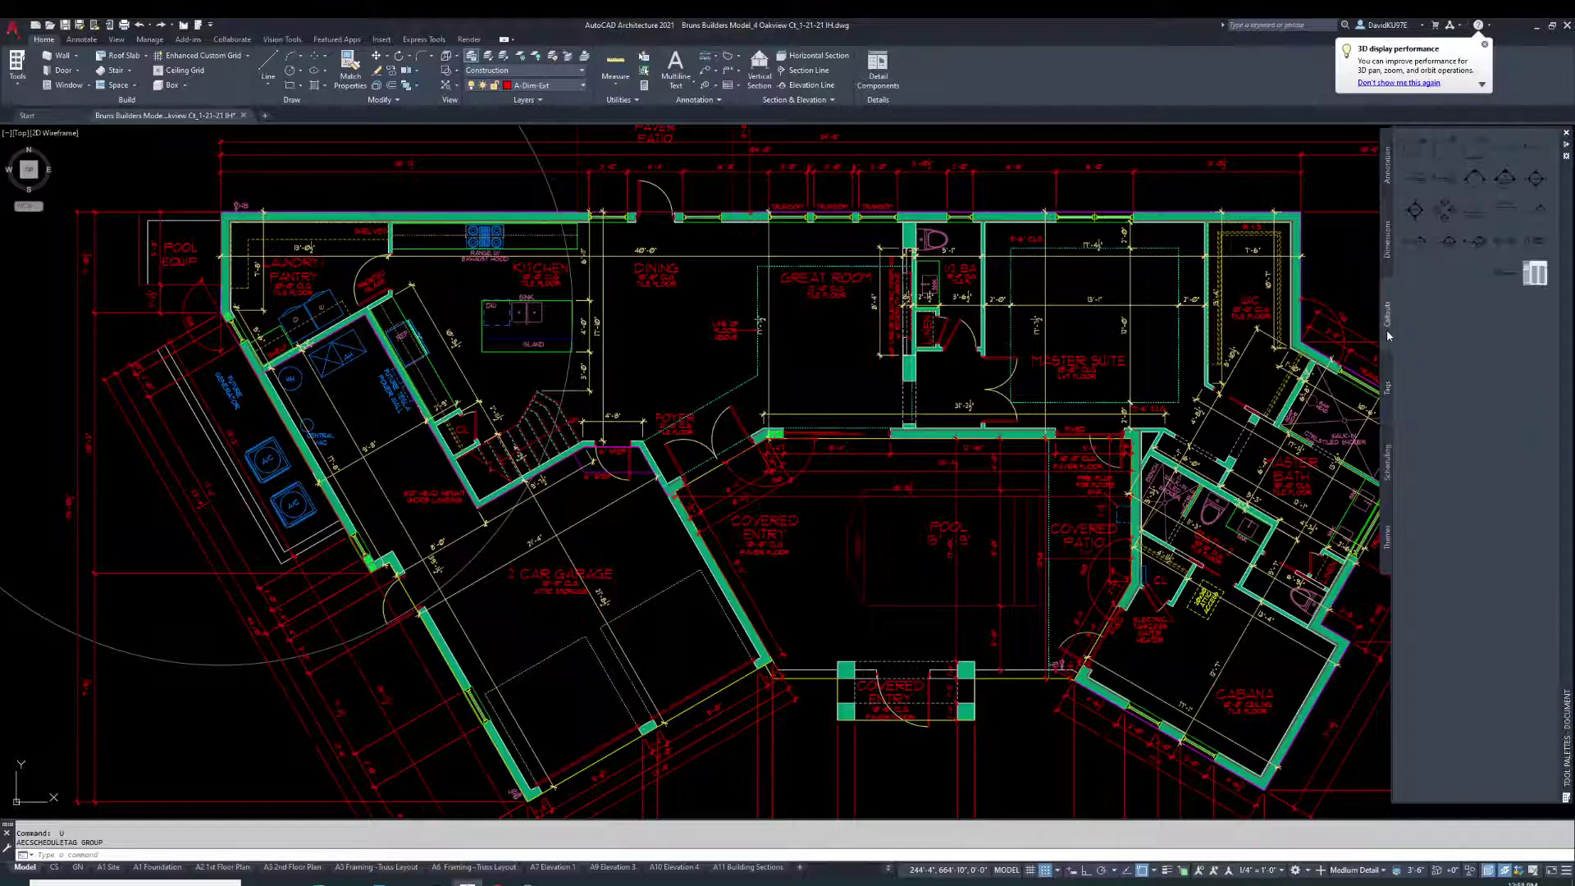
{"action": "left_click", "coordinate": [1387, 373]}
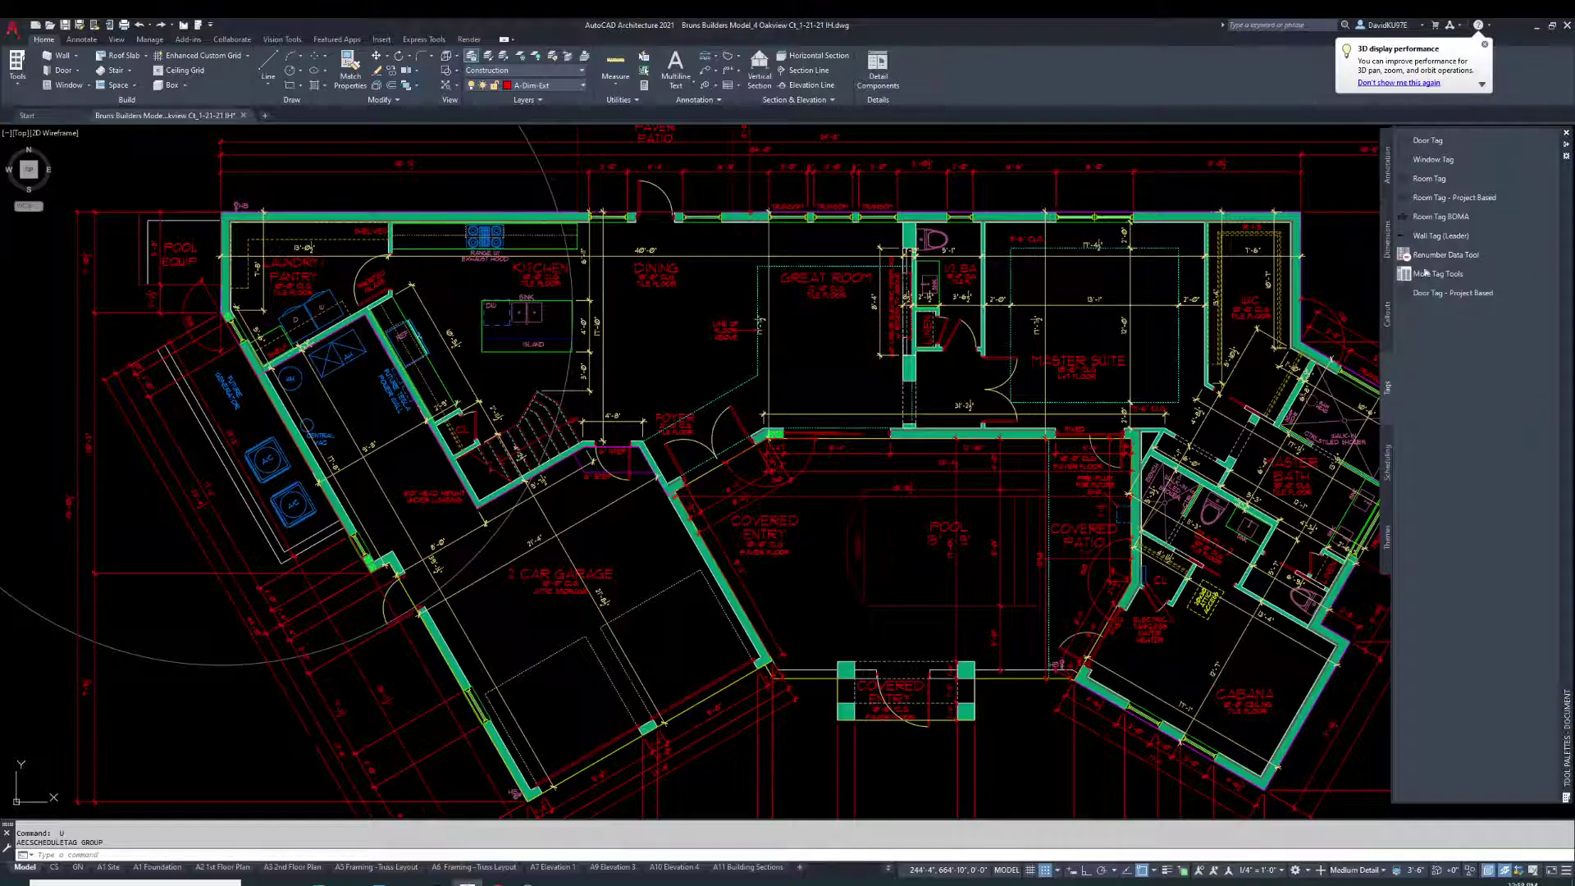
Place a door tag beside the foyer double door and set its Number to 101.
{"action": "left_click", "coordinate": [1400, 145]}
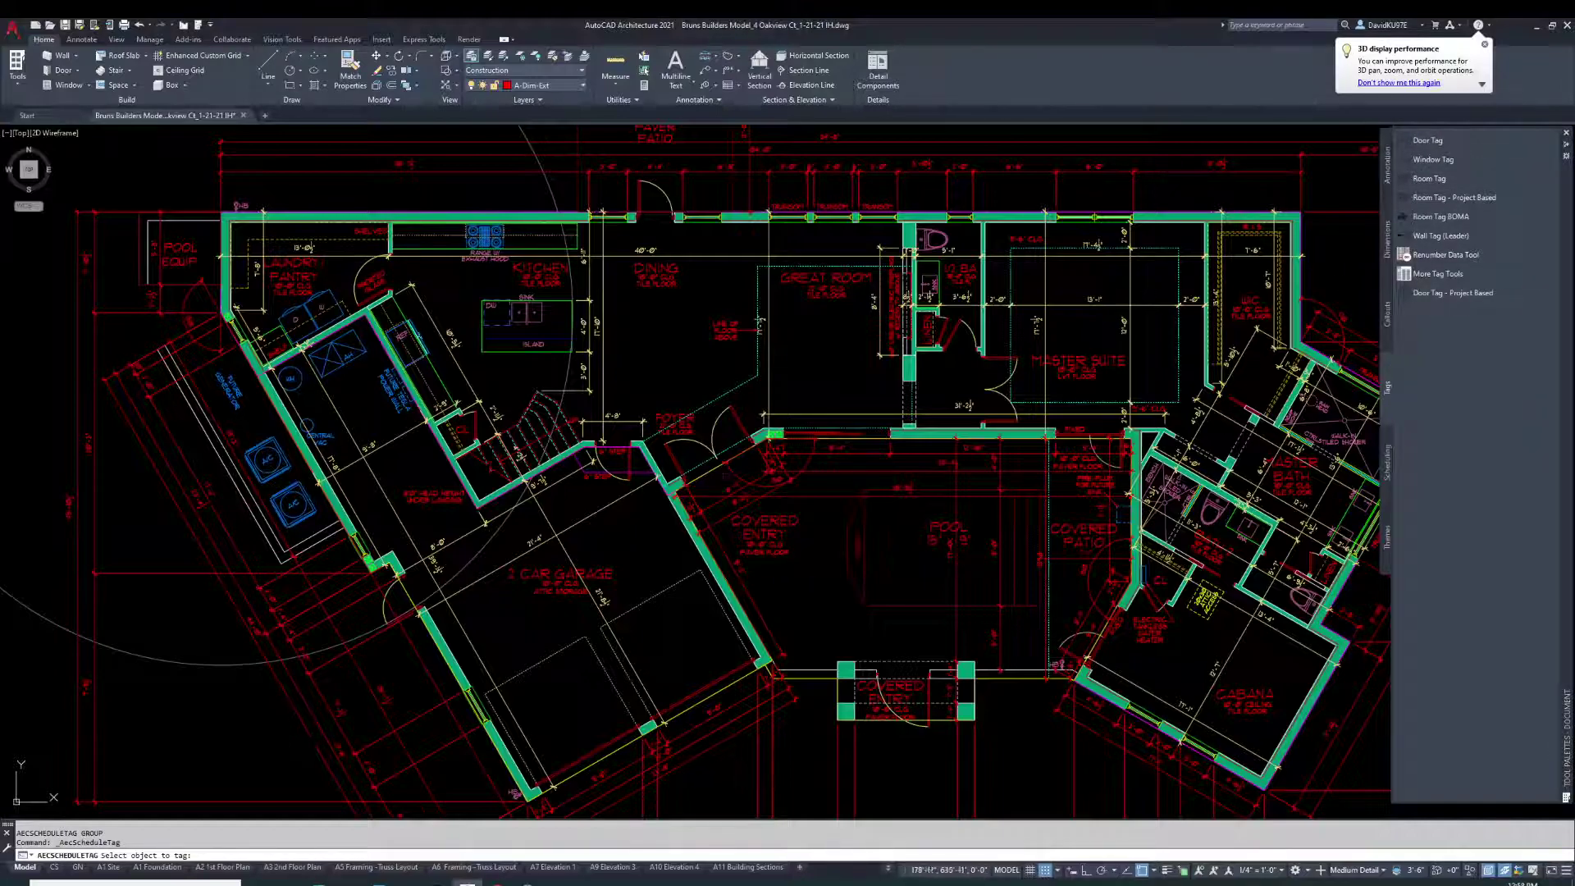
{"action": "scroll", "coordinate": [701, 447], "scroll_direction": "up", "scroll_amount": 6}
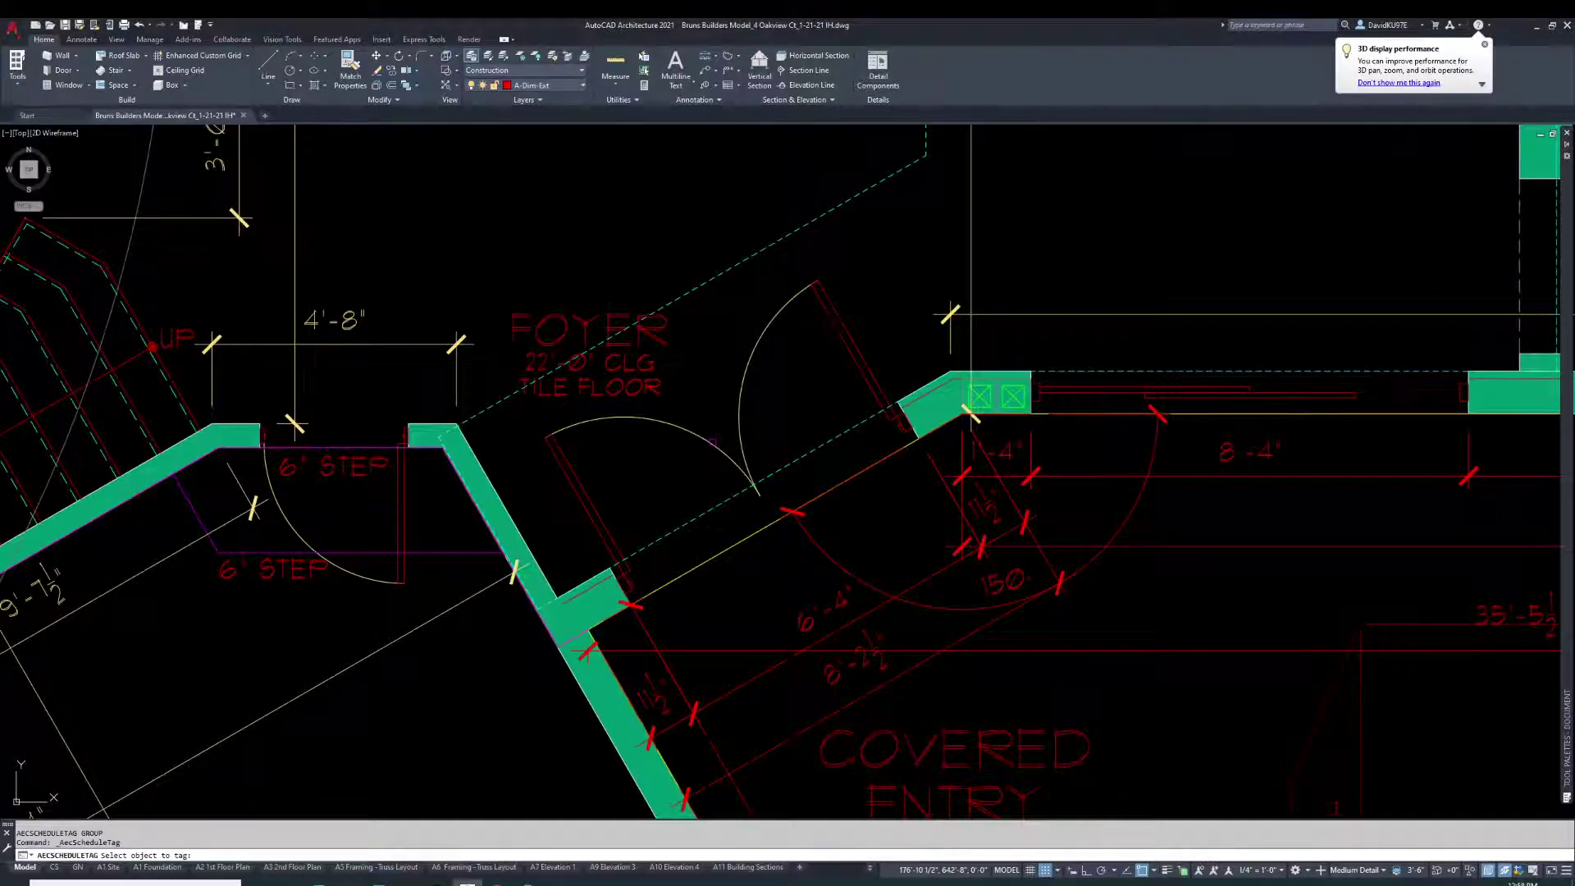
{"action": "left_click", "coordinate": [707, 444]}
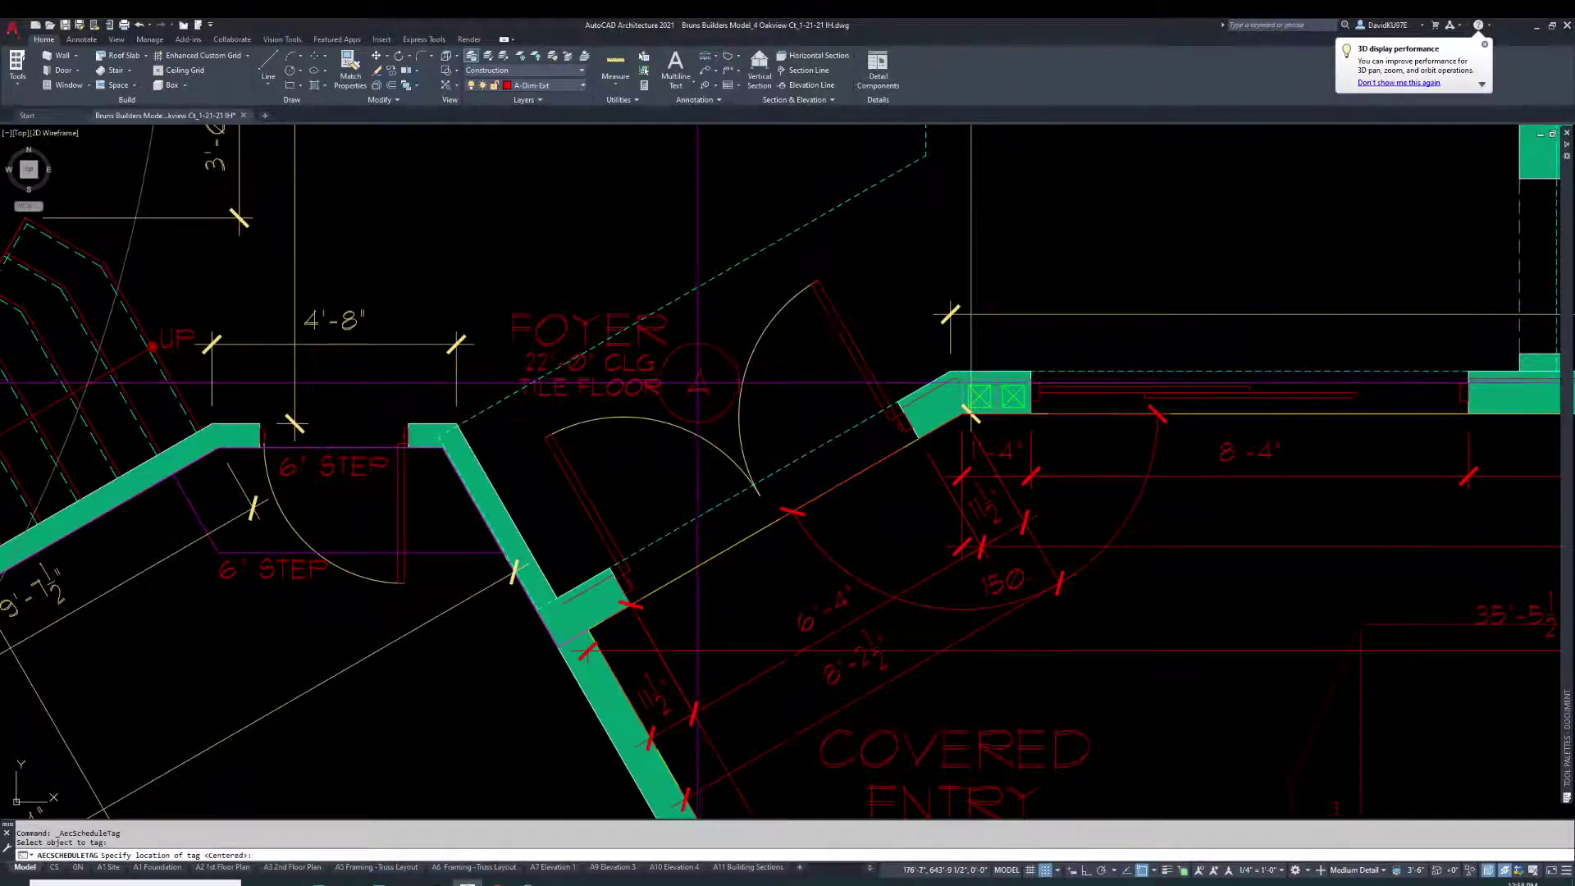
{"action": "left_click", "coordinate": [696, 383]}
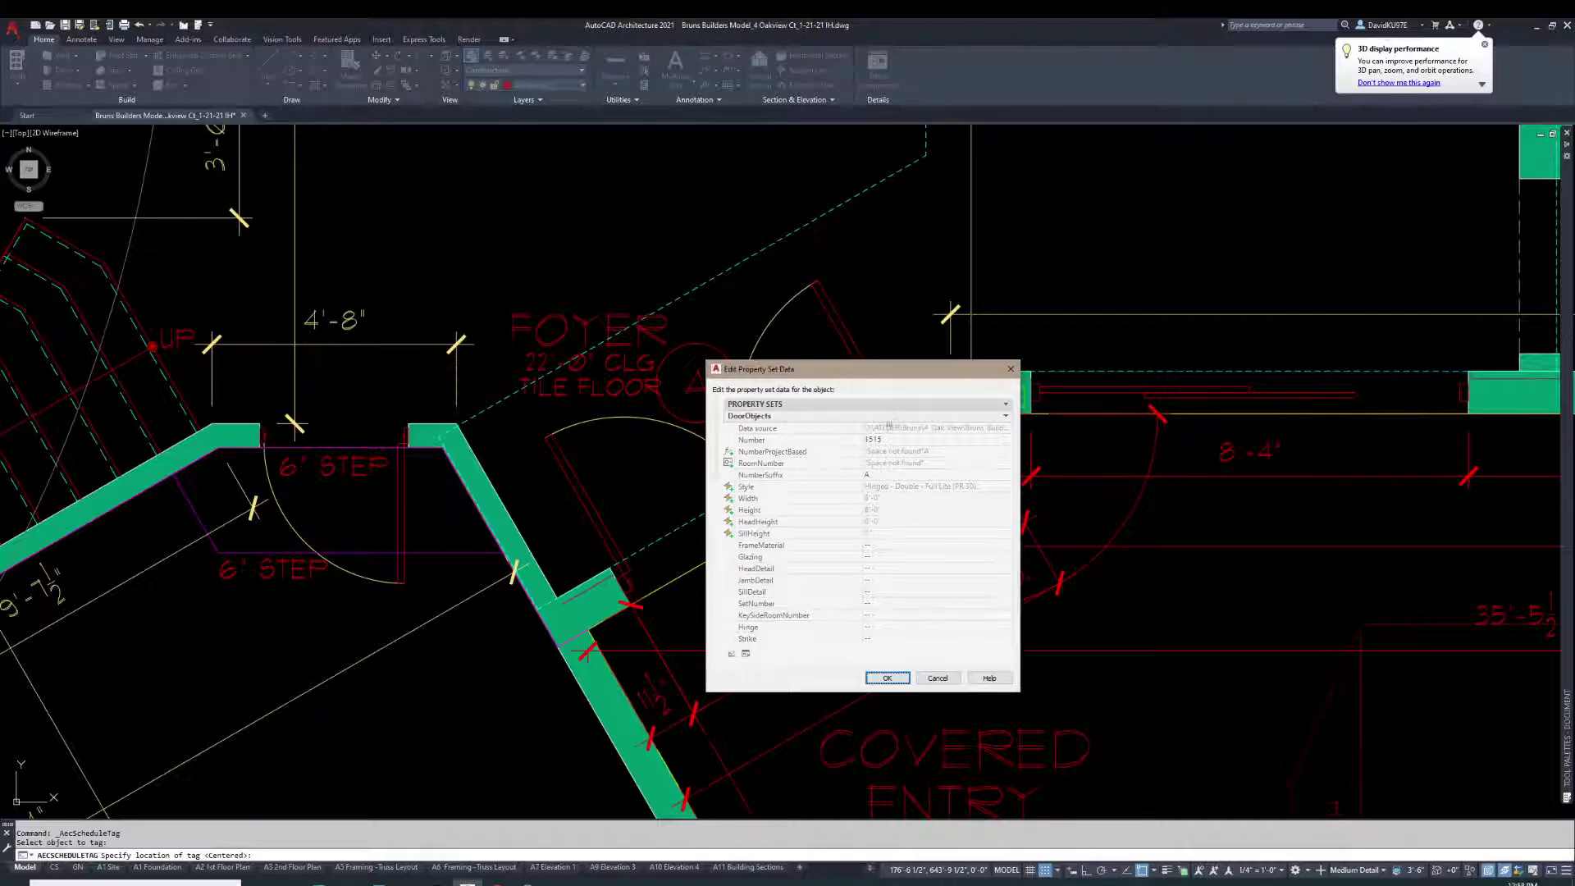
{"action": "left_click", "coordinate": [891, 439]}
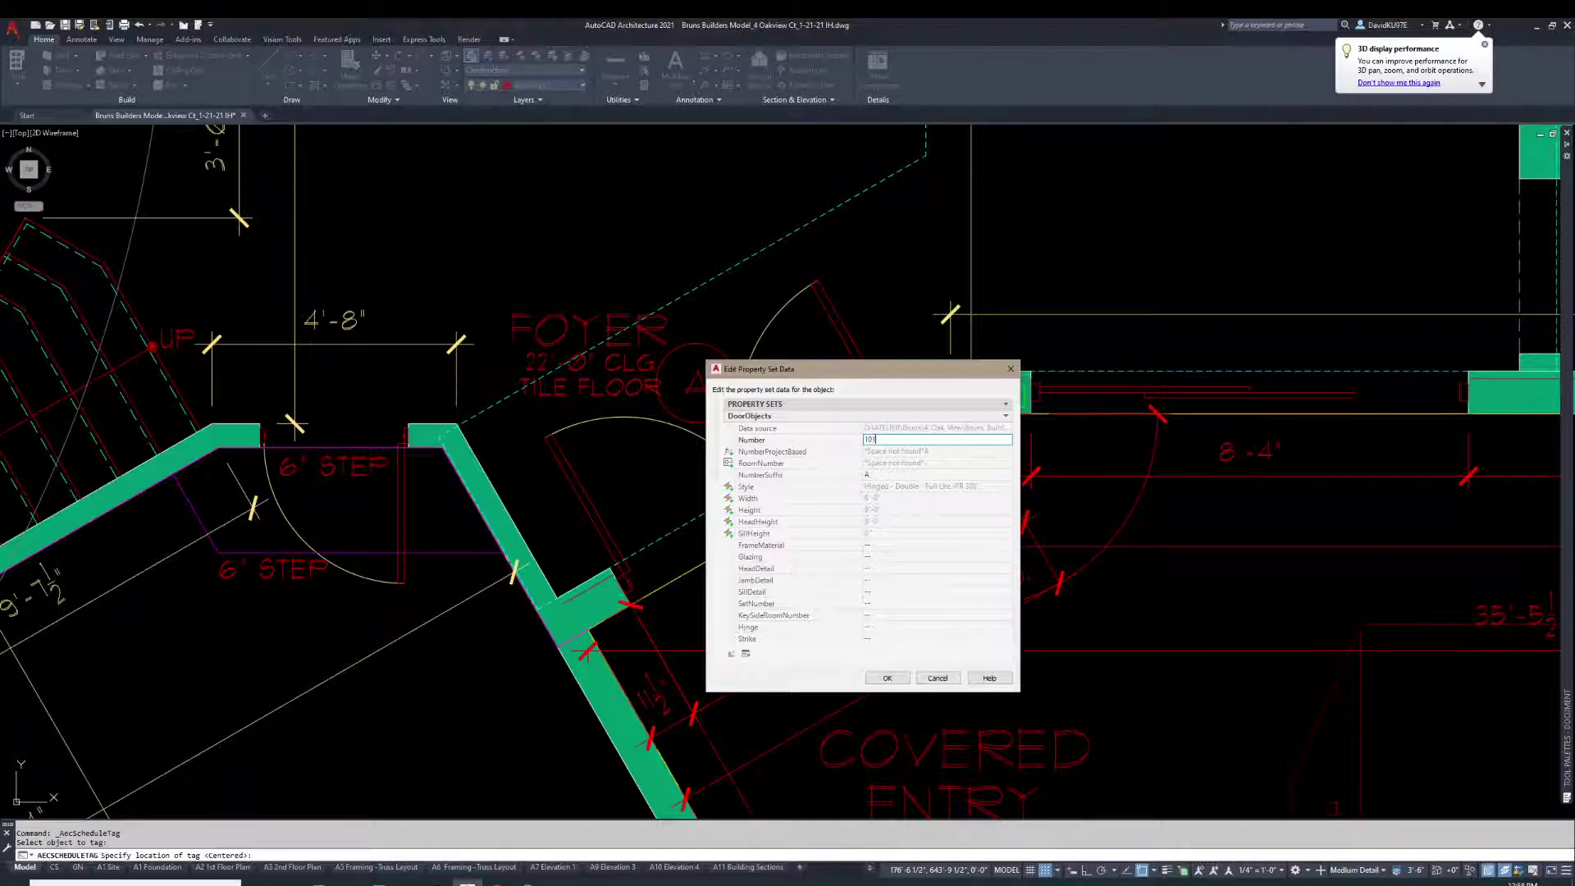
{"action": "left_click", "coordinate": [888, 678]}
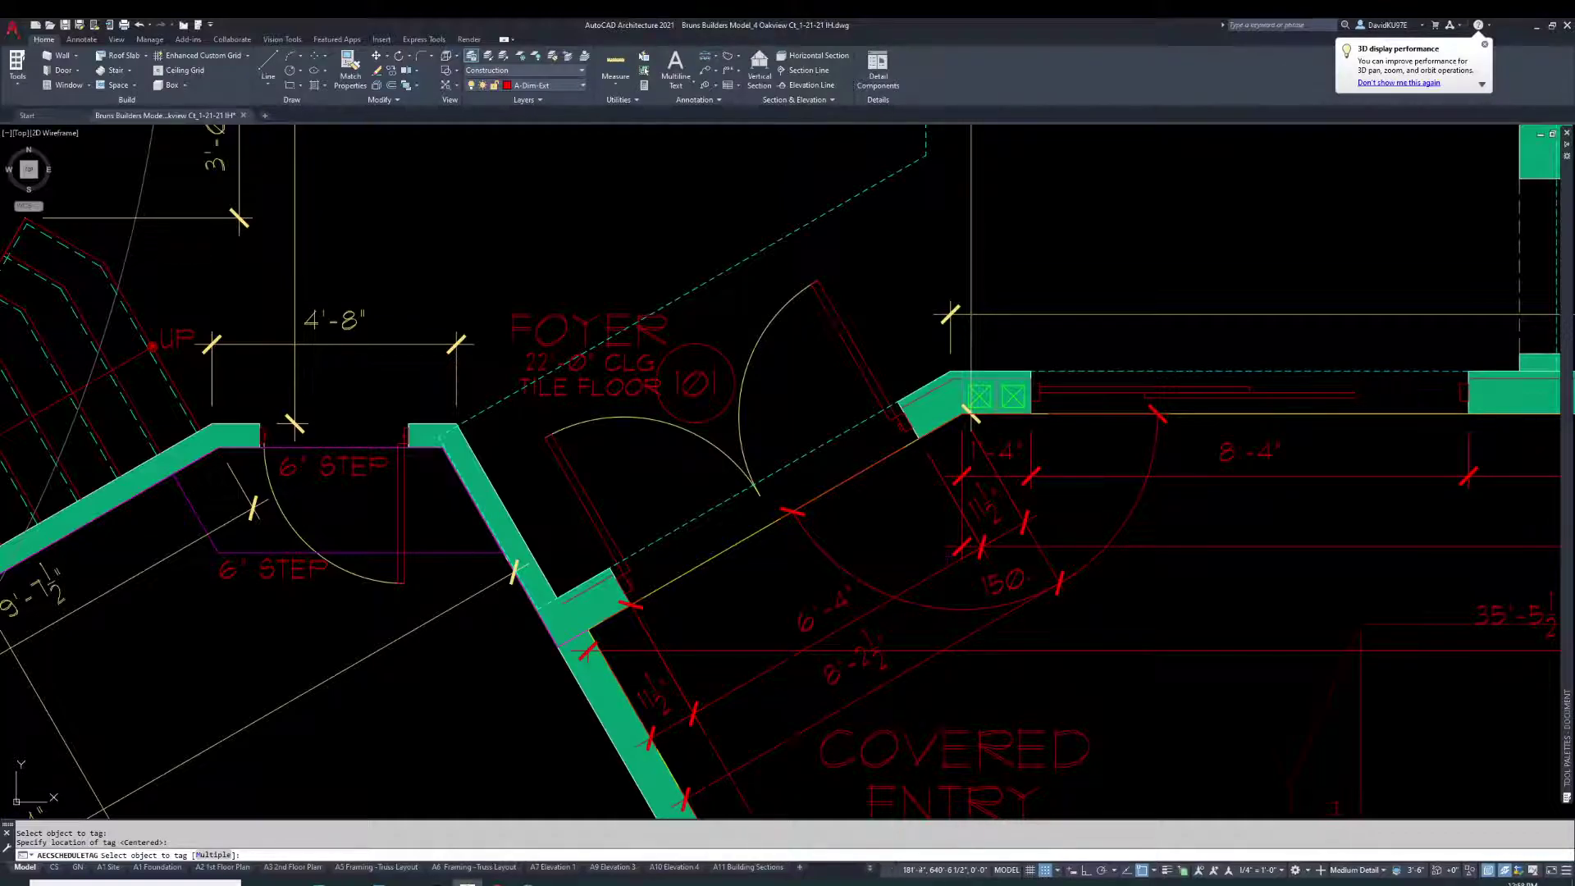
{"action": "scroll", "coordinate": [948, 552], "scroll_direction": "down", "scroll_amount": 8}
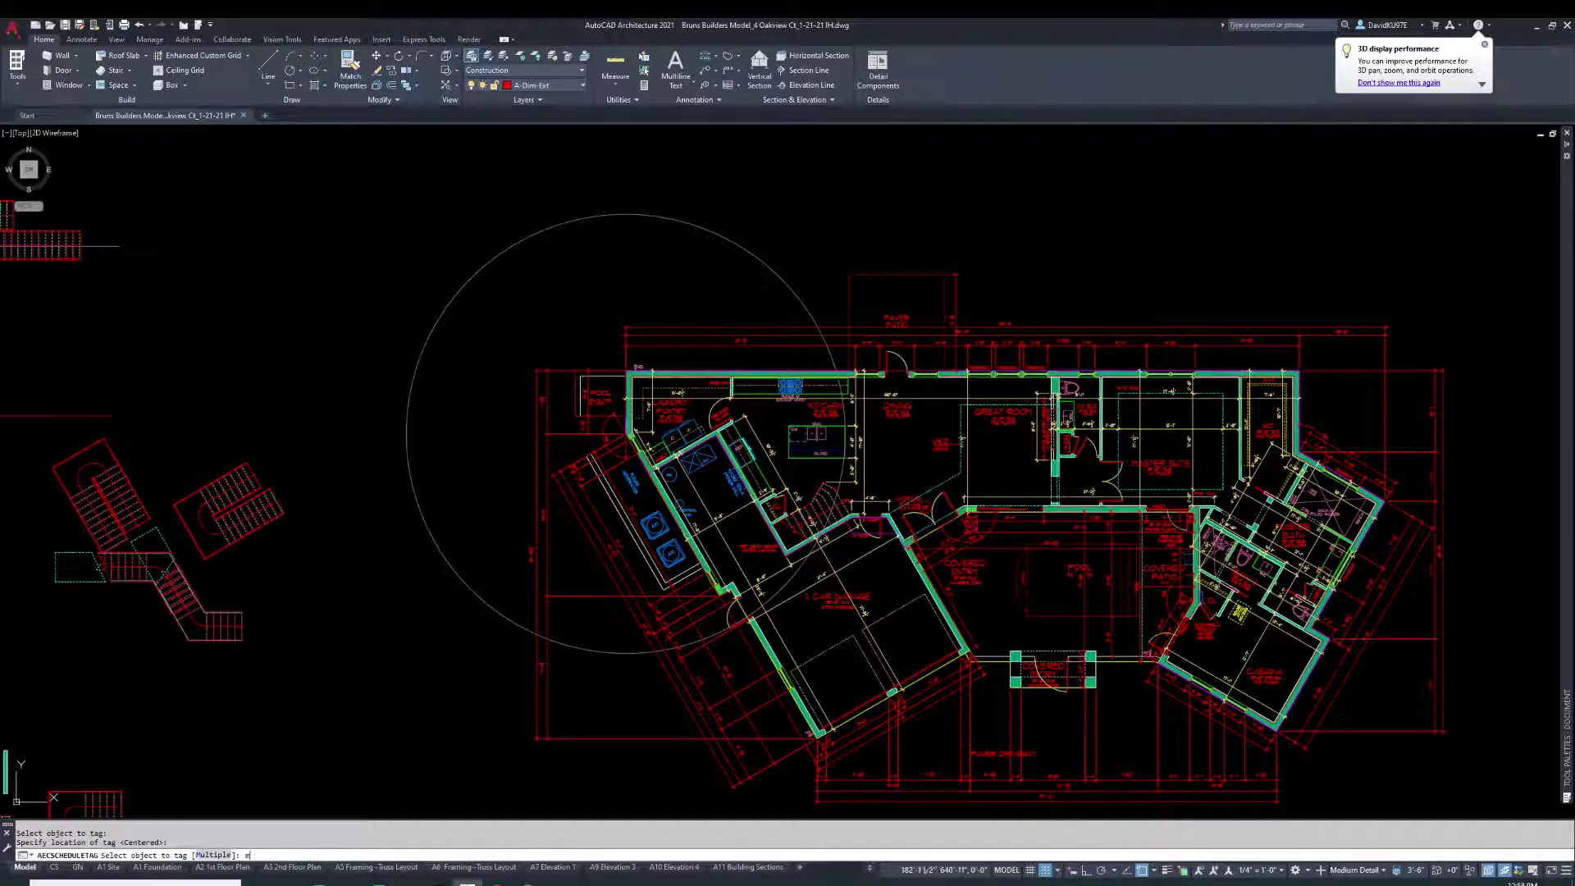
Window-select the whole floor plan to tag all remaining doors, keeping their existing numbers.
{"action": "type", "text": "m"}
{"action": "key", "text": "Return"}
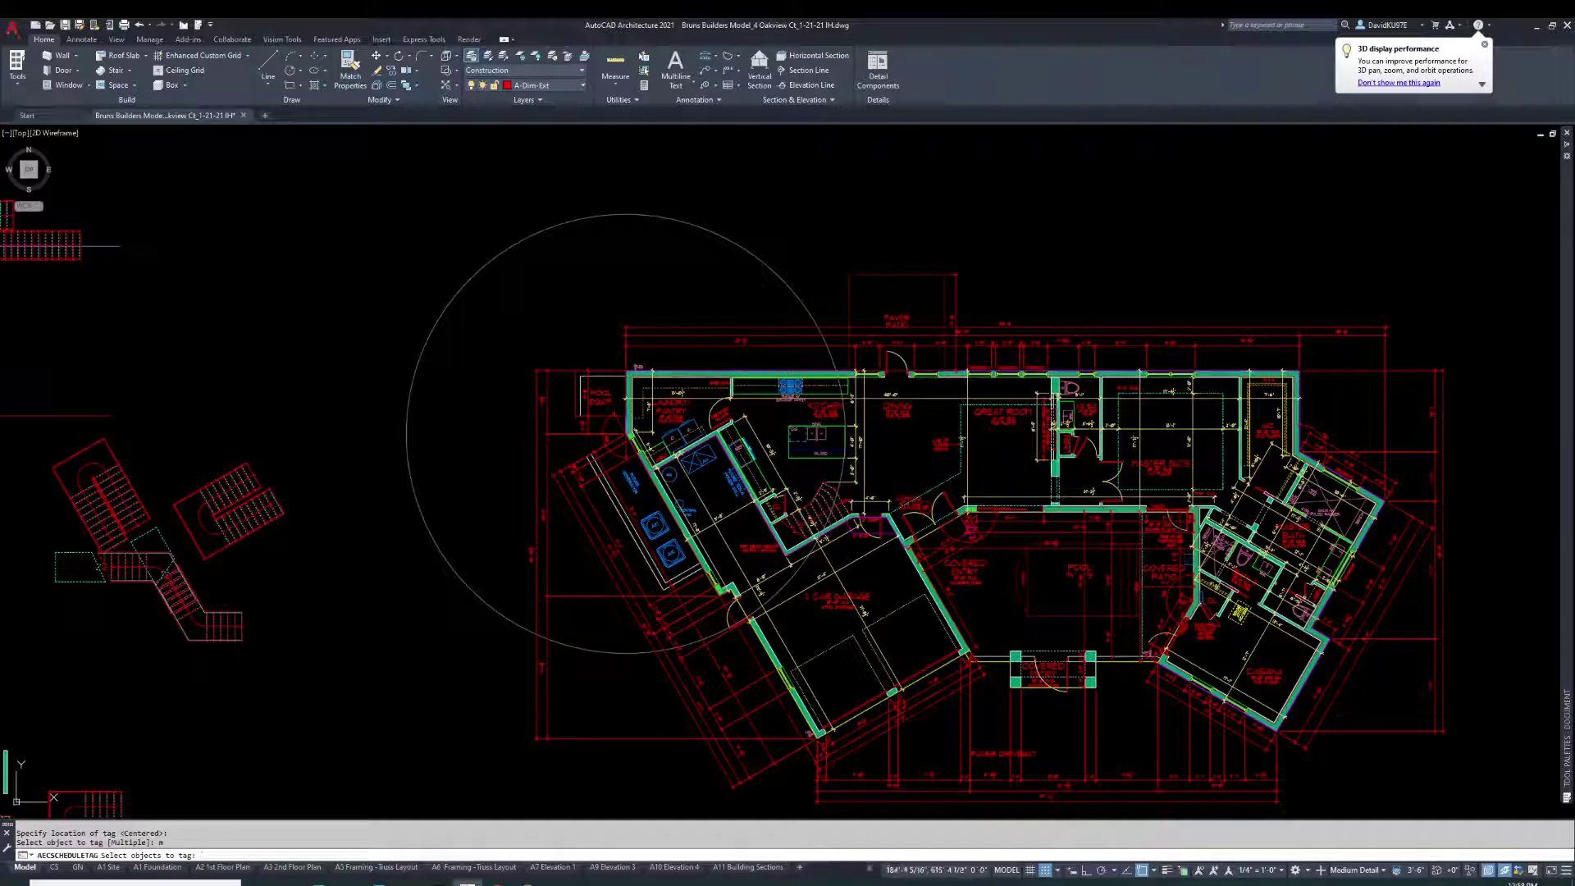
{"action": "left_click", "coordinate": [502, 281]}
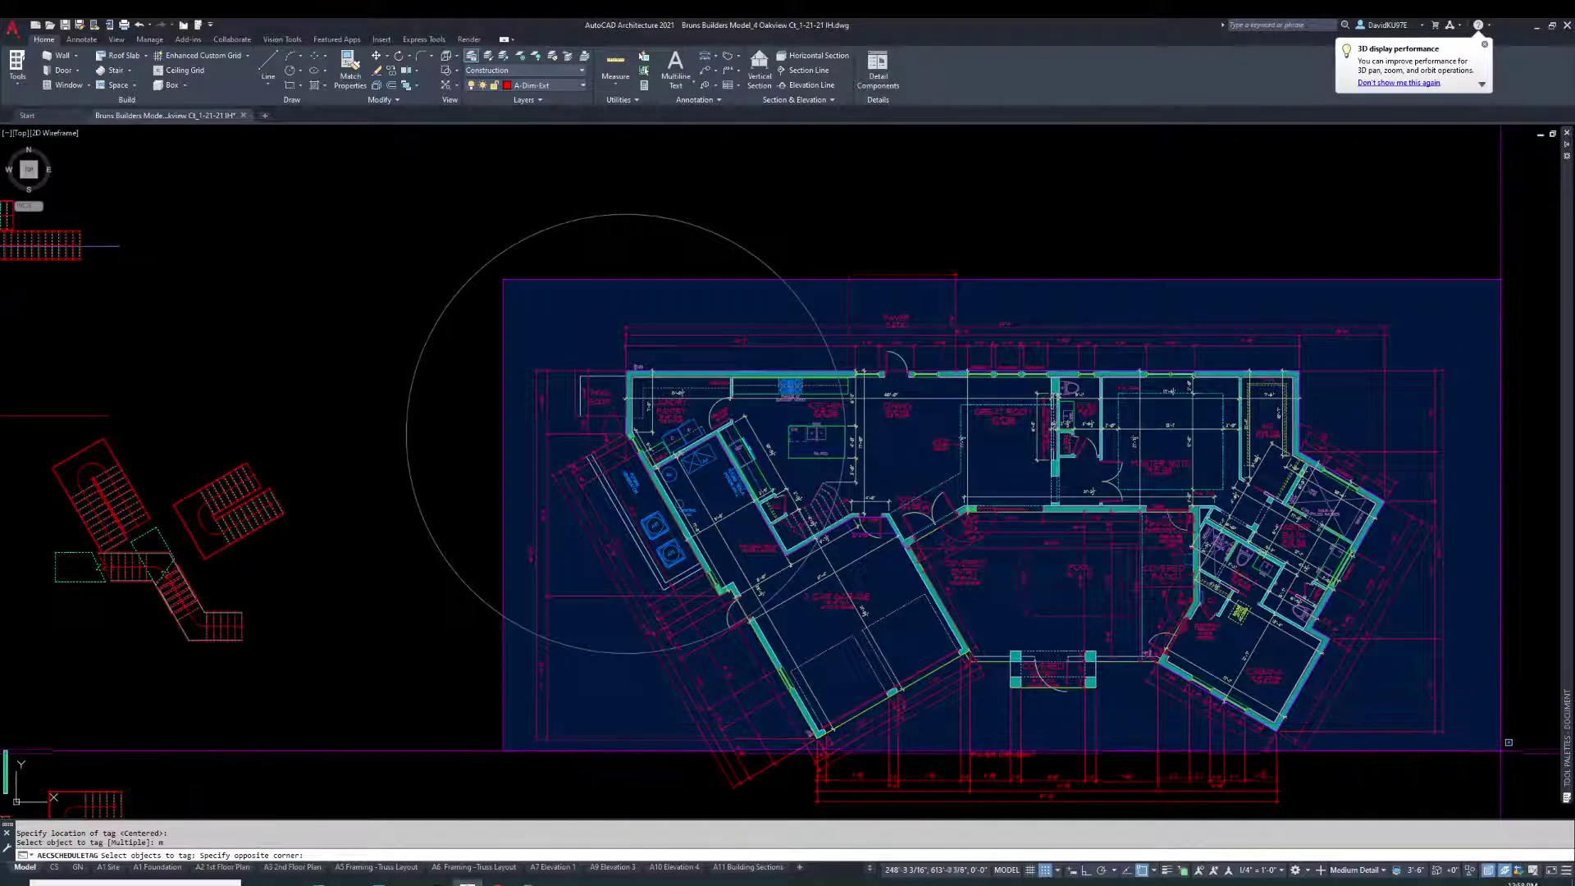
{"action": "left_click", "coordinate": [1508, 744]}
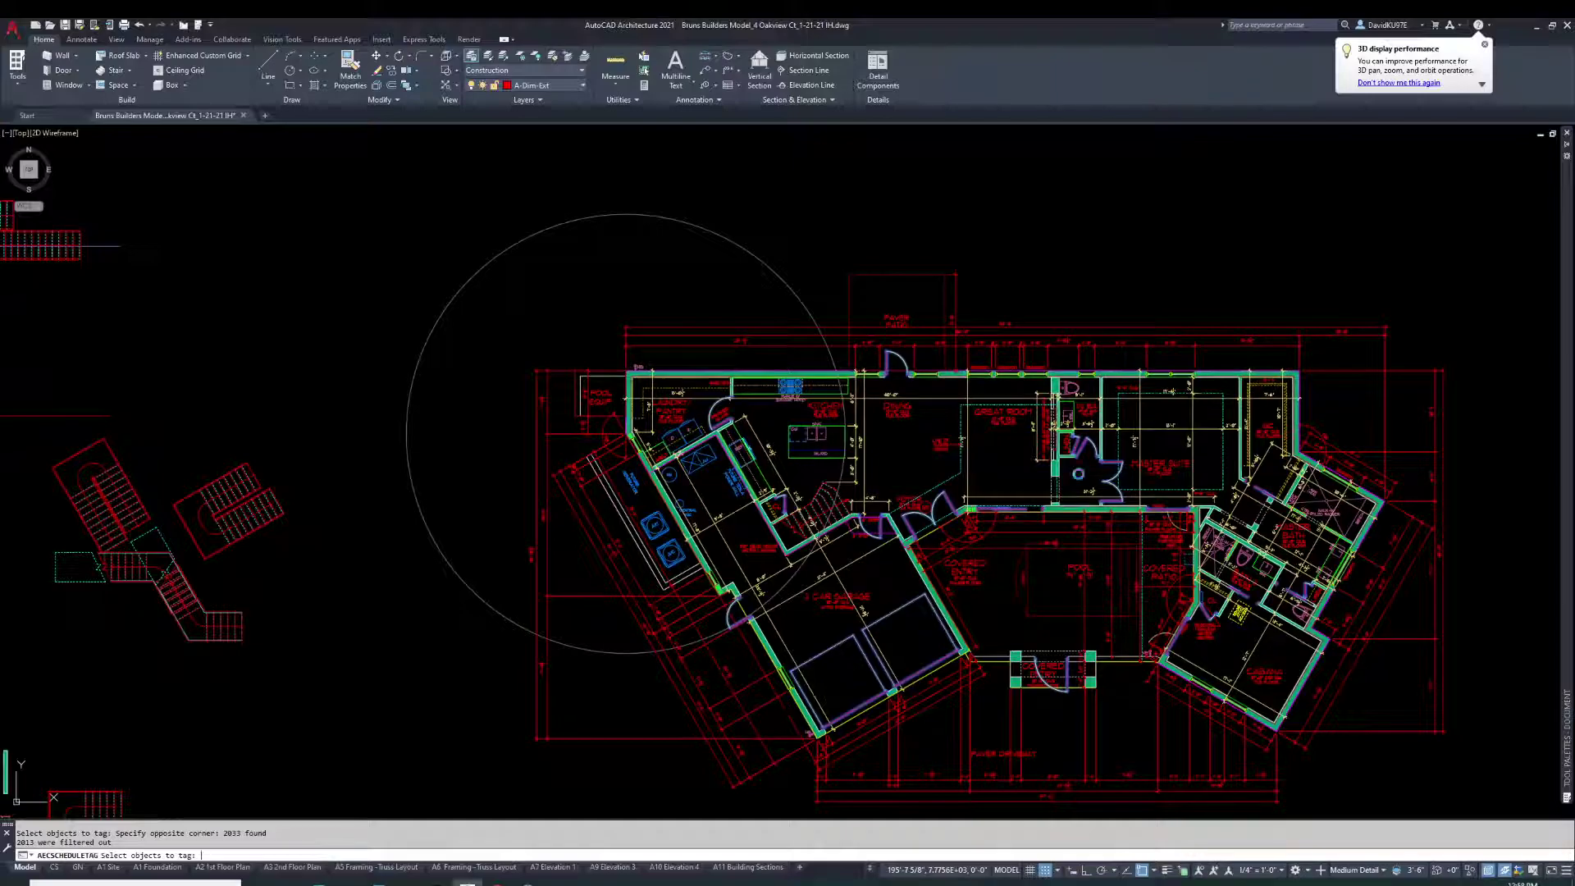
{"action": "key", "text": "Return"}
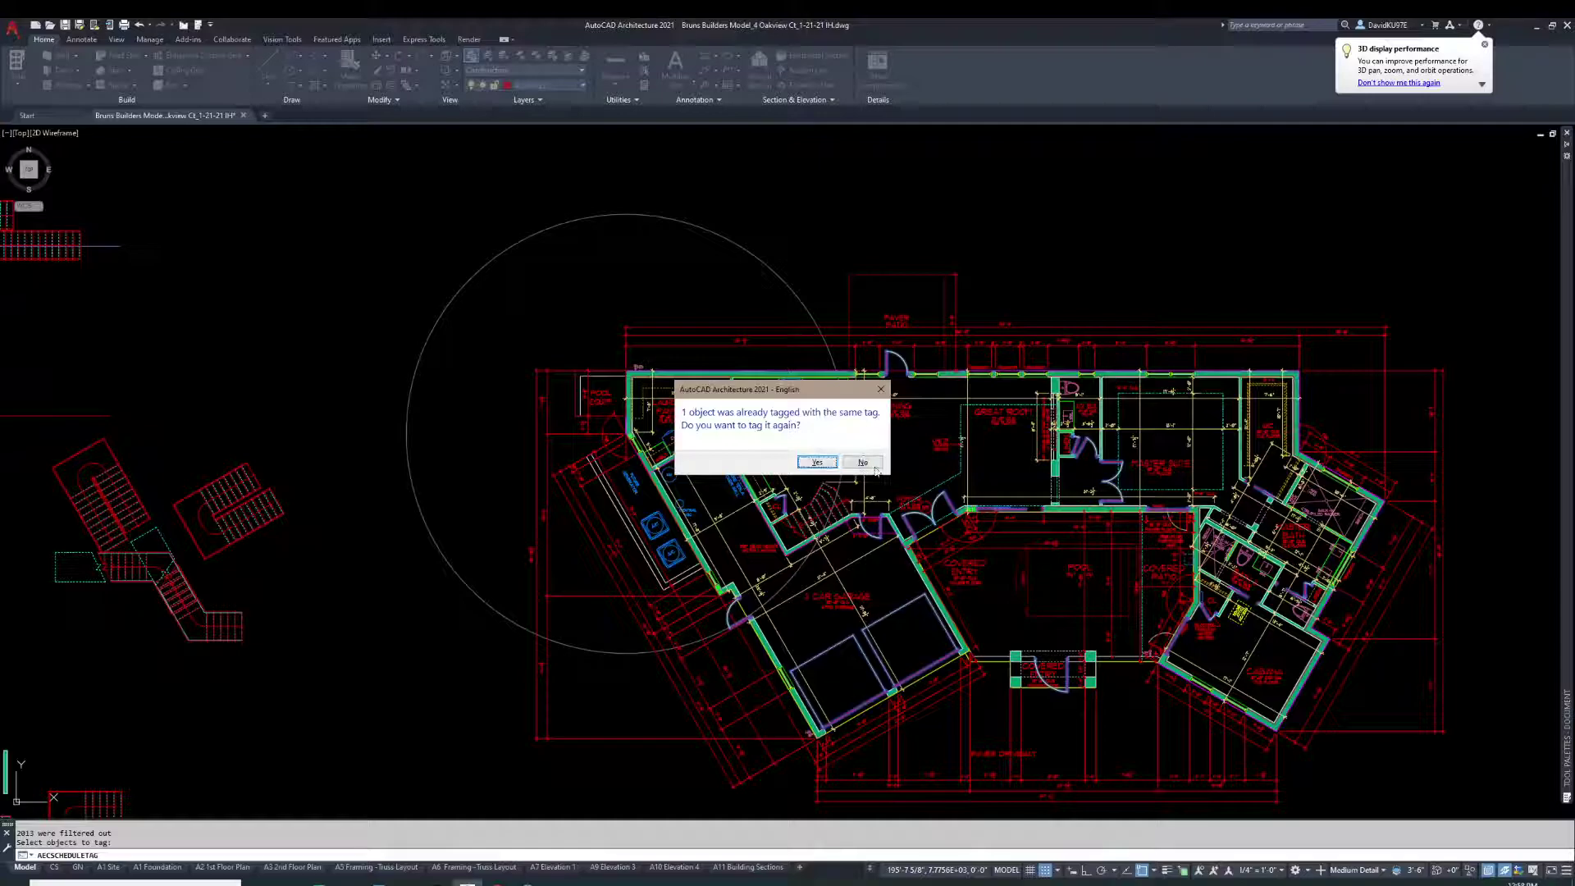
{"action": "left_click", "coordinate": [817, 461]}
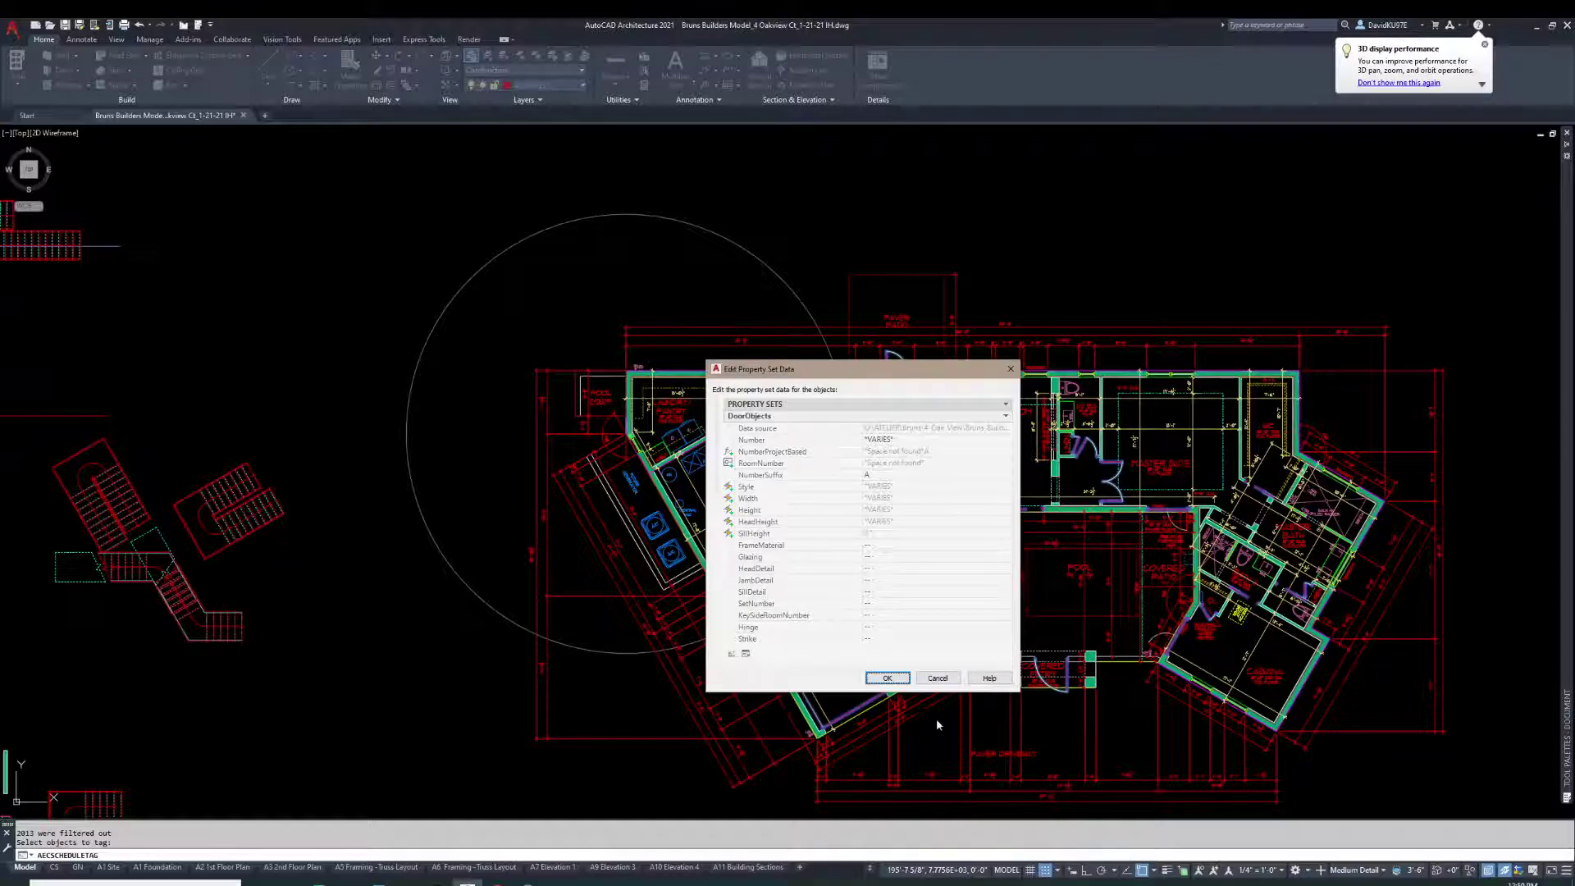
{"action": "left_click", "coordinate": [886, 677]}
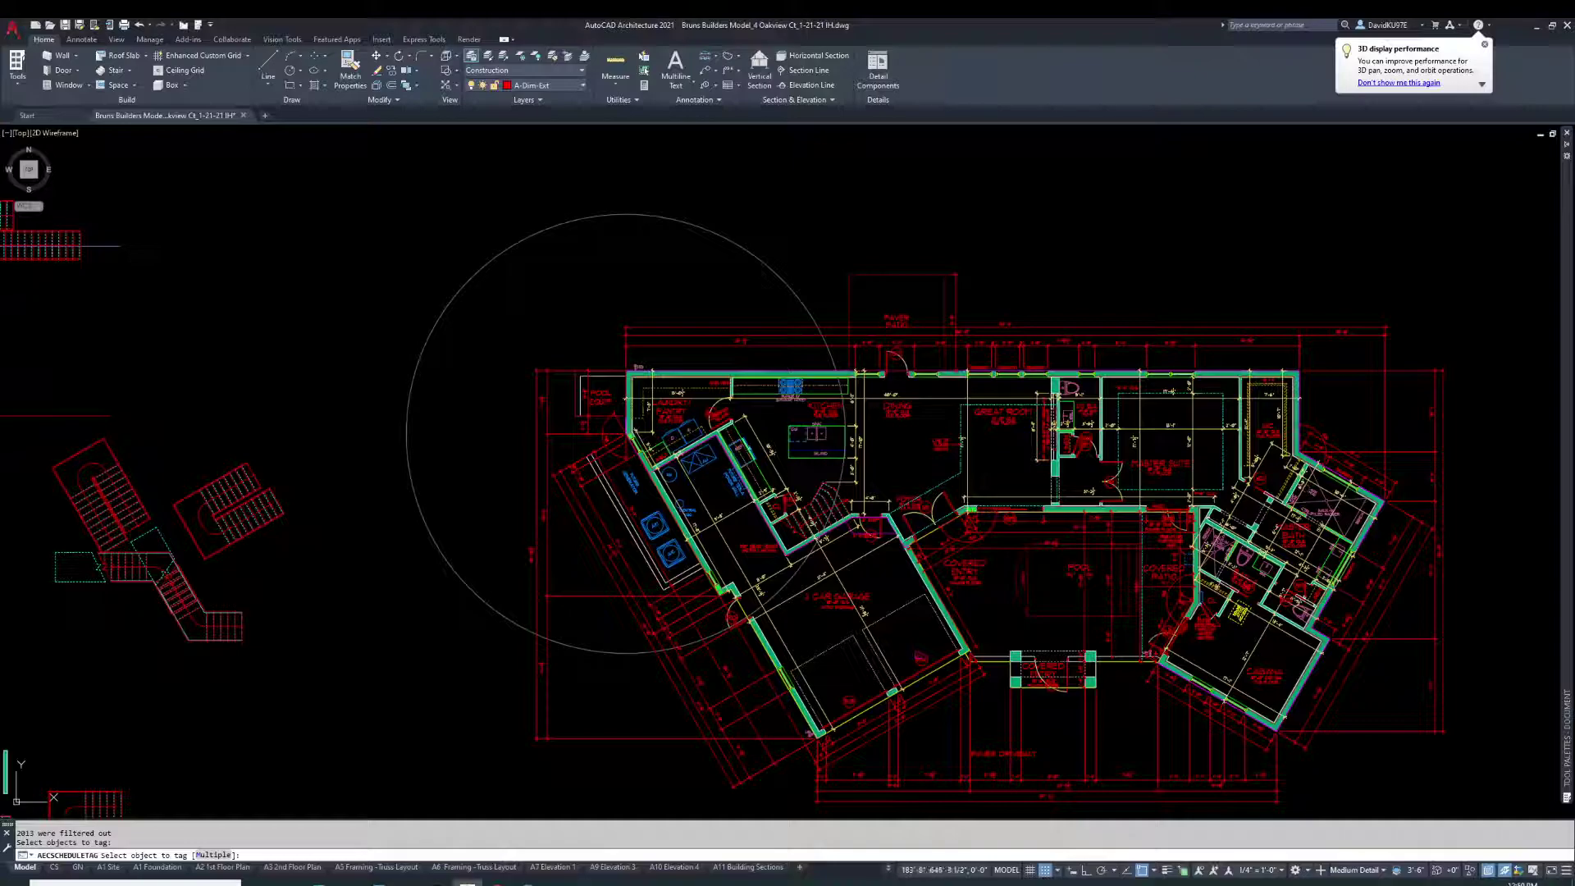
End the tagging command and move the first crowded tag upward to a clearer spot.
{"action": "scroll", "coordinate": [1040, 457], "scroll_direction": "up", "scroll_amount": 5}
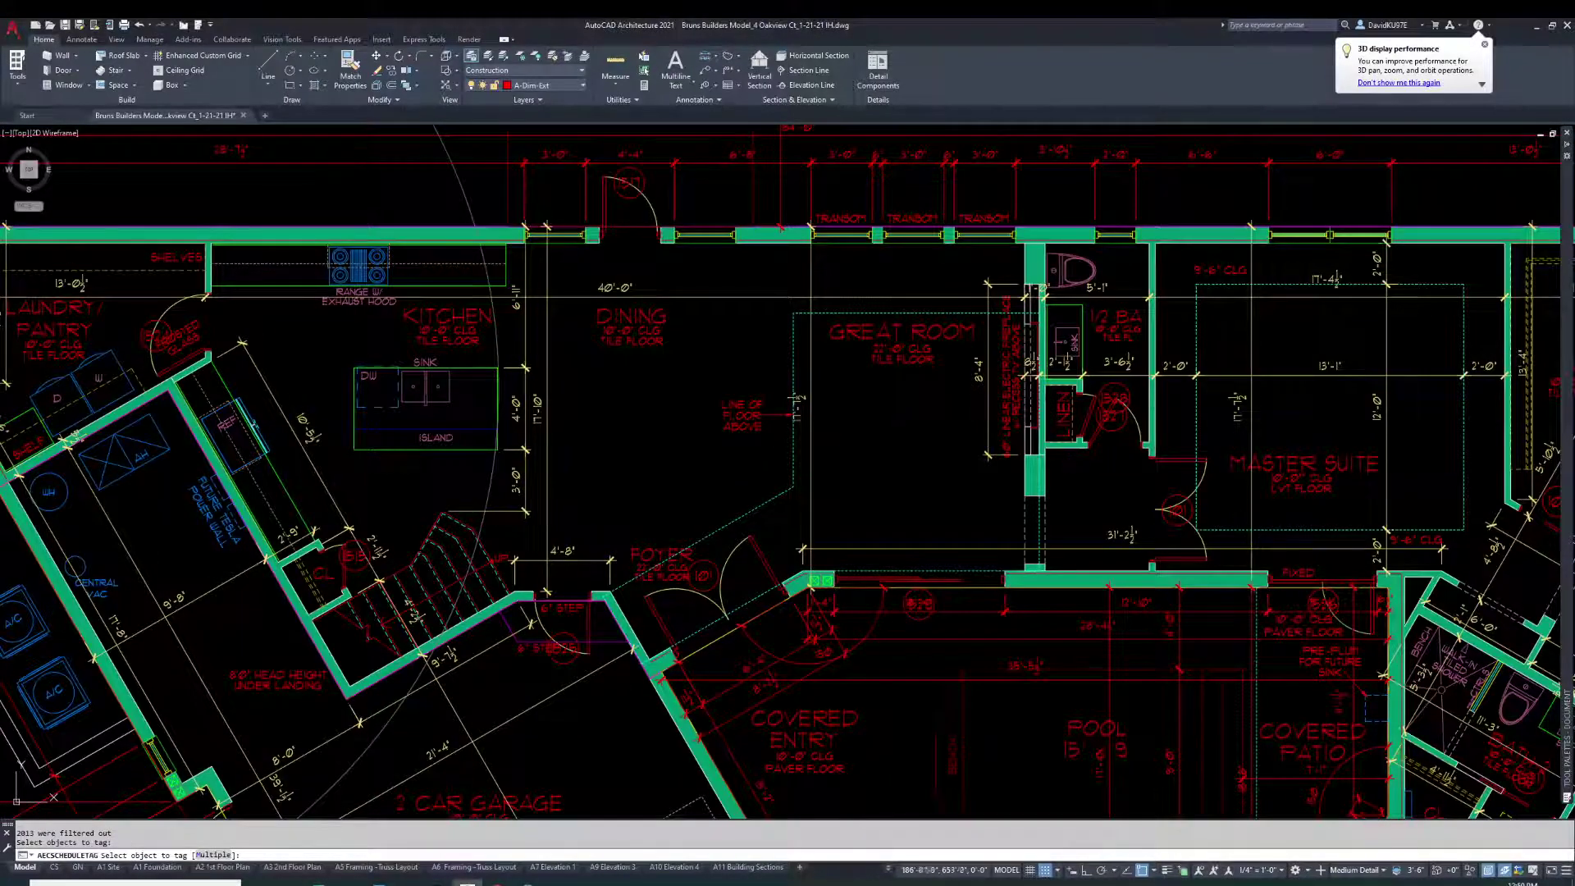
{"action": "right_click", "coordinate": [1084, 422]}
{"action": "left_click", "coordinate": [1124, 435]}
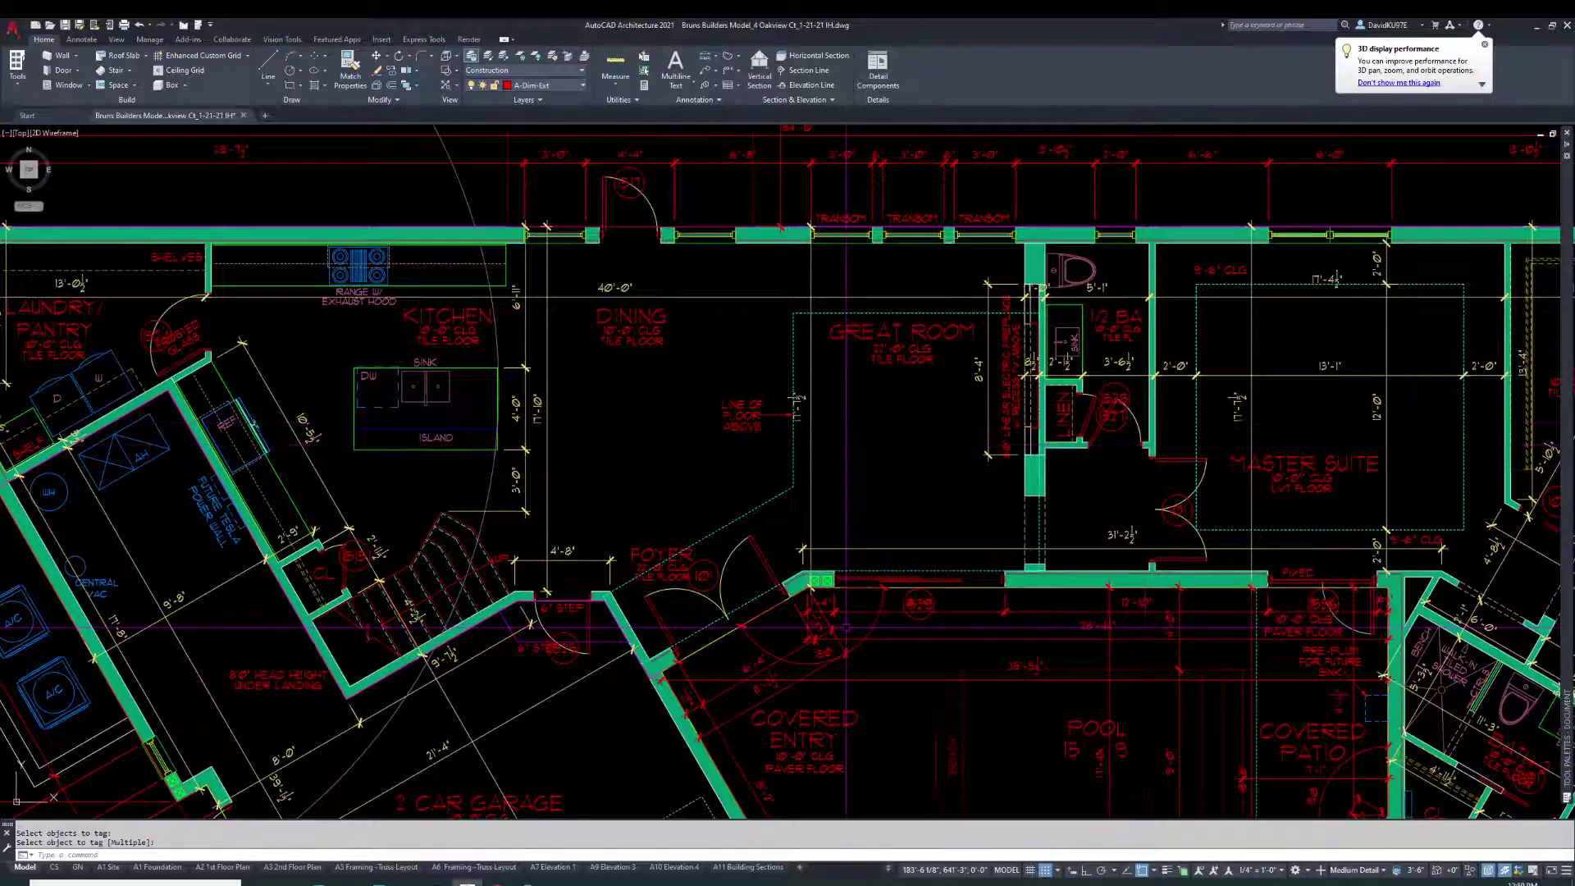
{"action": "type", "text": "m"}
{"action": "key", "text": "Return"}
{"action": "left_click", "coordinate": [918, 605]}
{"action": "key", "text": "Return"}
{"action": "left_click", "coordinate": [925, 605]}
{"action": "left_click", "coordinate": [927, 539]}
Move a second door tag slightly higher, clear of the linework.
{"action": "key", "text": "Return"}
{"action": "left_click", "coordinate": [1179, 510]}
{"action": "key", "text": "Return"}
{"action": "left_click", "coordinate": [1179, 510]}
{"action": "left_click", "coordinate": [1169, 481]}
Move the 1/2 BA door tag below its door and shift the 524 tag slightly up.
{"action": "key", "text": "Return"}
{"action": "left_click", "coordinate": [1122, 406]}
{"action": "key", "text": "Return"}
{"action": "left_click", "coordinate": [1125, 420]}
{"action": "left_click", "coordinate": [1128, 447]}
{"action": "key", "text": "Return"}
{"action": "left_click", "coordinate": [1113, 397]}
{"action": "key", "text": "Return"}
{"action": "left_click", "coordinate": [1116, 397]}
{"action": "left_click", "coordinate": [1115, 382]}
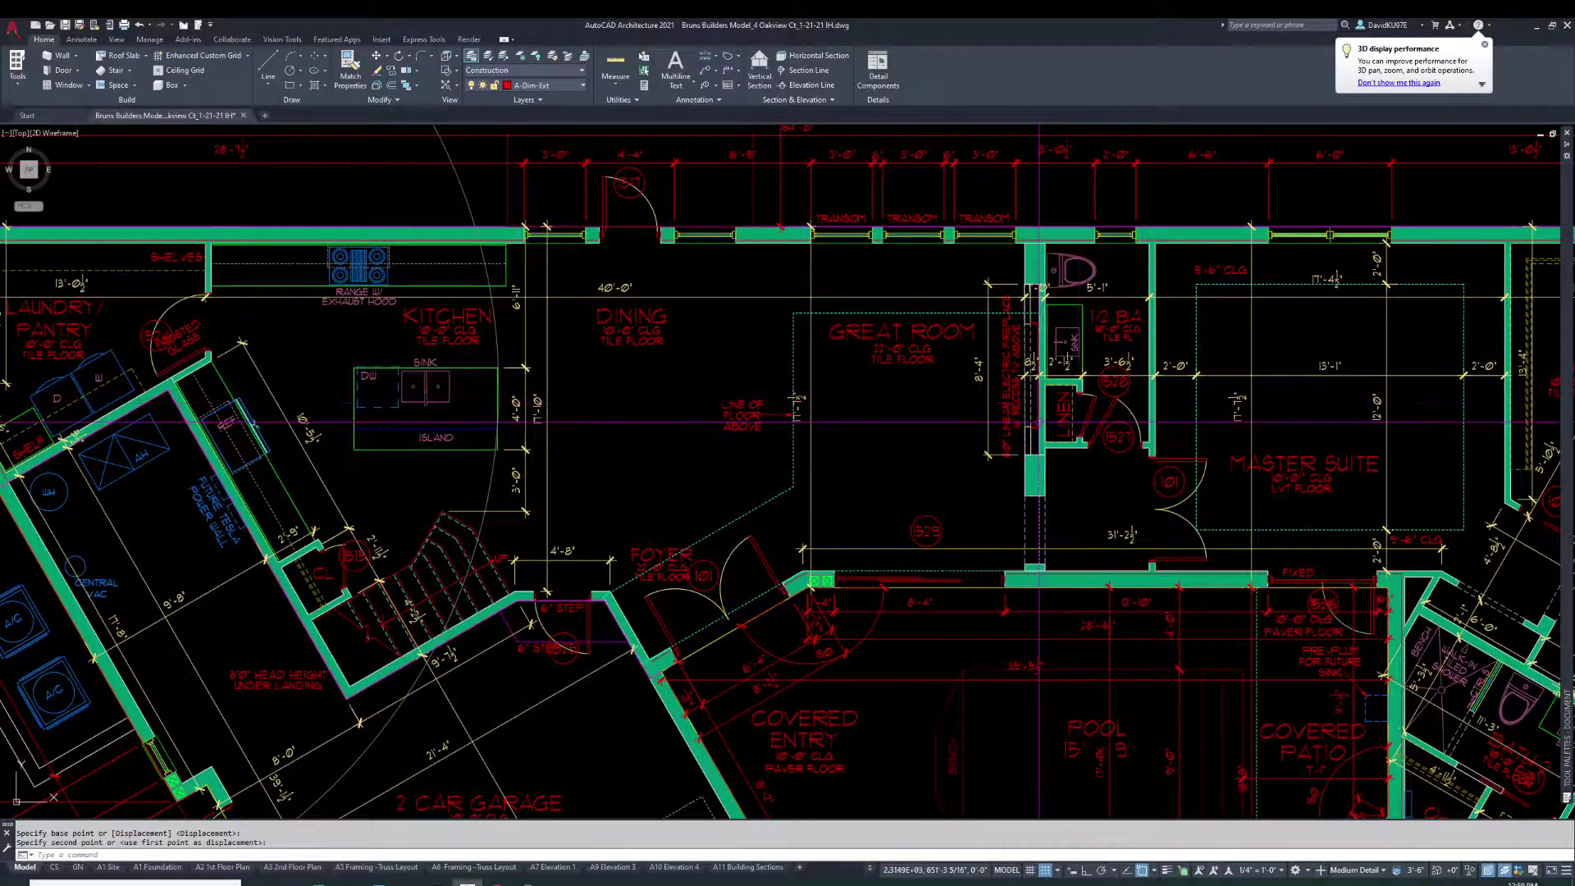
{"action": "scroll", "coordinate": [1028, 443], "scroll_direction": "down", "scroll_amount": 2}
Isolate the A-Door-Iden layer by picking a door tag, hiding everything else.
{"action": "left_click", "coordinate": [968, 496]}
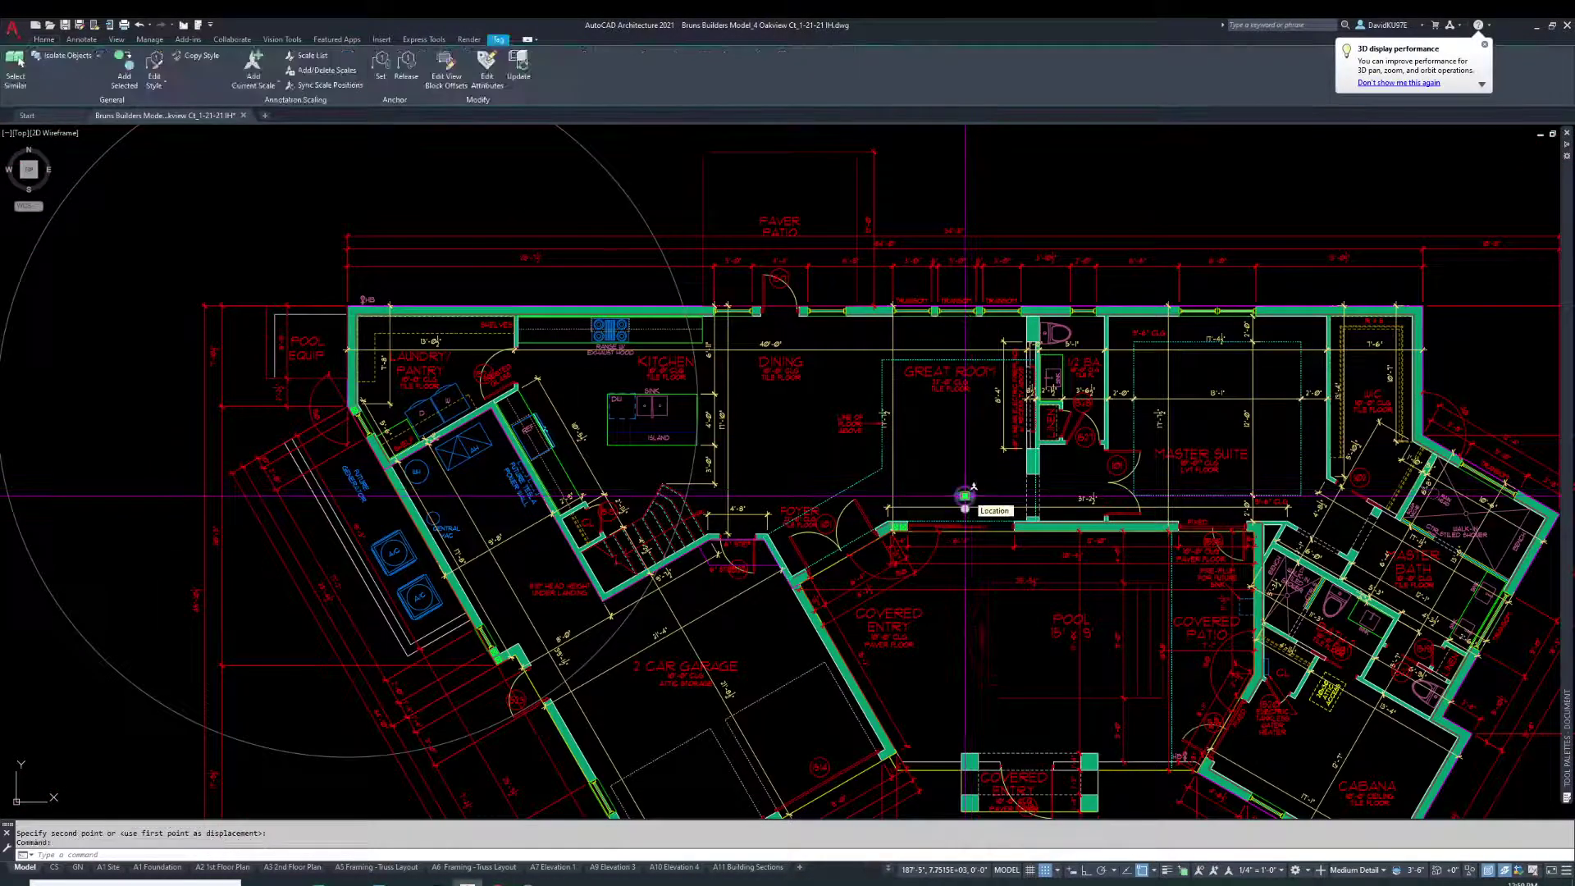
{"action": "key", "text": "Escape"}
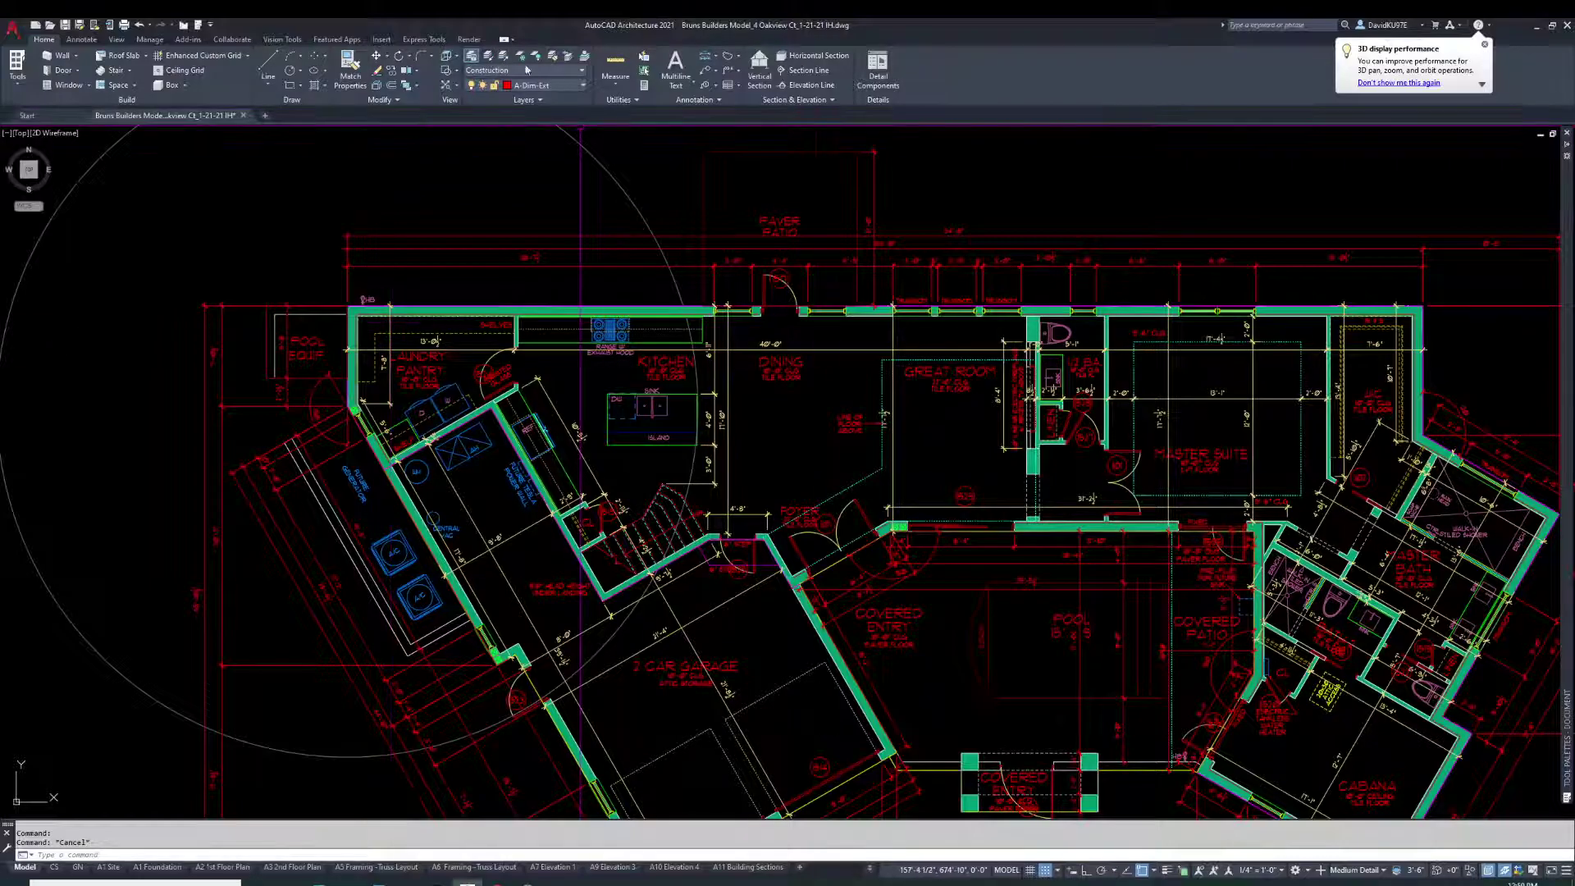
{"action": "left_click", "coordinate": [490, 58]}
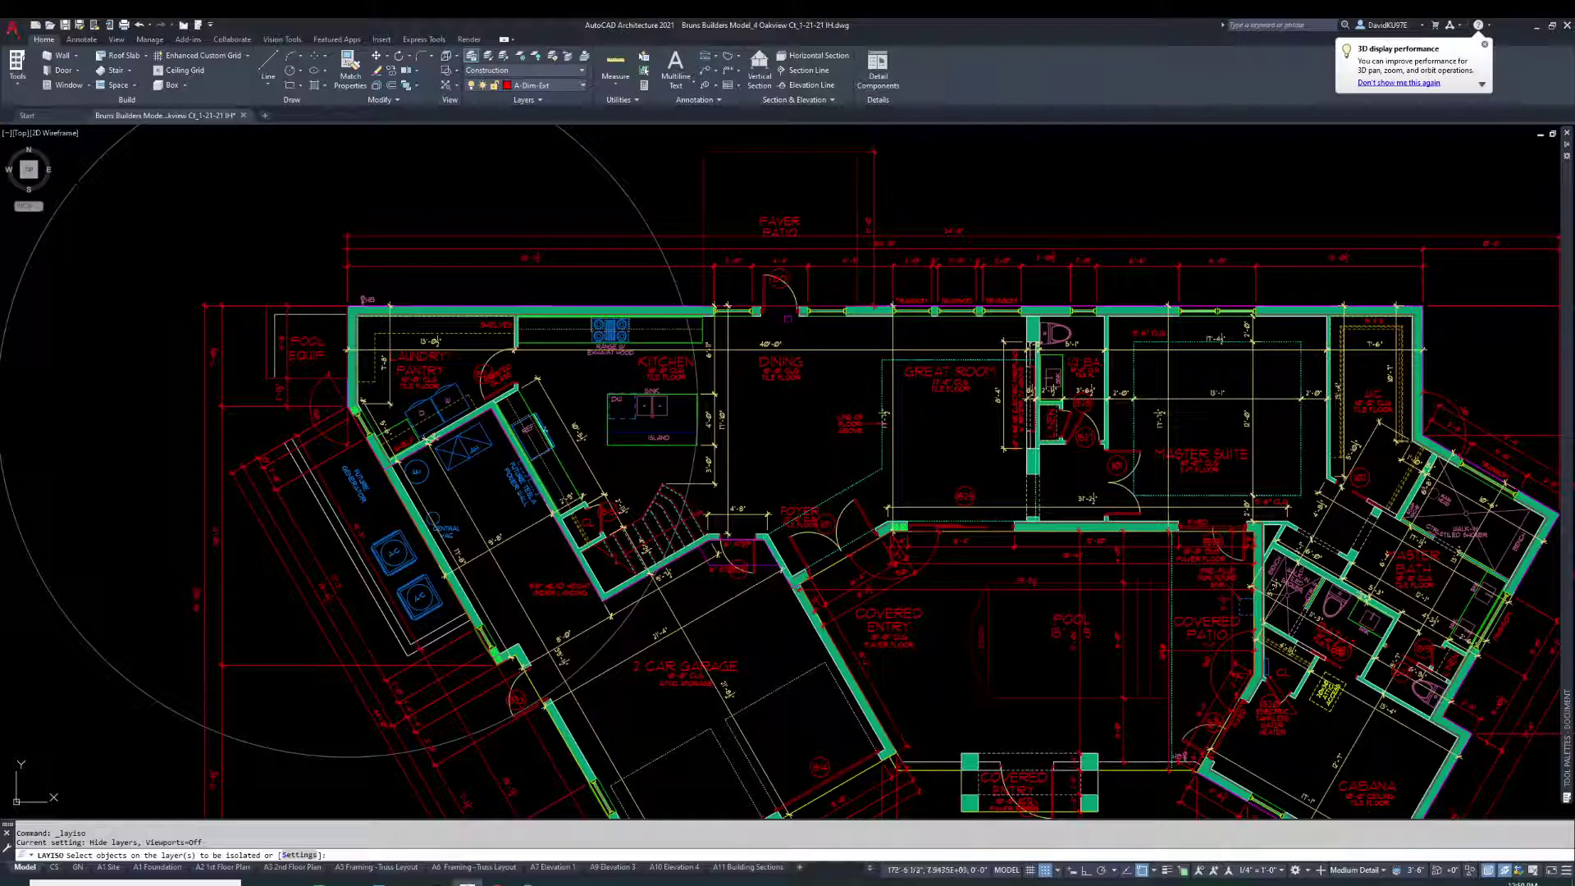
{"action": "left_click", "coordinate": [779, 280]}
{"action": "right_click", "coordinate": [774, 287]}
{"action": "left_click", "coordinate": [791, 294]}
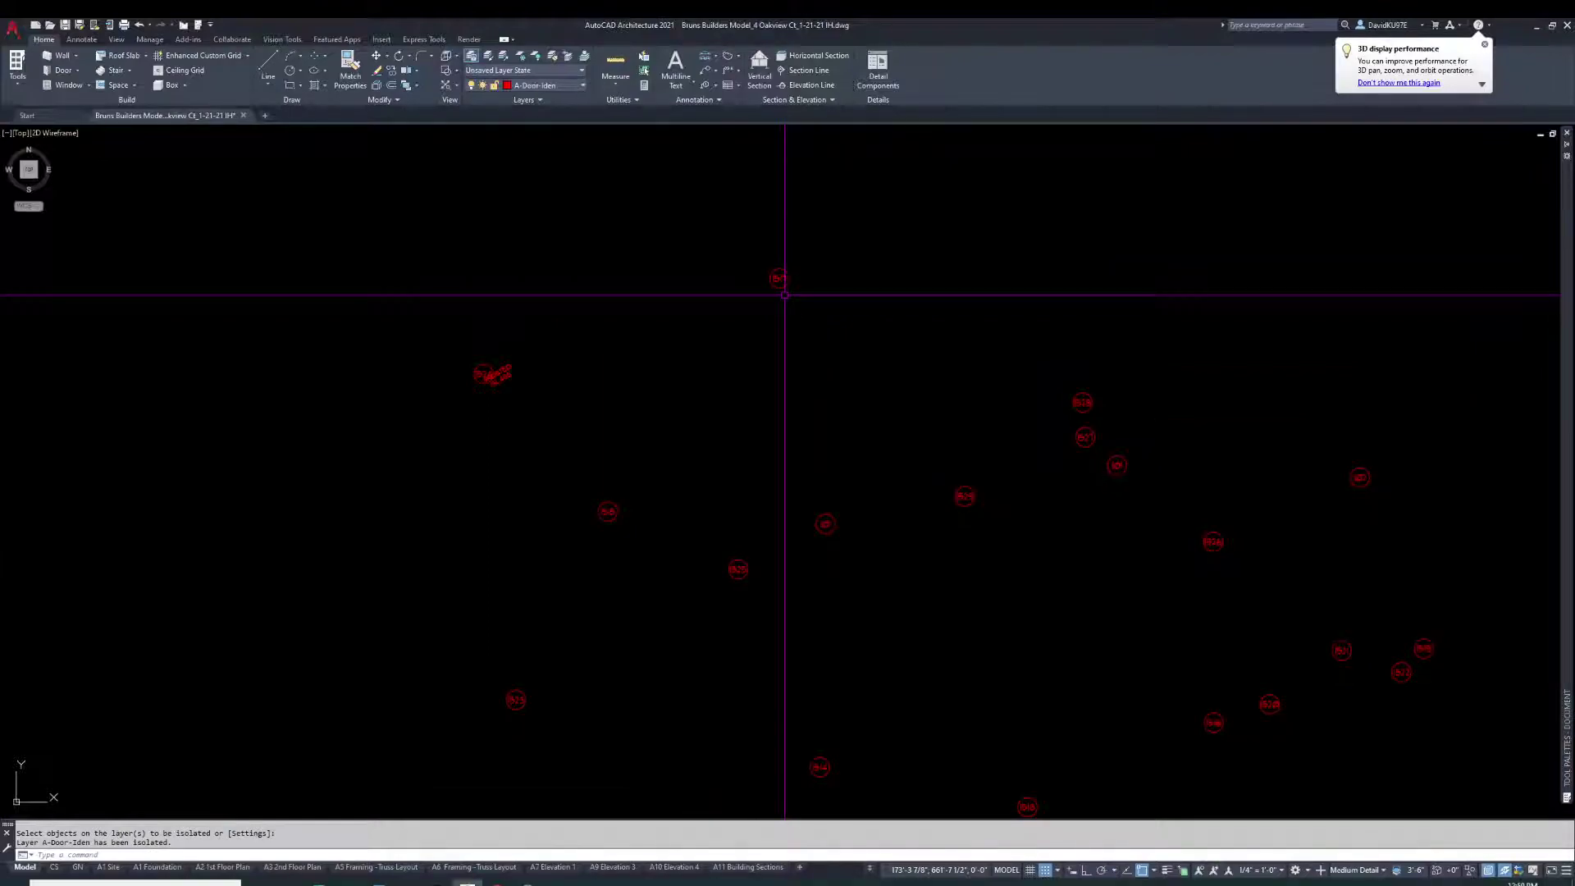
{"action": "scroll", "coordinate": [784, 293], "scroll_direction": "down", "scroll_amount": 3}
Window-select all 20 door tags to check them.
{"action": "left_click", "coordinate": [519, 267]}
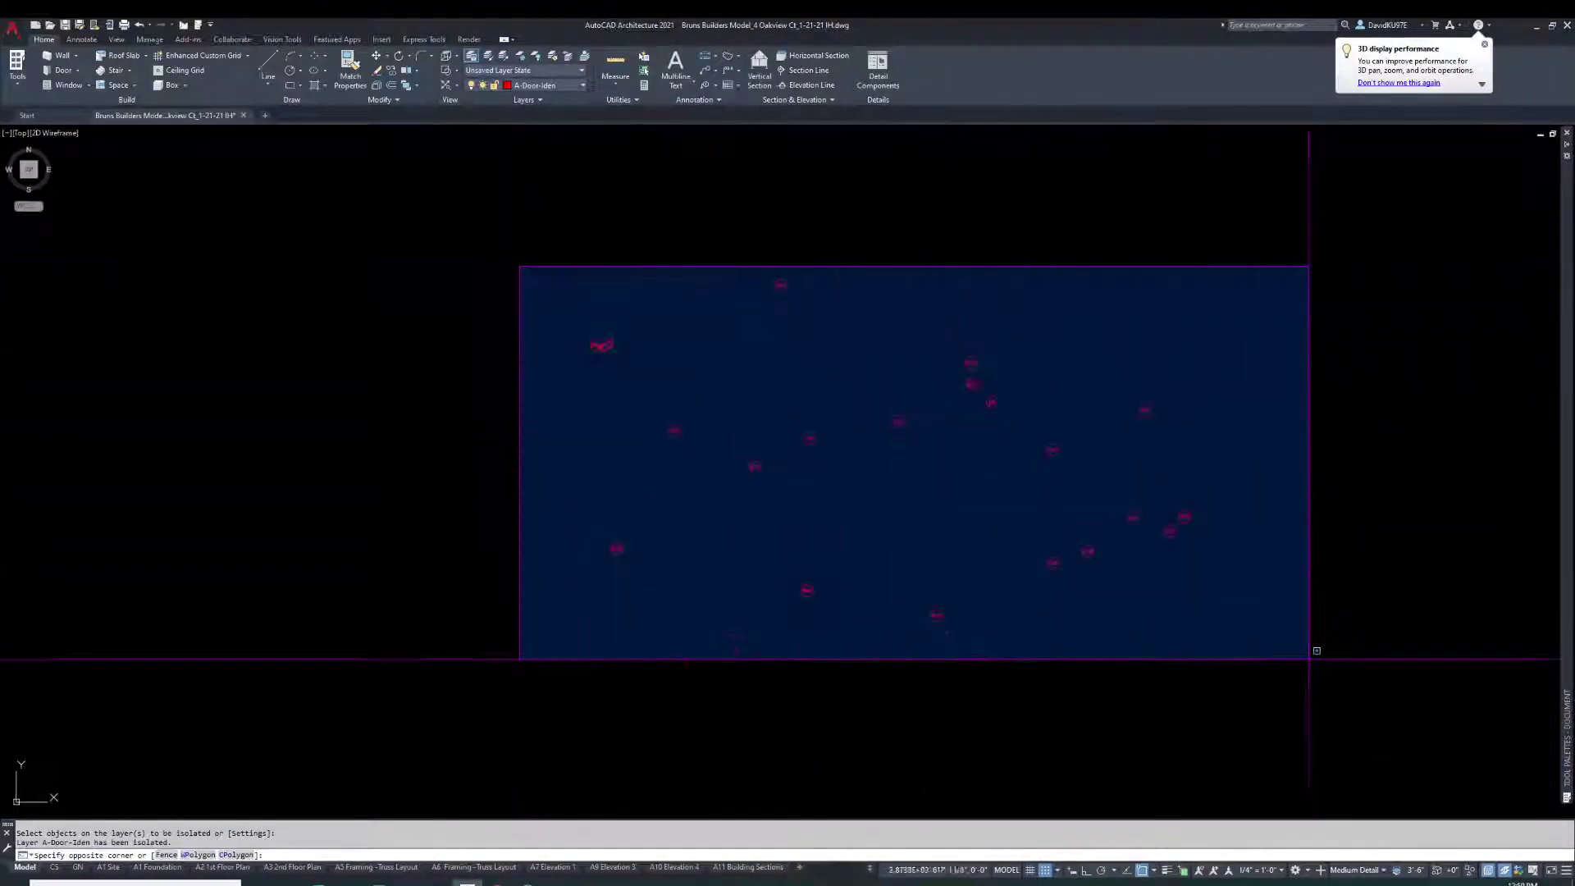
{"action": "left_click", "coordinate": [1305, 663]}
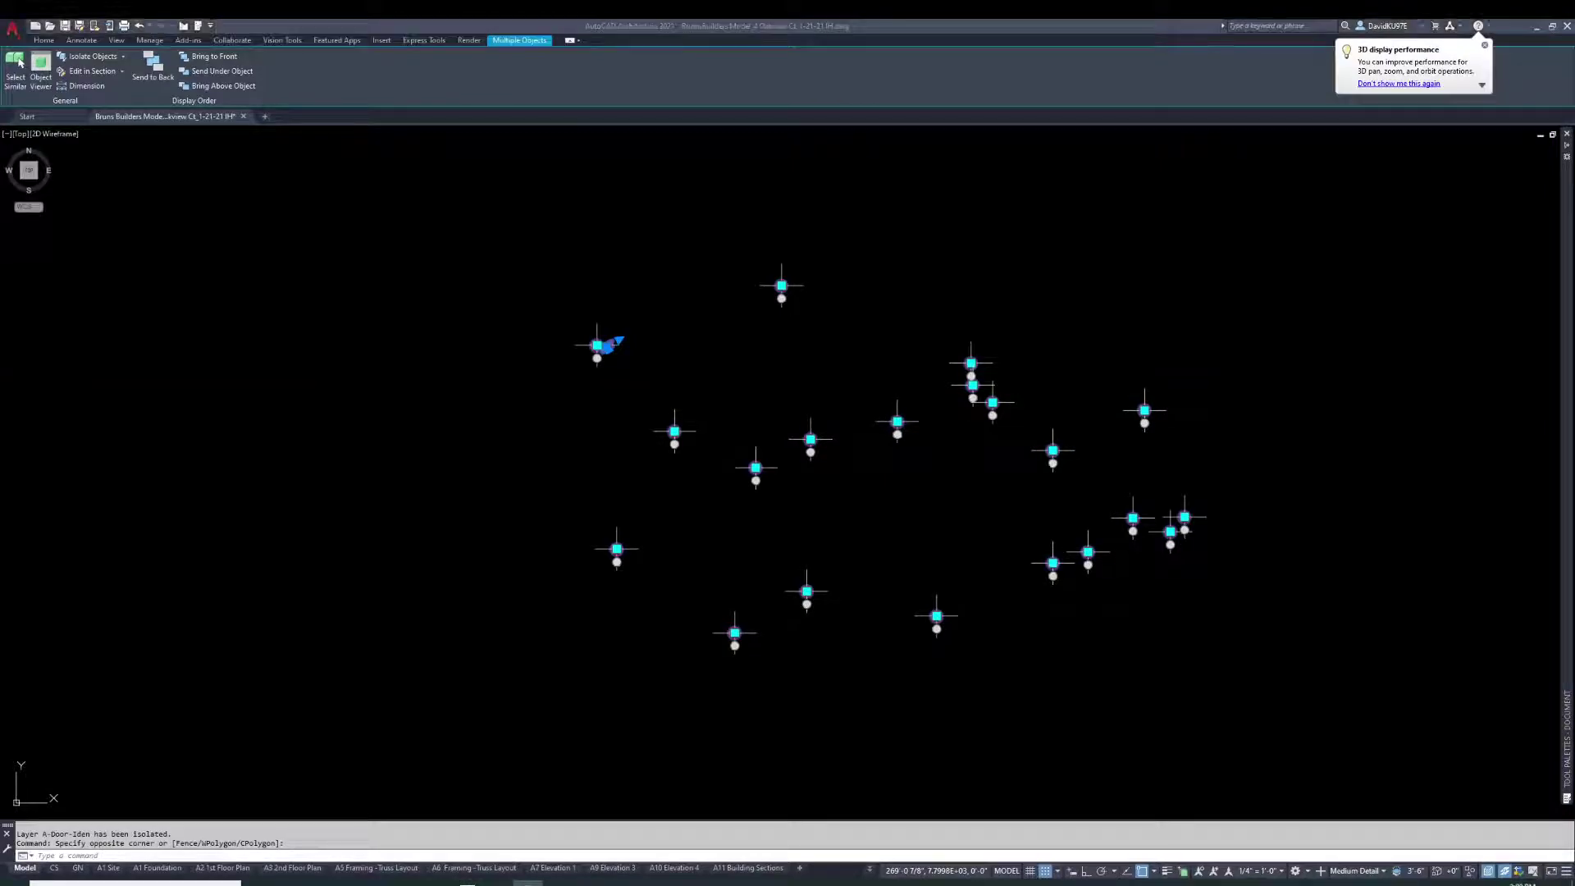
{"action": "mouse_move", "coordinate": [1564, 189]}
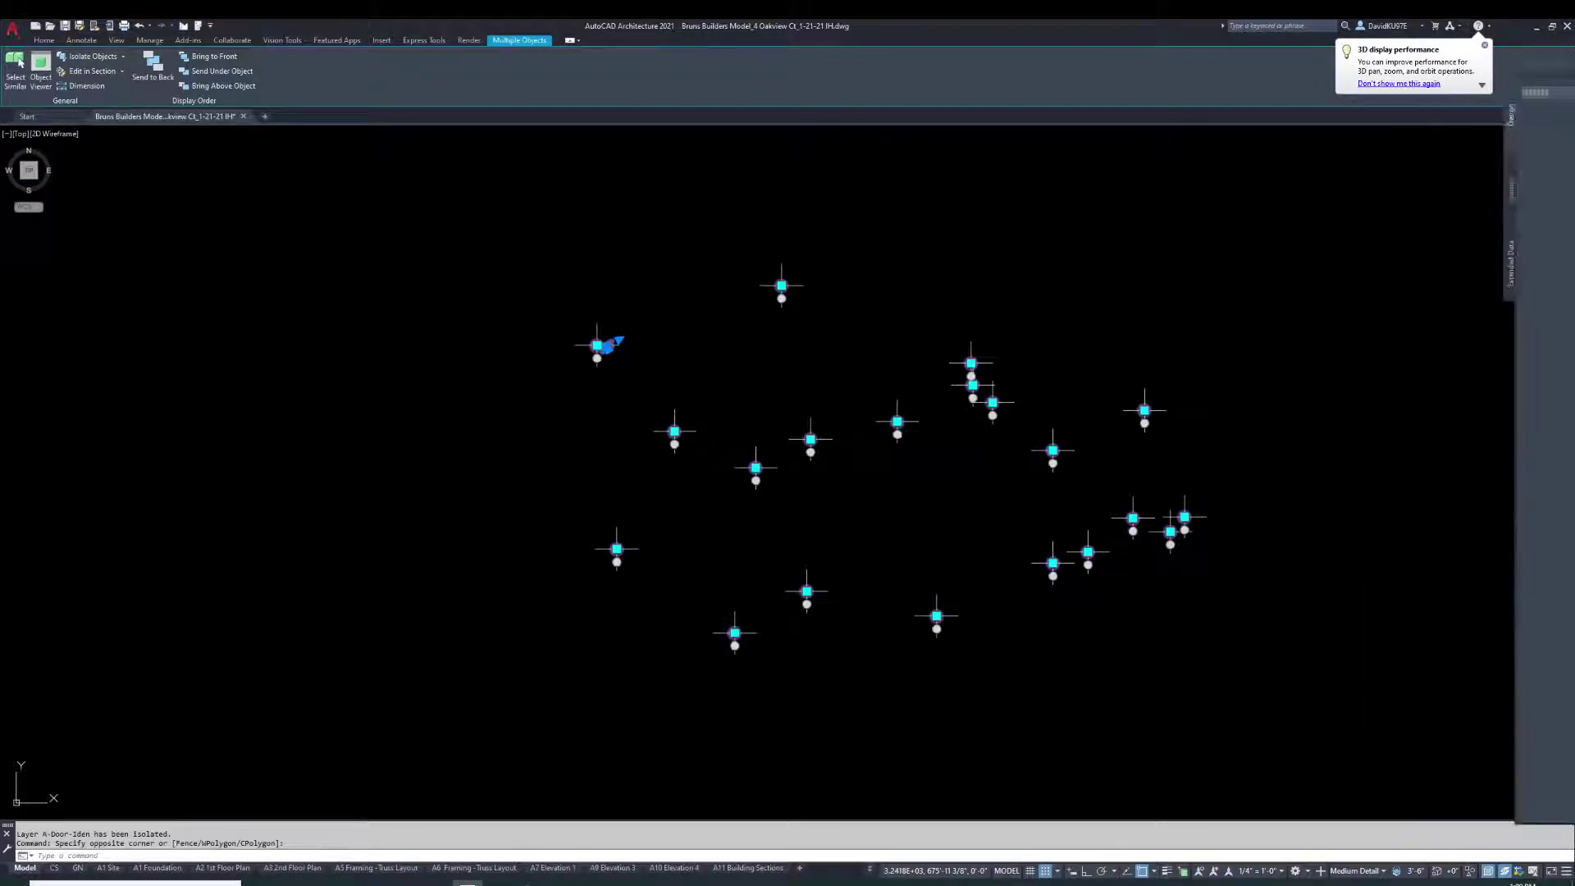
Erase the stray door tag.
{"action": "key", "text": "Escape"}
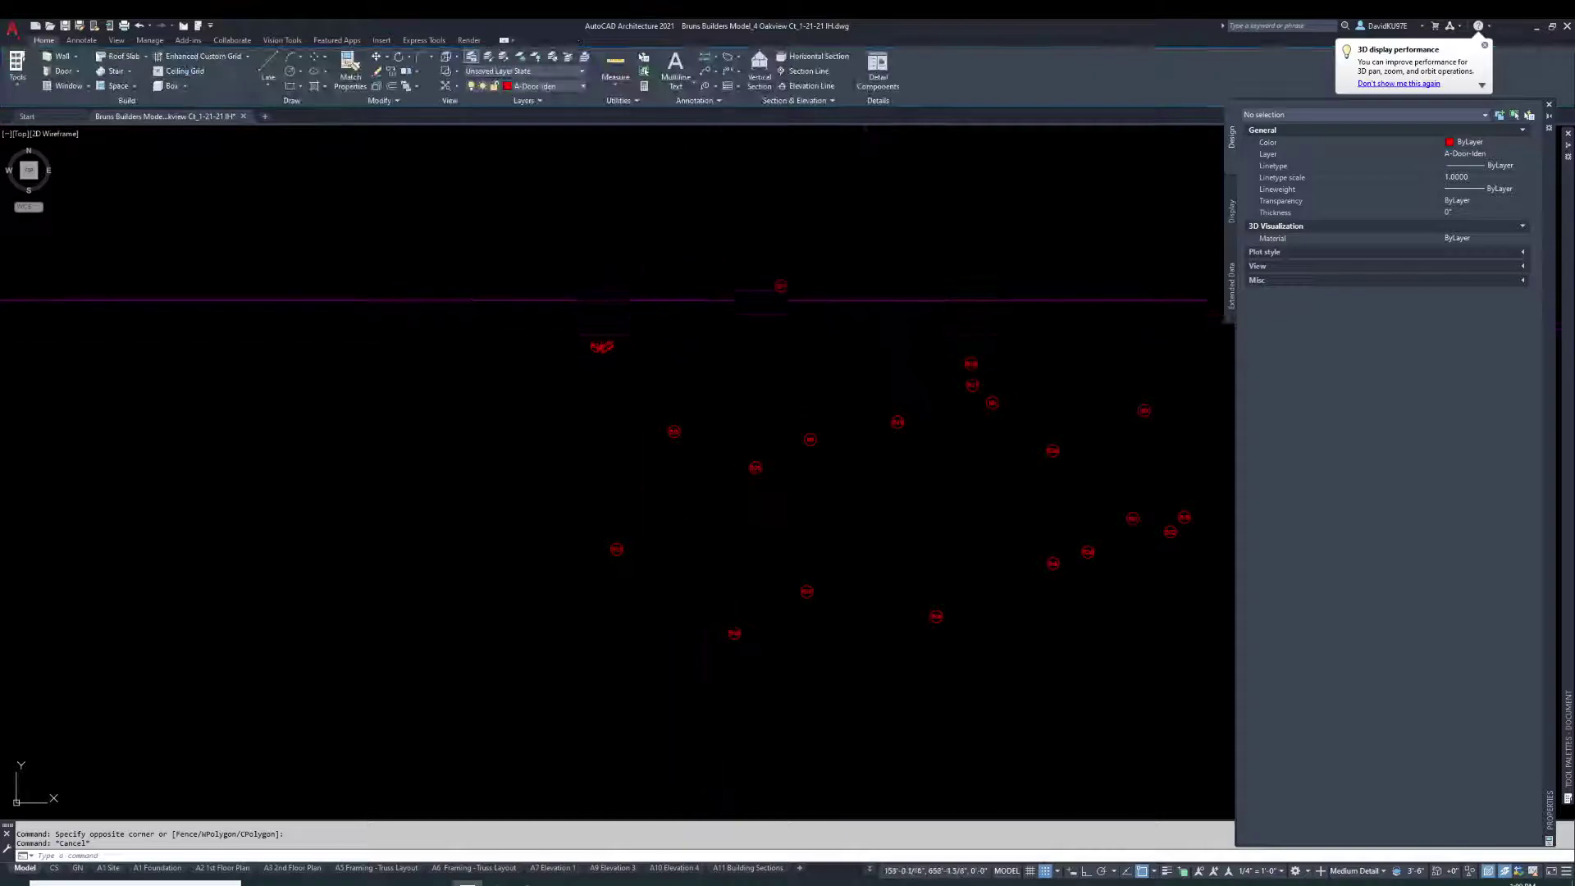
{"action": "left_click", "coordinate": [611, 340]}
{"action": "type", "text": "e"}
{"action": "key", "text": "Return"}
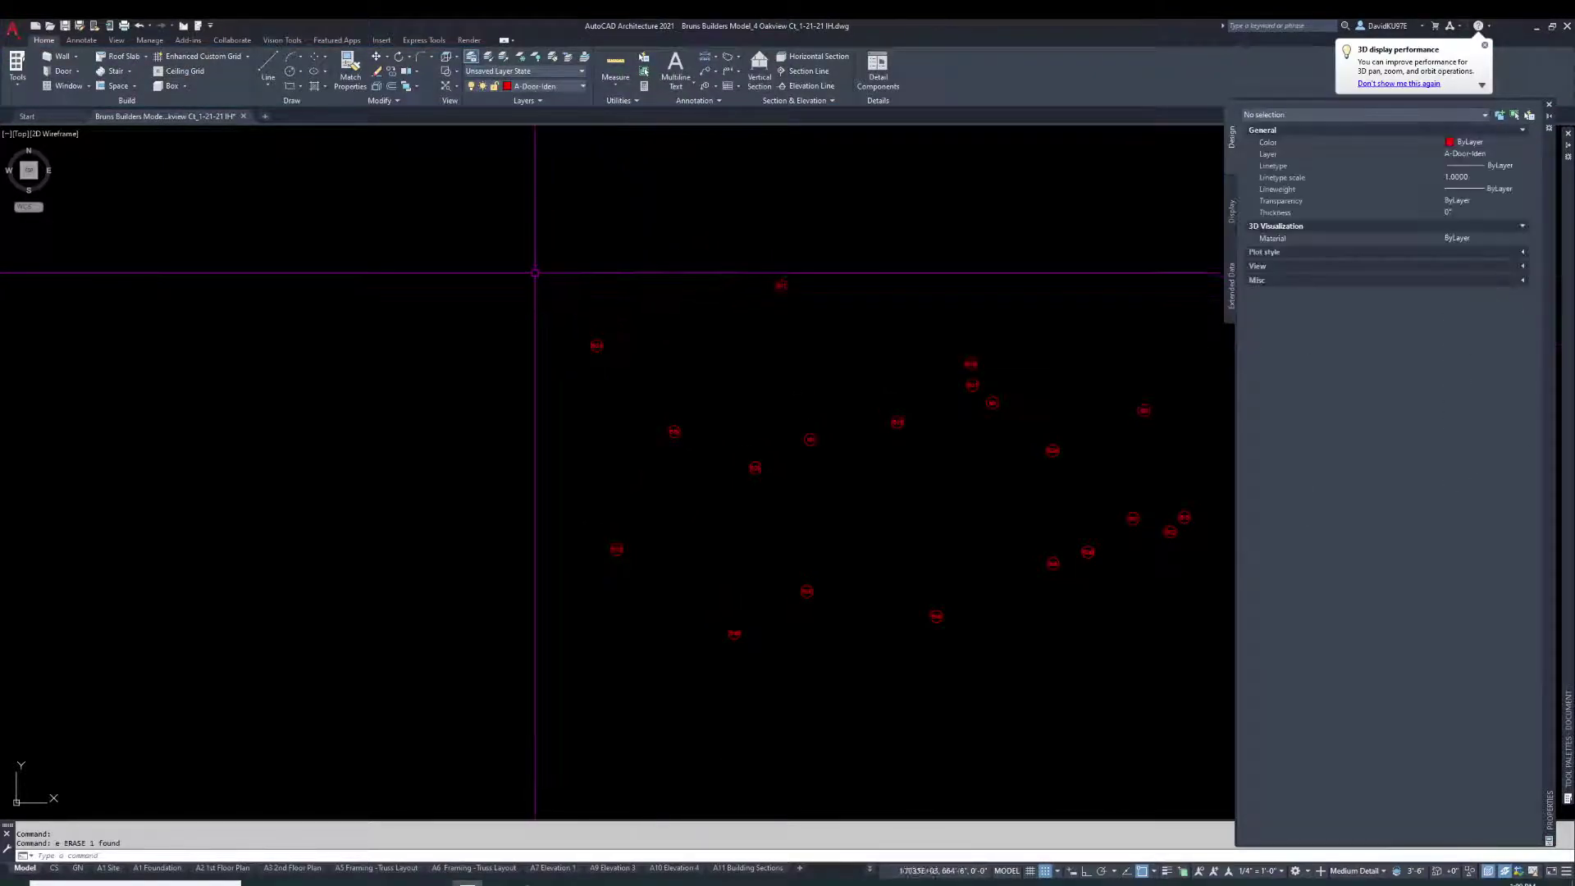
{"action": "scroll", "coordinate": [533, 255], "scroll_direction": "down", "scroll_amount": 2}
Set Scale X to 0.8 for all 20 selected door tags in Properties.
{"action": "left_click", "coordinate": [533, 255]}
{"action": "left_click", "coordinate": [1070, 528]}
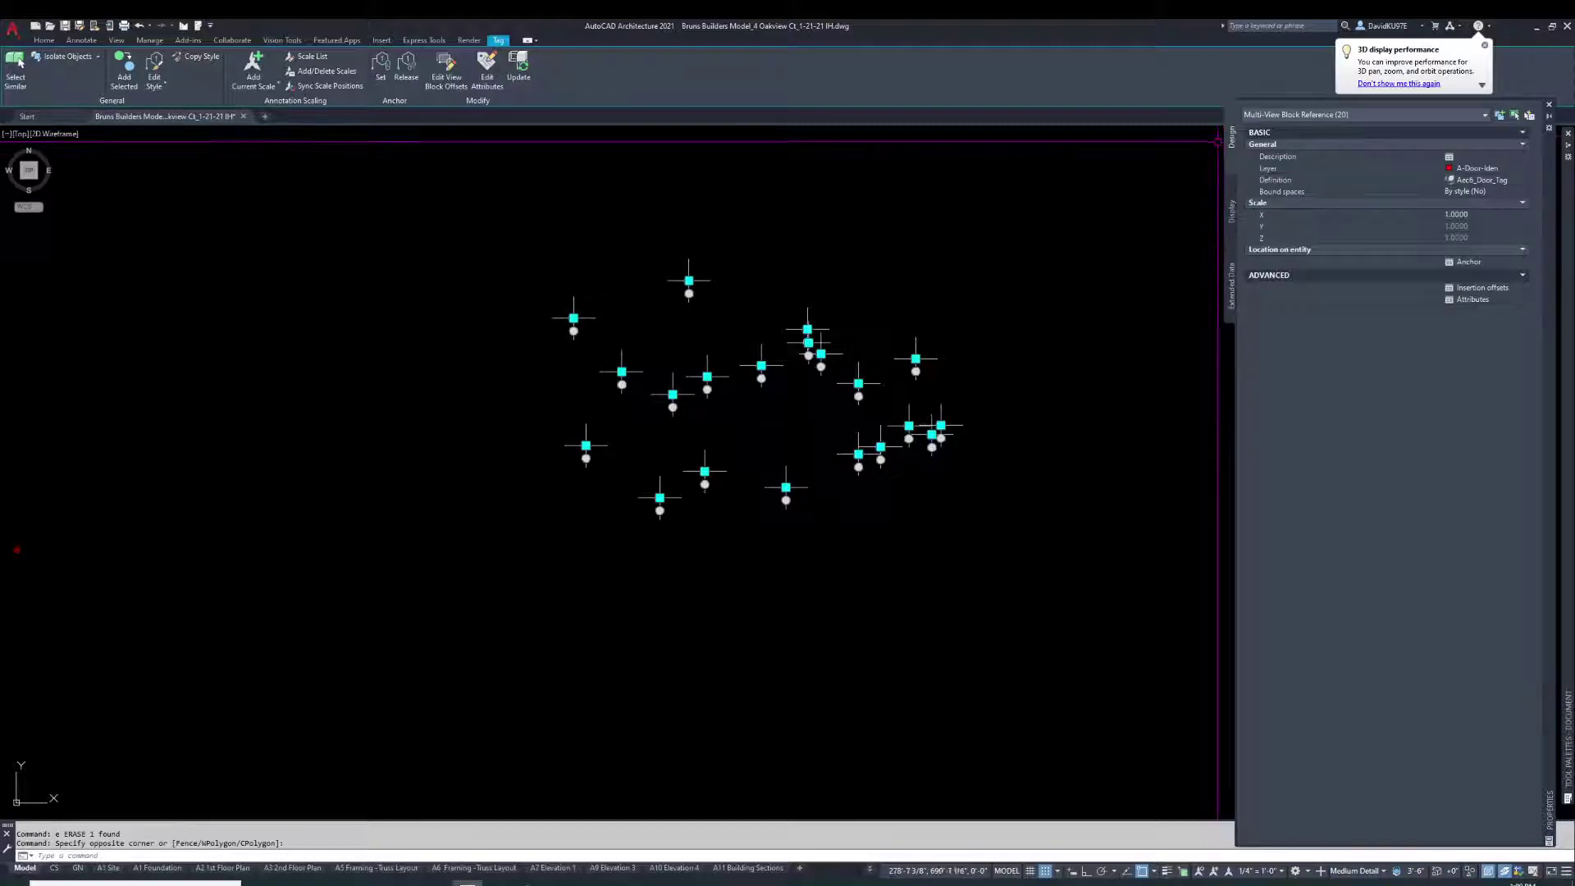
{"action": "left_click", "coordinate": [1475, 214]}
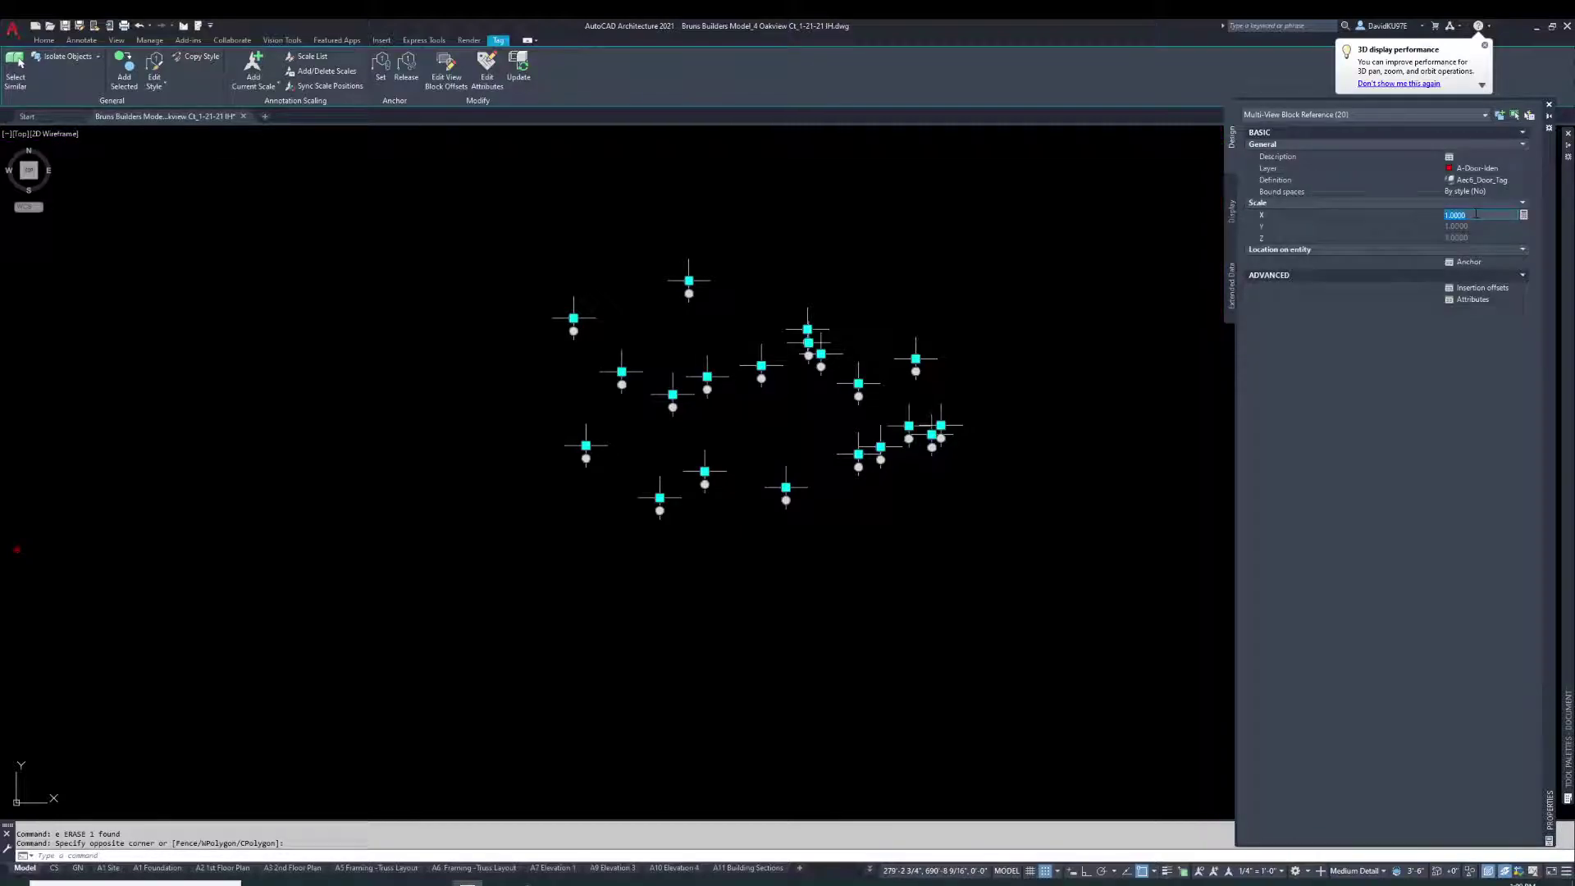
{"action": "type", "text": "8"}
{"action": "key", "text": "Return"}
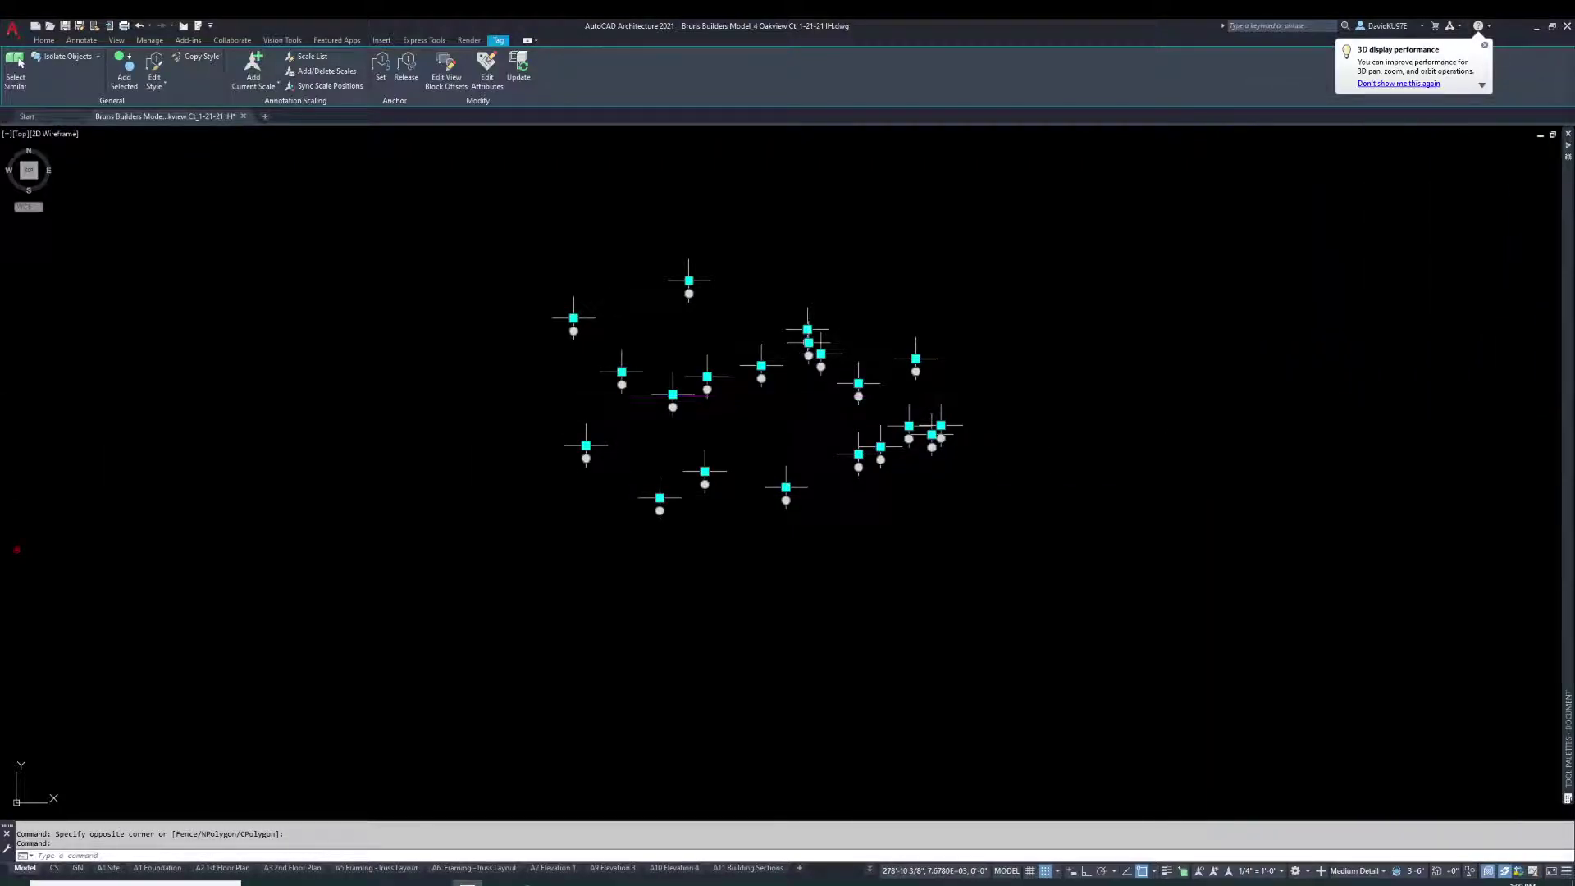
{"action": "key", "text": "Escape"}
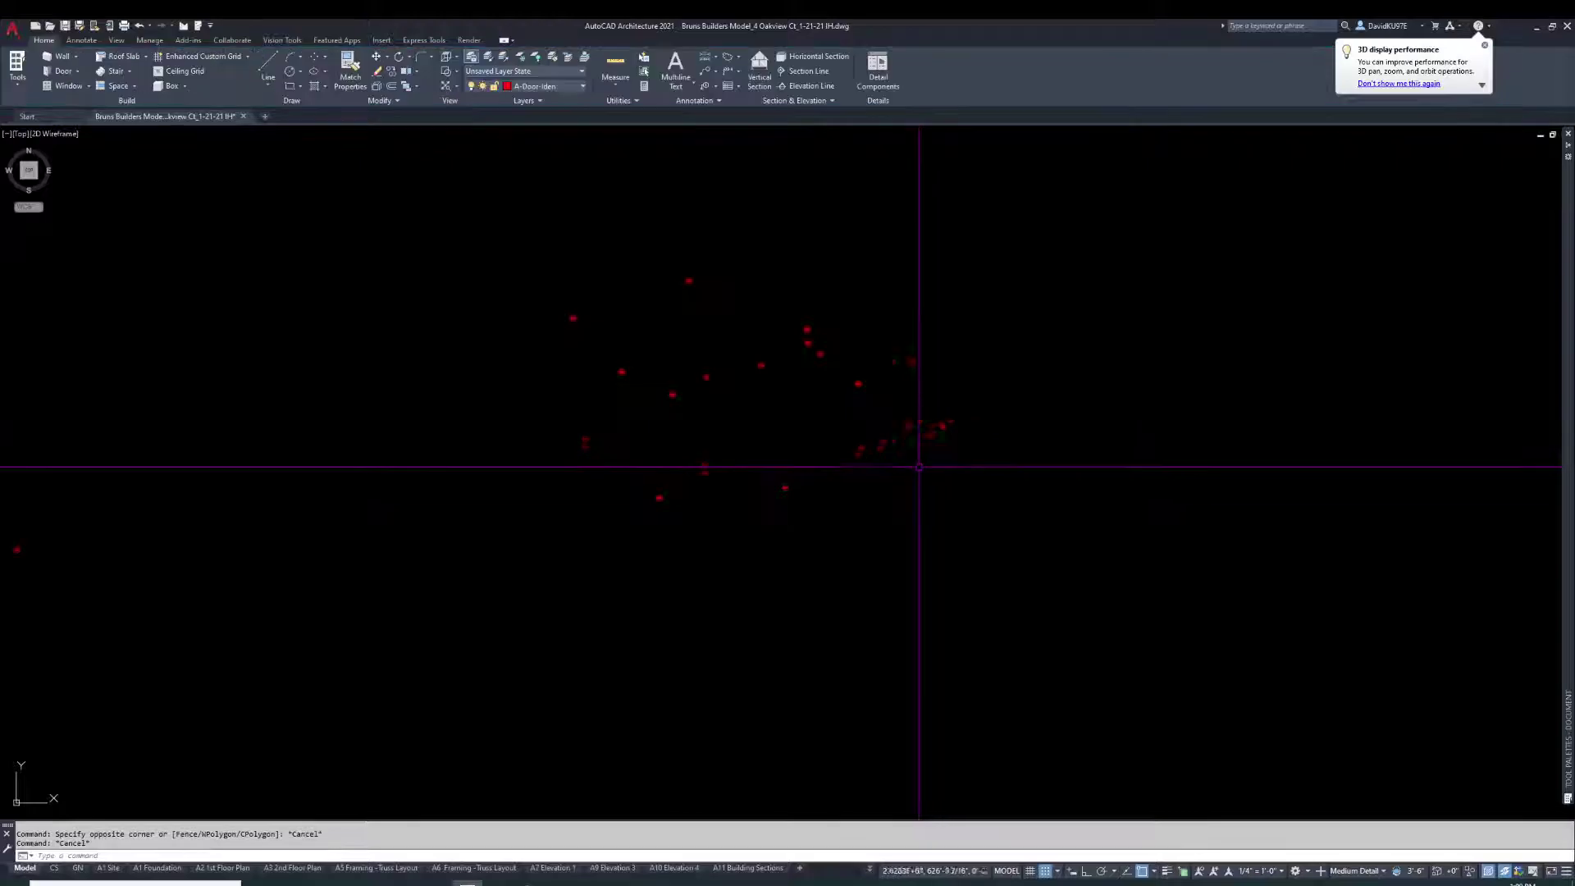
Unisolate layers to restore the full floor plan and pan toward the master suite.
{"action": "left_click", "coordinate": [488, 55]}
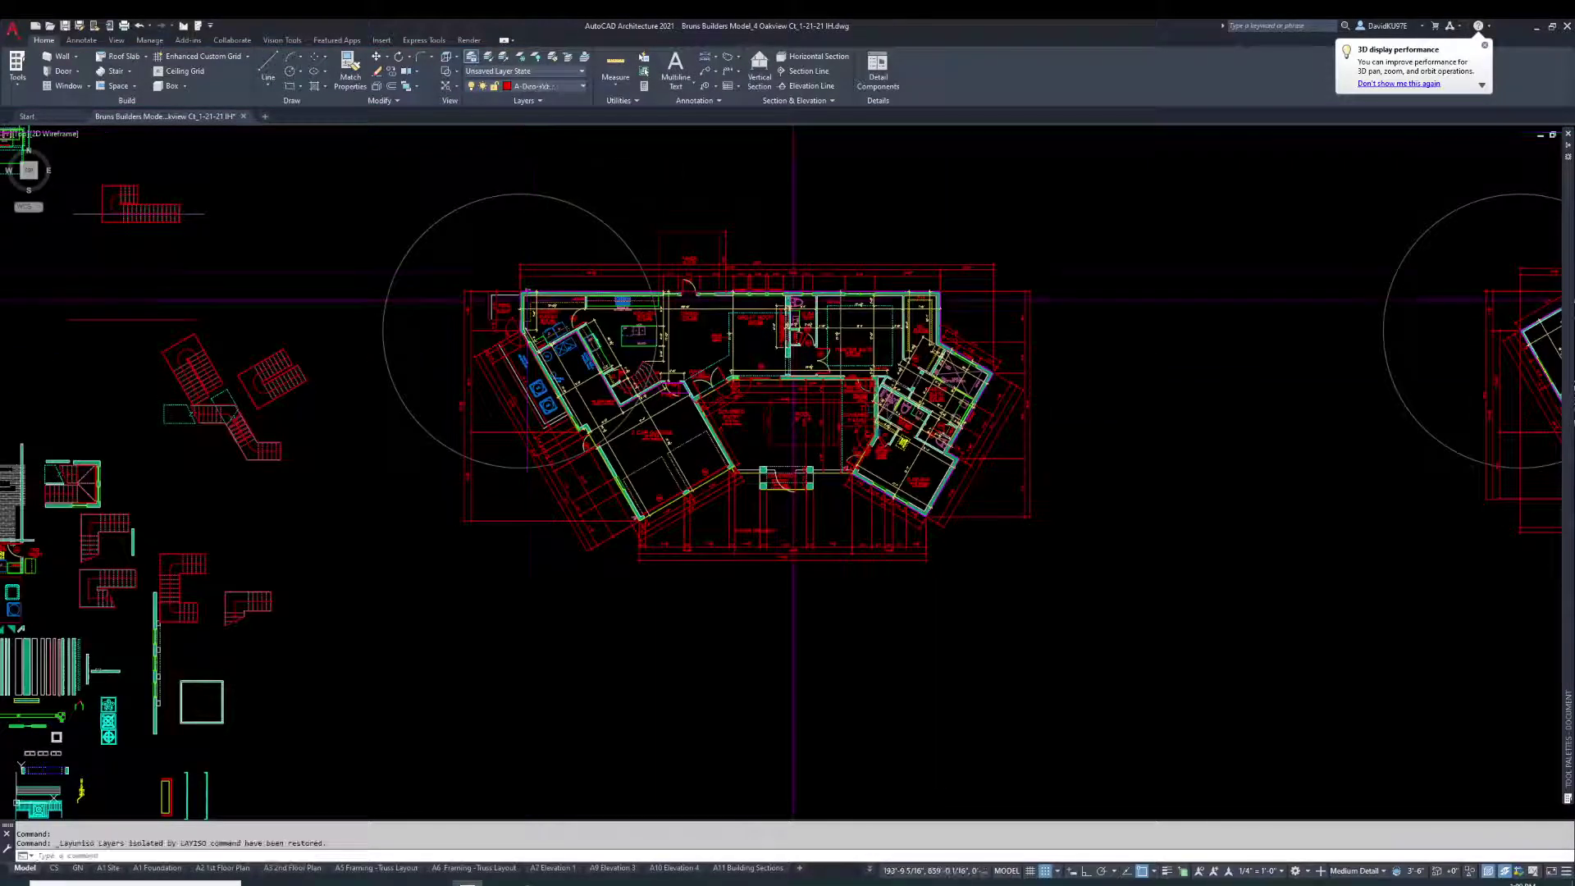
{"action": "scroll", "coordinate": [685, 291], "scroll_direction": "up", "scroll_amount": 2}
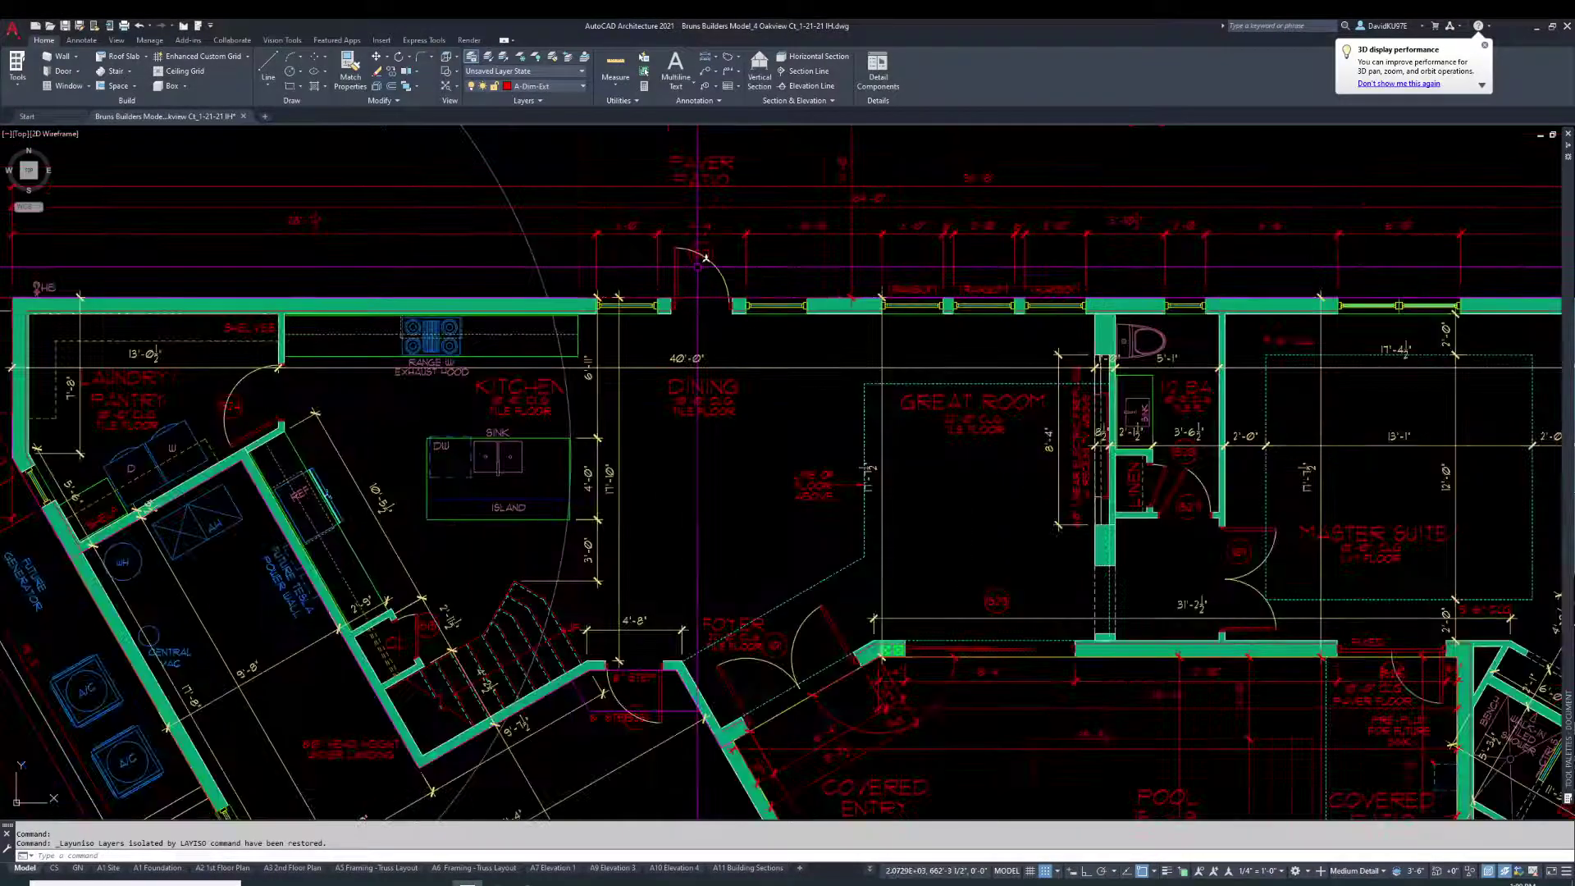
{"action": "scroll", "coordinate": [1221, 588], "scroll_direction": "up", "scroll_amount": 4}
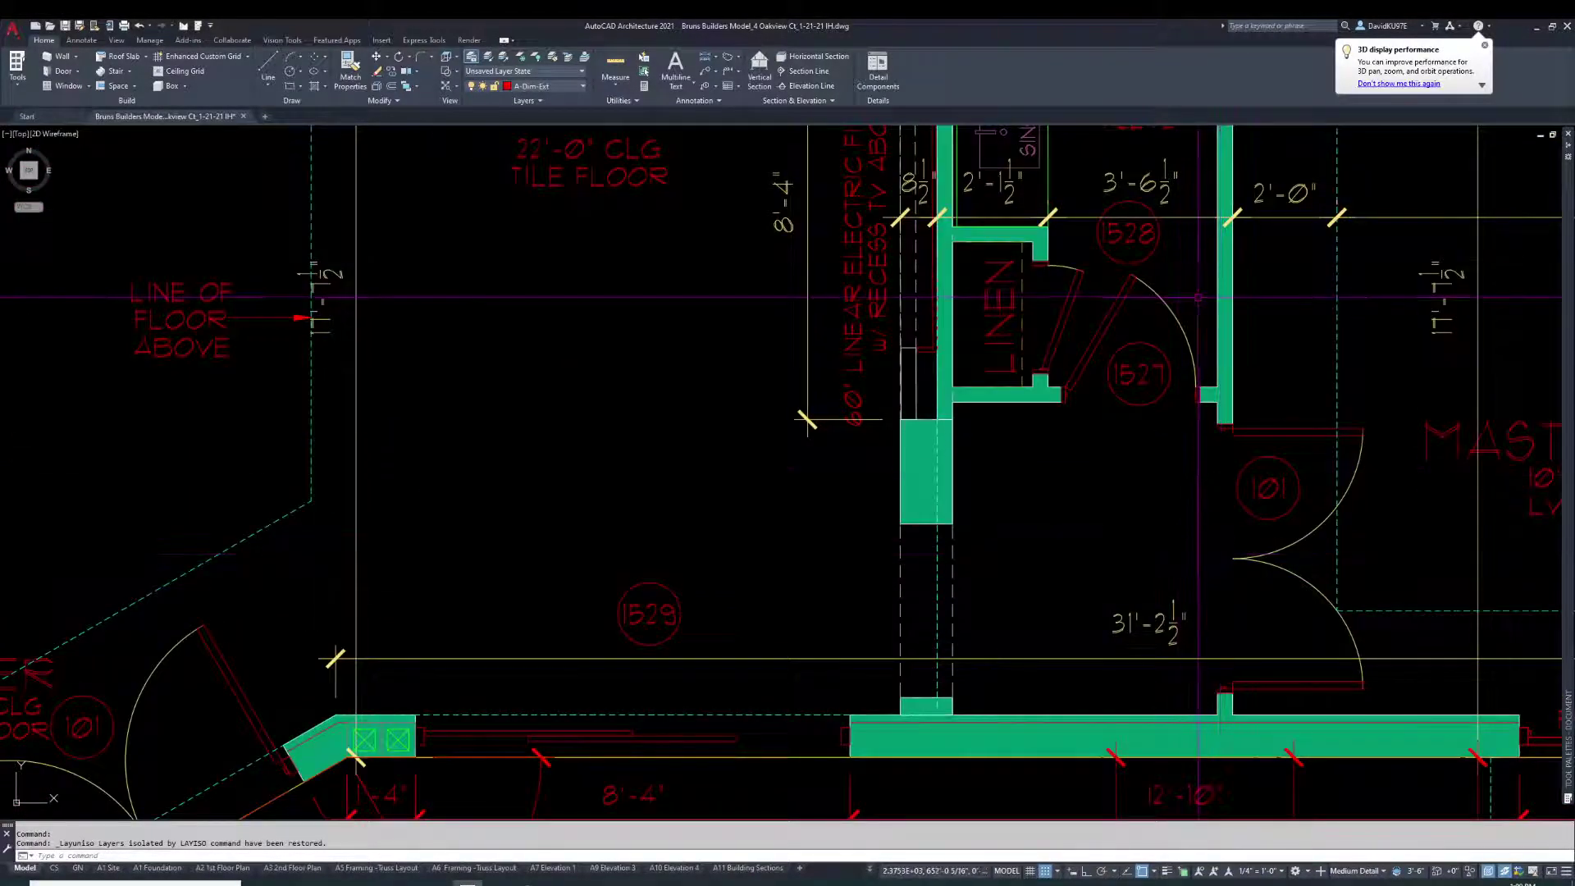
{"action": "middle_click_drag", "start_coordinate": [1222, 588], "coordinate": [1103, 603]}
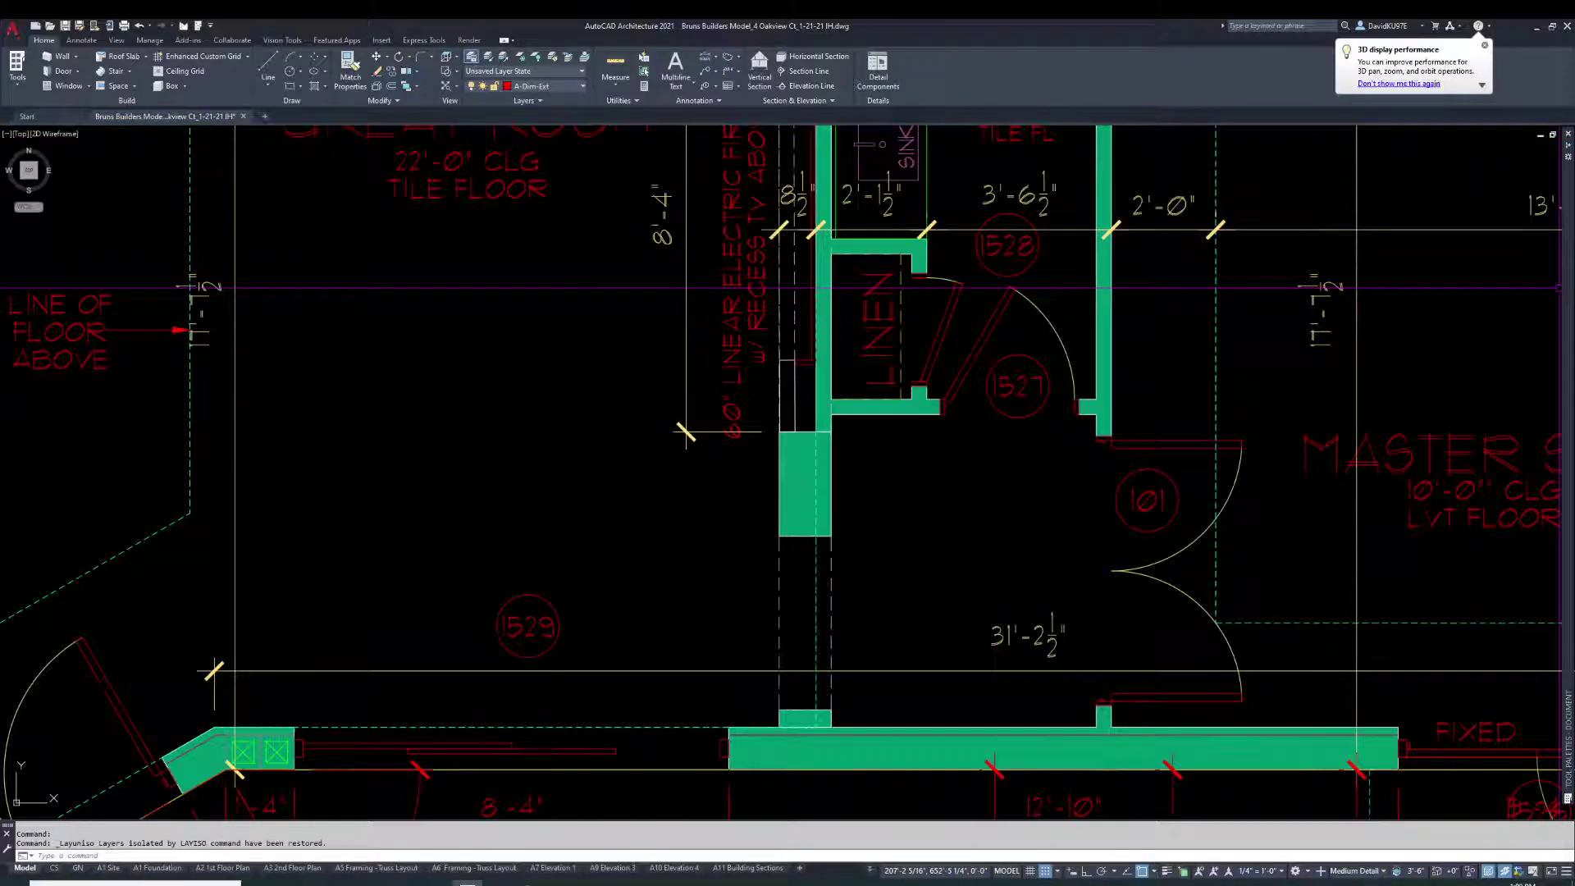
Start property renumbering using the DoorObjects property set.
{"action": "mouse_move", "coordinate": [1564, 322]}
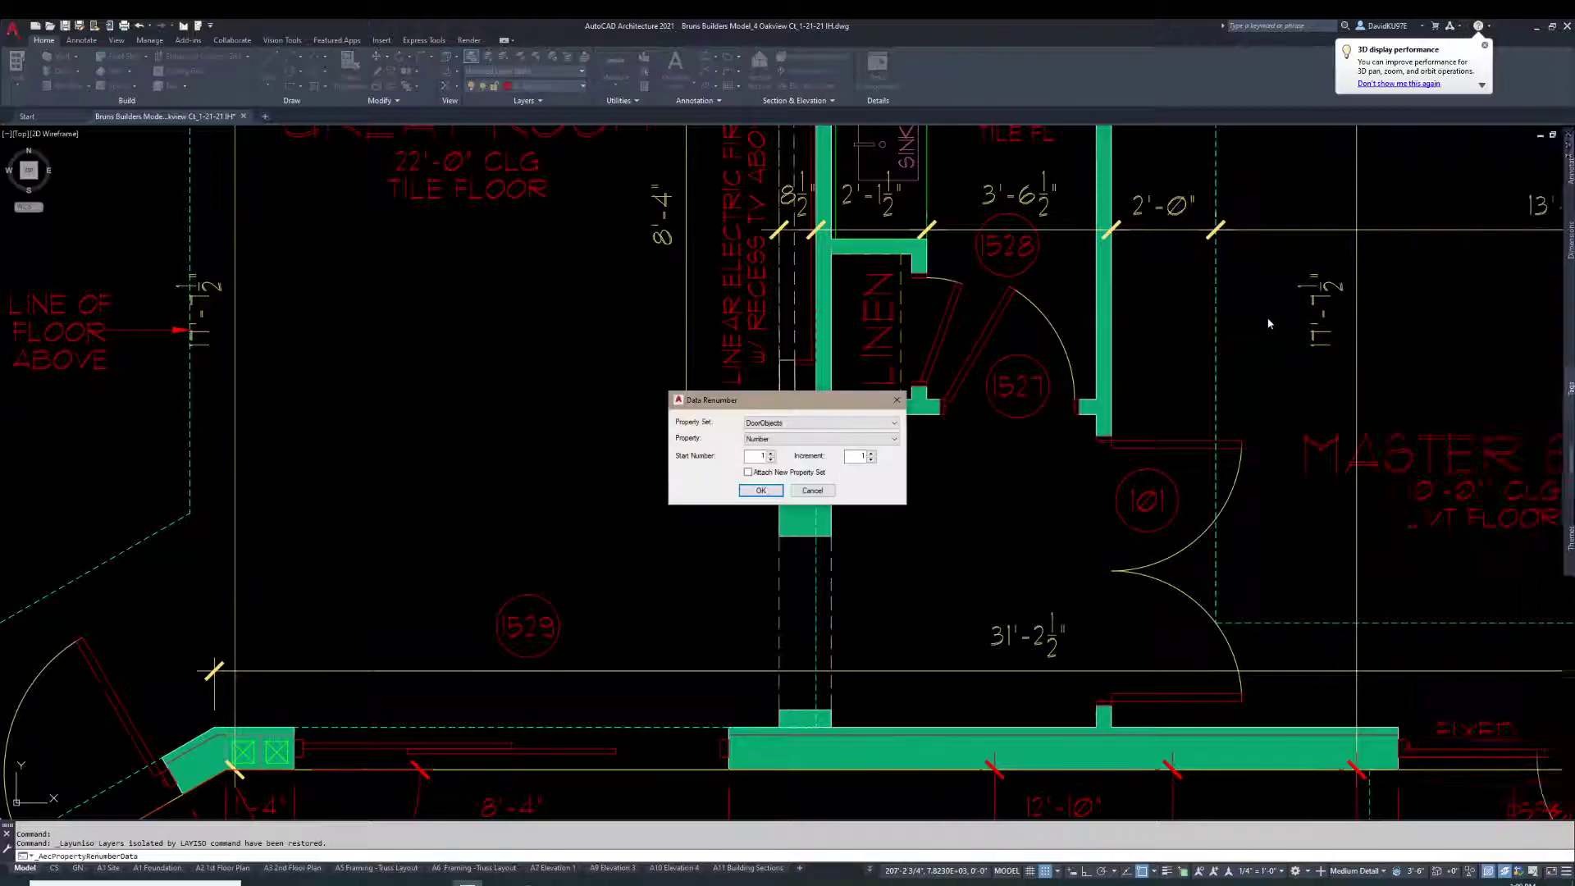
{"action": "left_click", "coordinate": [778, 423]}
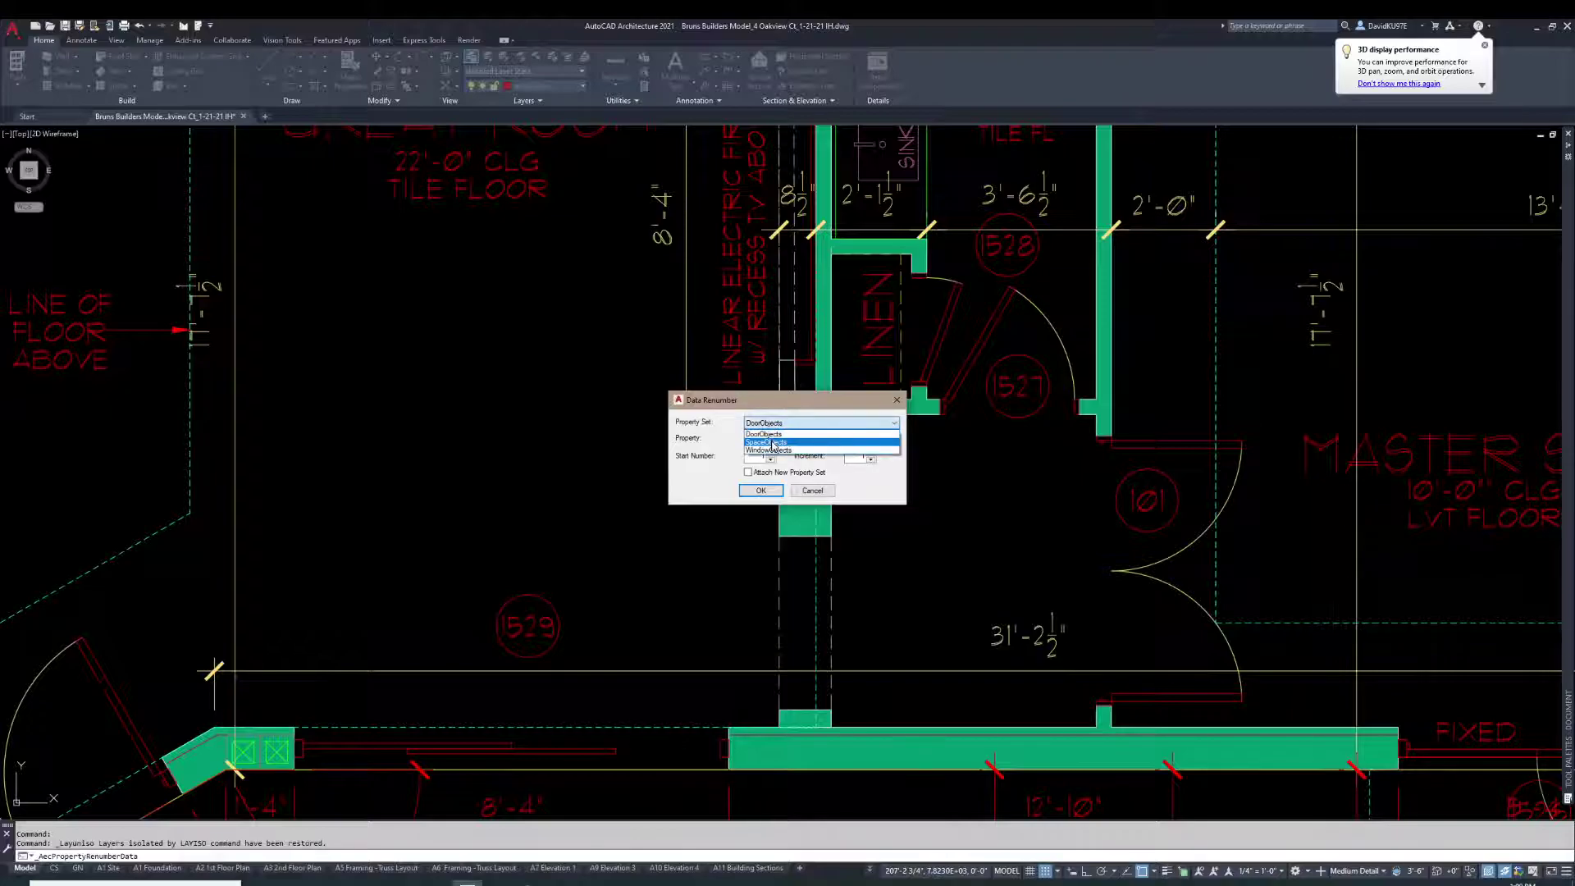
{"action": "left_click", "coordinate": [767, 449]}
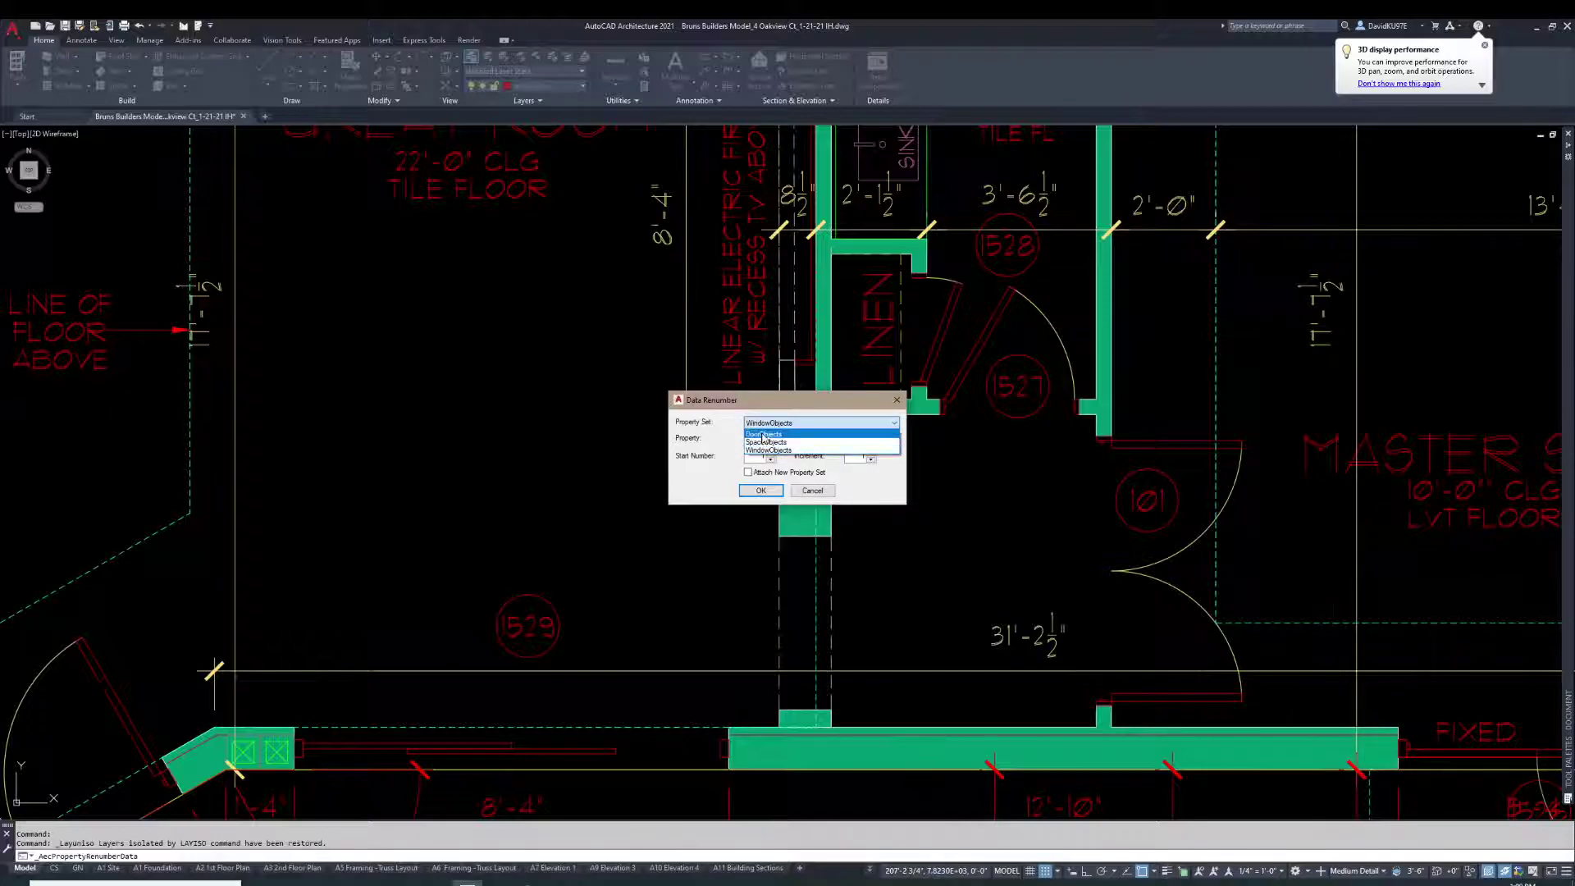
{"action": "left_click", "coordinate": [765, 433]}
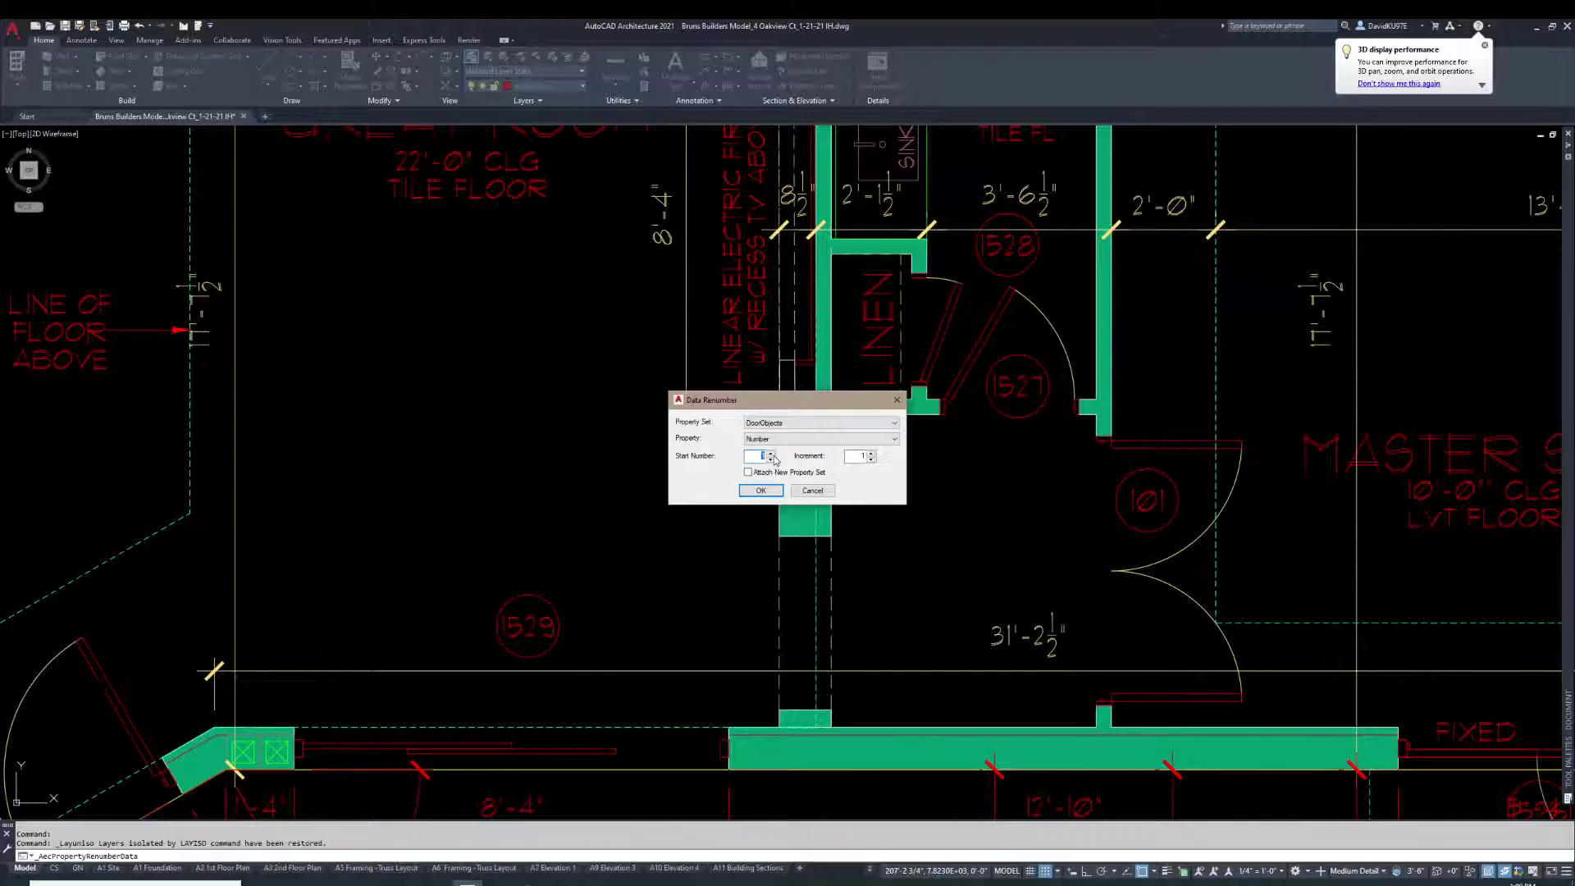
{"action": "left_click", "coordinate": [760, 490]}
Renumber the foyer door 101, the next door 102 and the door near the FIXED window 103.
{"action": "scroll", "coordinate": [738, 508], "scroll_direction": "down", "scroll_amount": 6}
{"action": "scroll", "coordinate": [726, 521], "scroll_direction": "up", "scroll_amount": 5}
{"action": "left_click", "coordinate": [726, 522]}
{"action": "scroll", "coordinate": [721, 472], "scroll_direction": "down", "scroll_amount": 5}
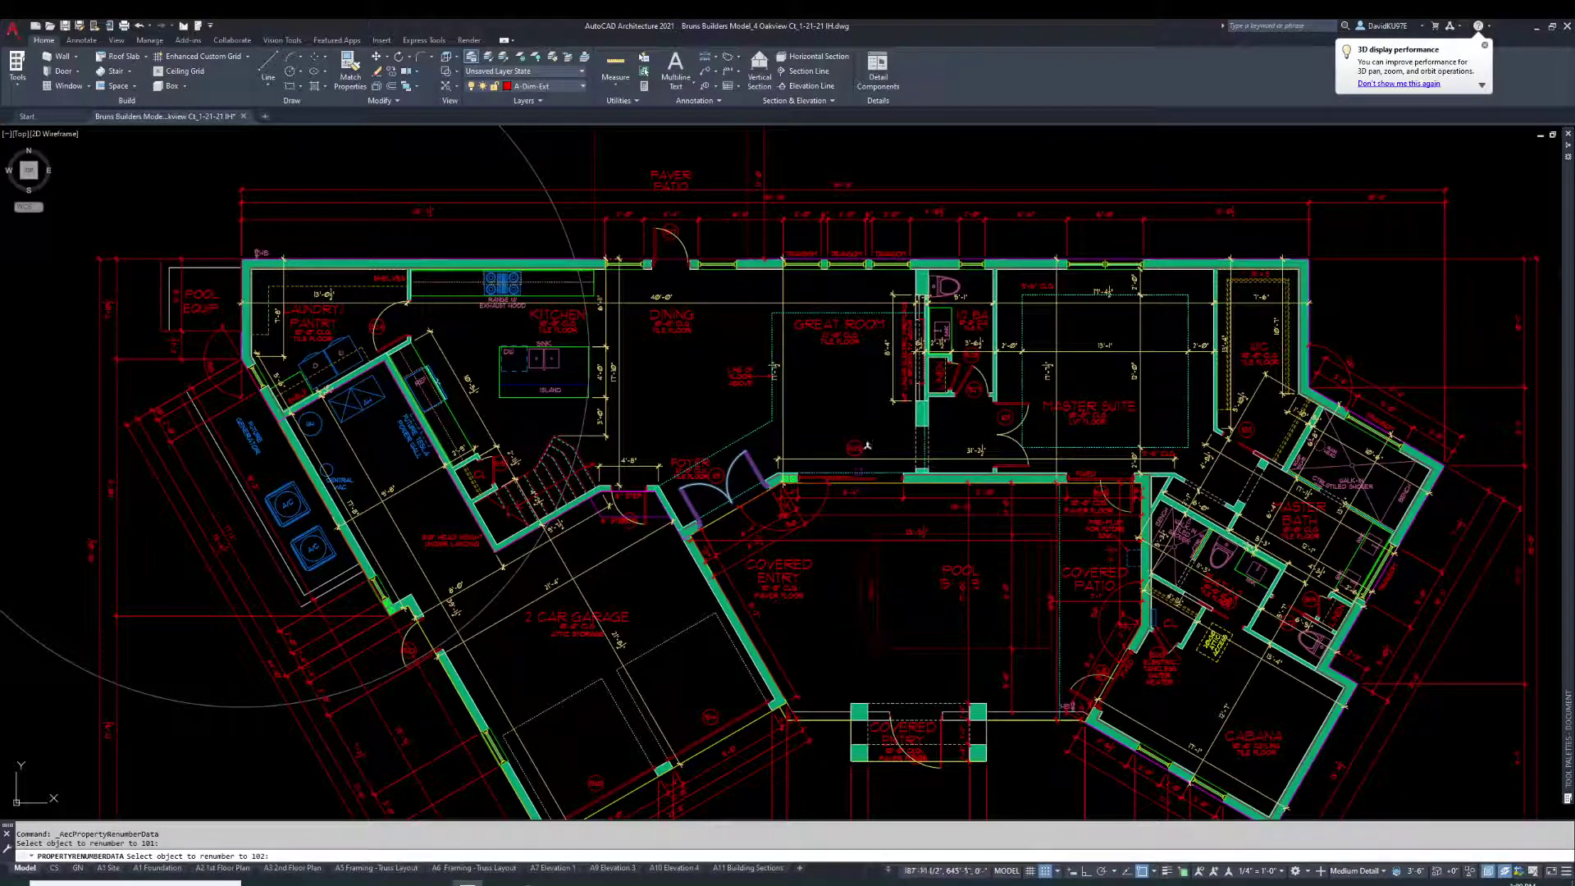
{"action": "scroll", "coordinate": [865, 447], "scroll_direction": "up", "scroll_amount": 2}
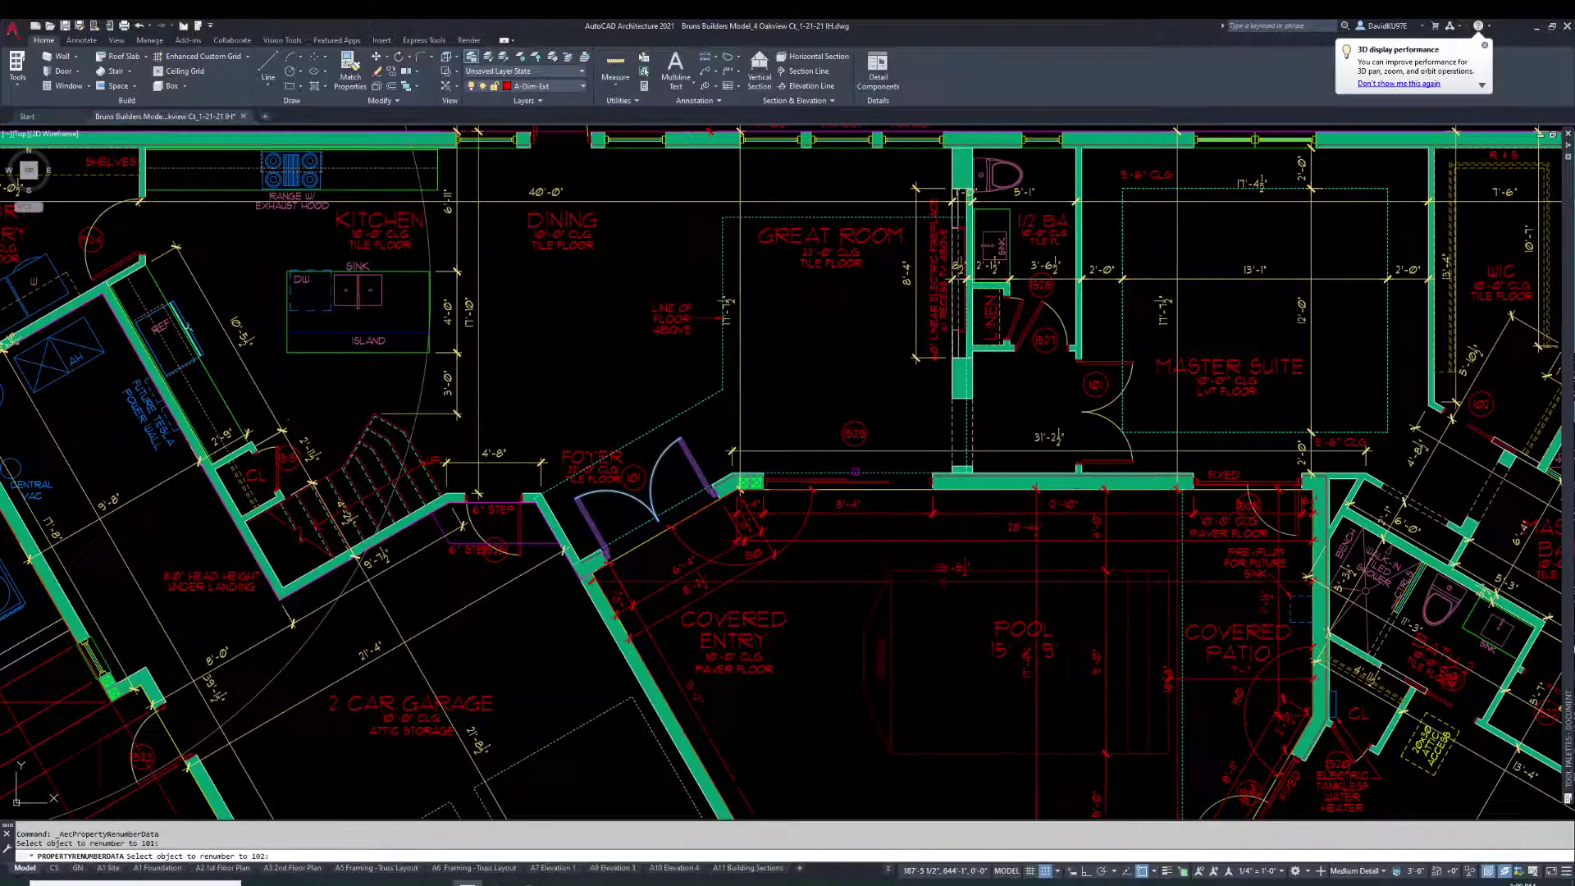
{"action": "left_click", "coordinate": [871, 427]}
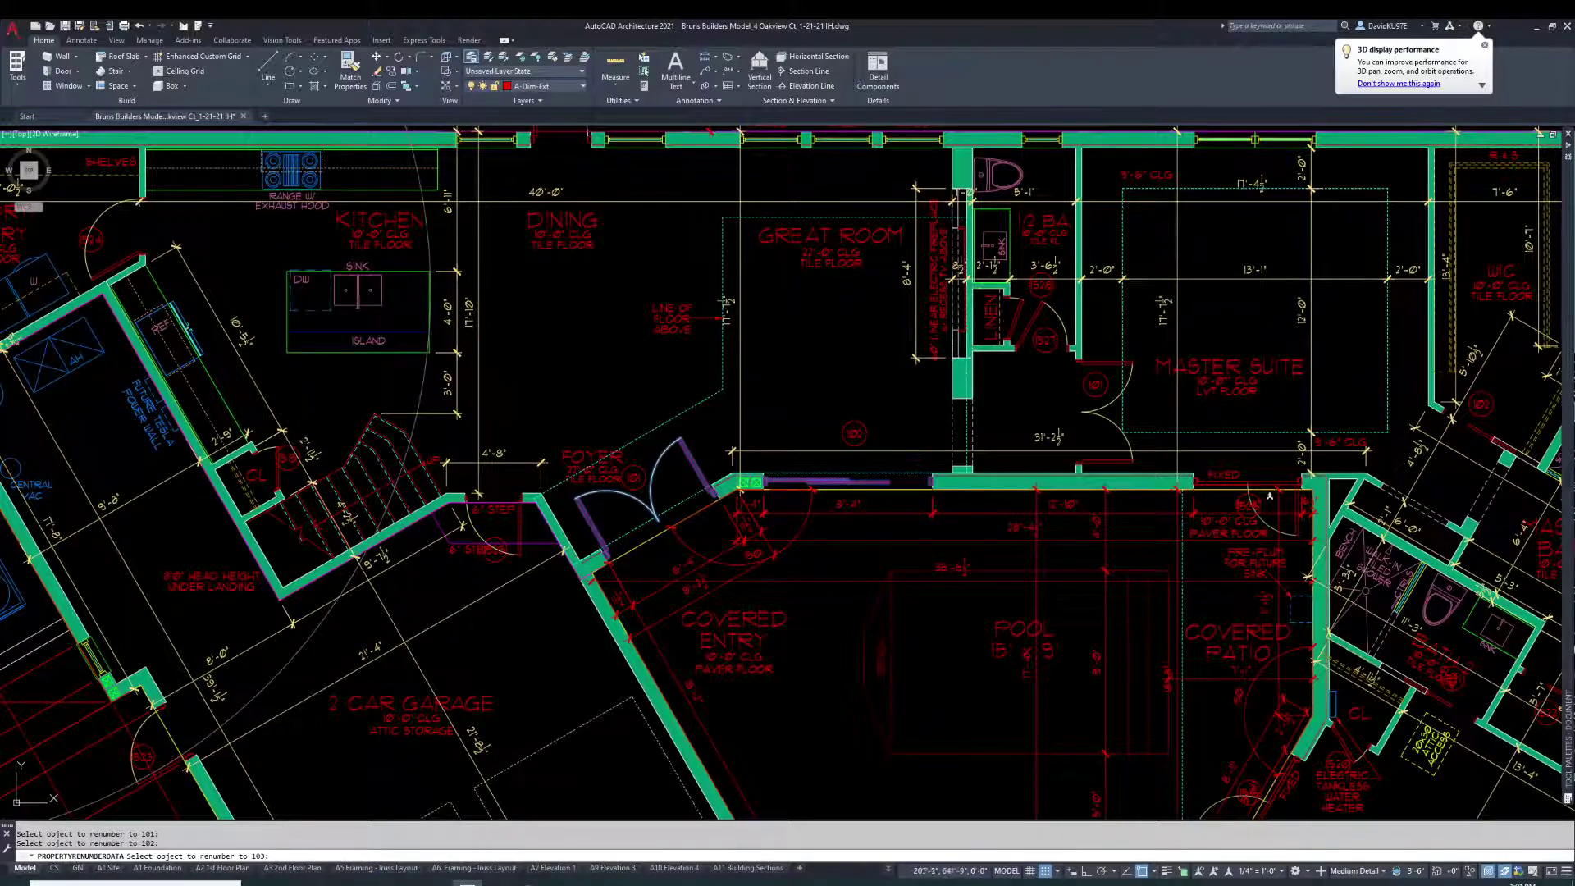
{"action": "scroll", "coordinate": [1269, 495], "scroll_direction": "up", "scroll_amount": 2}
{"action": "left_click", "coordinate": [1263, 481]}
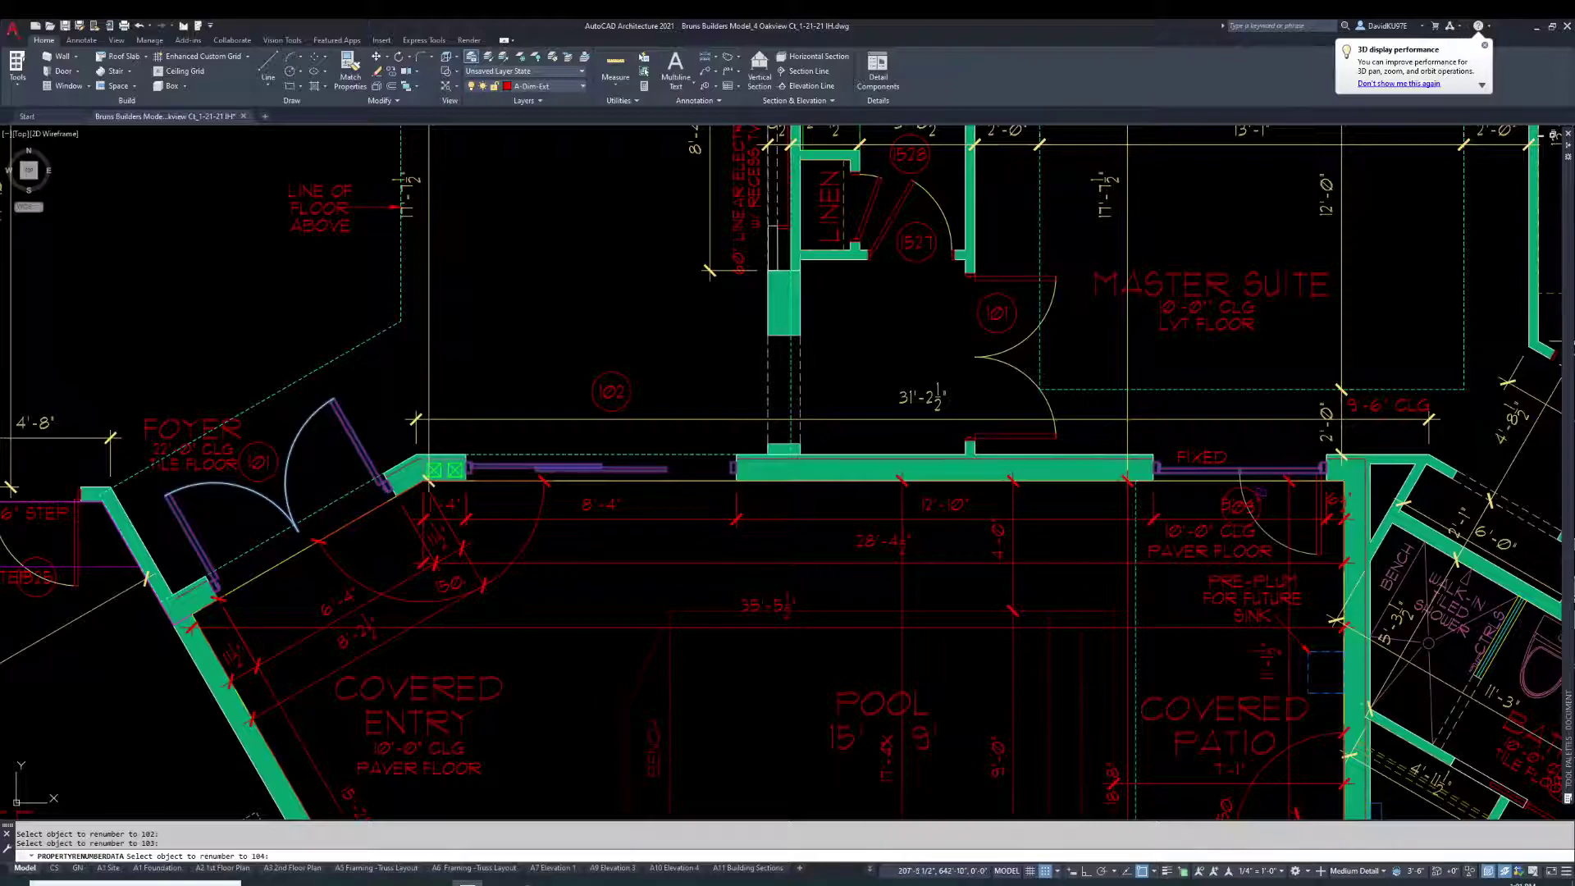
Renumber the doors toward the master bath and patio 104 and 105, then end renumbering.
{"action": "middle_click_drag", "start_coordinate": [1267, 494], "coordinate": [900, 406]}
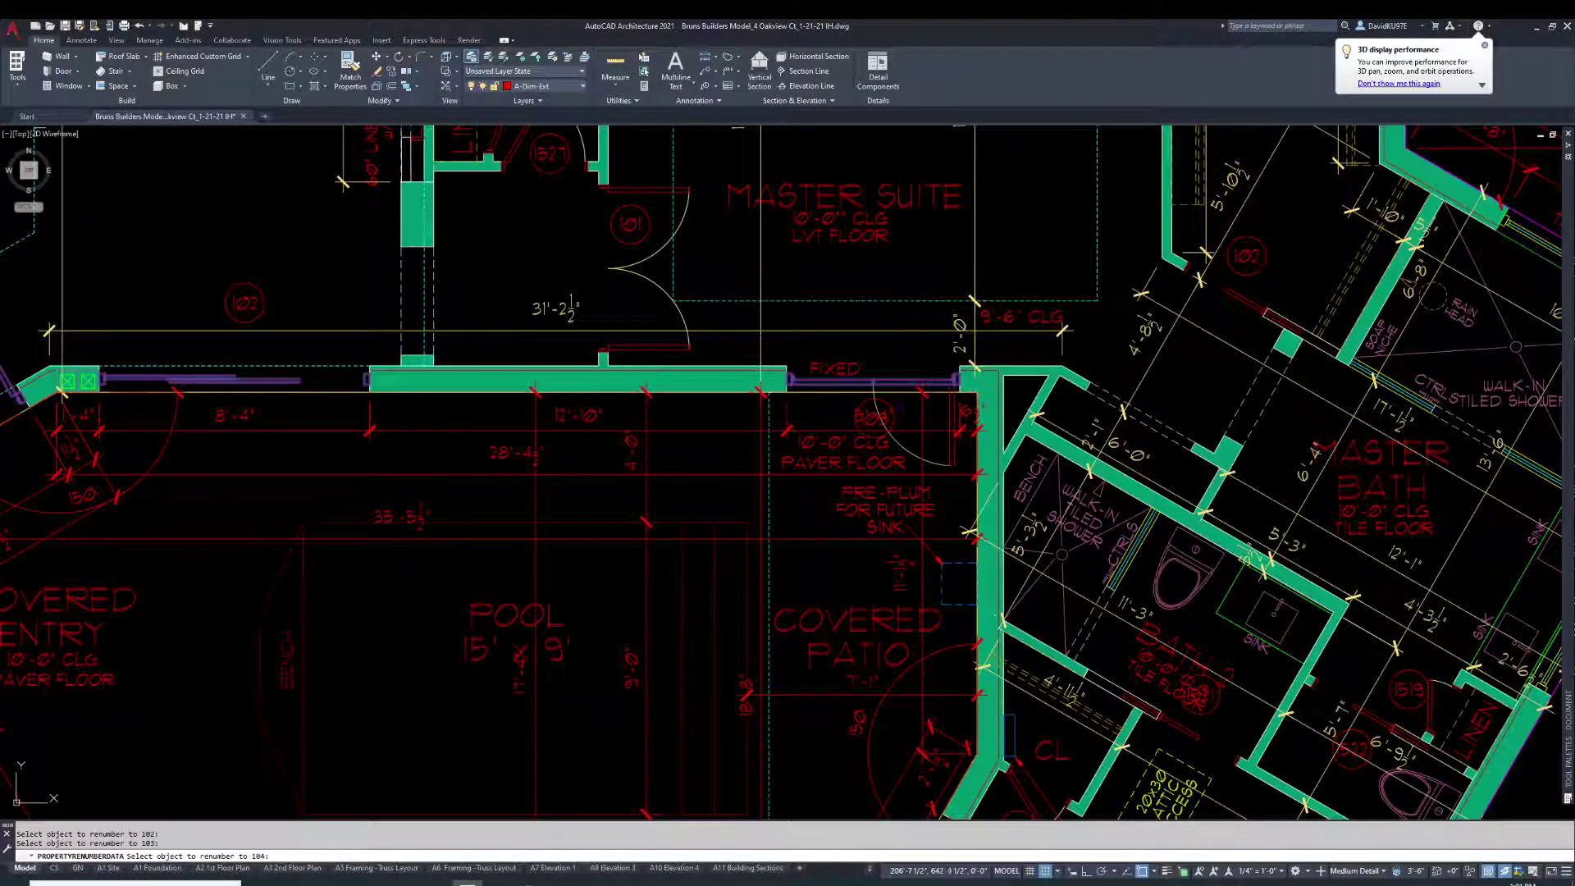
{"action": "scroll", "coordinate": [894, 402], "scroll_direction": "down", "scroll_amount": 5}
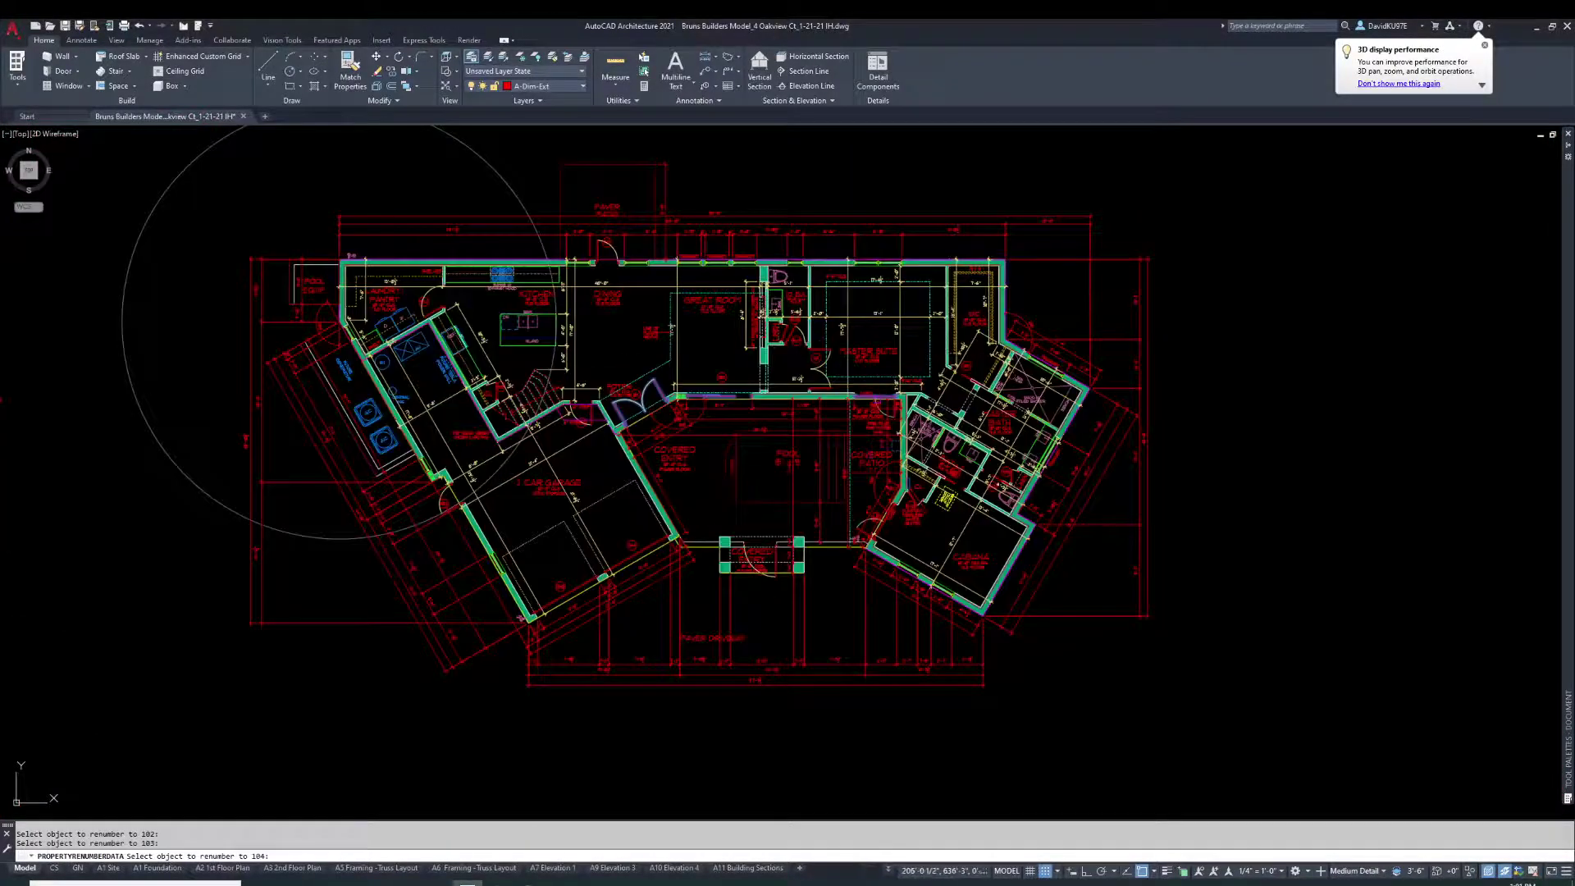
{"action": "scroll", "coordinate": [878, 517], "scroll_direction": "up", "scroll_amount": 5}
{"action": "scroll", "coordinate": [907, 494], "scroll_direction": "down", "scroll_amount": 2}
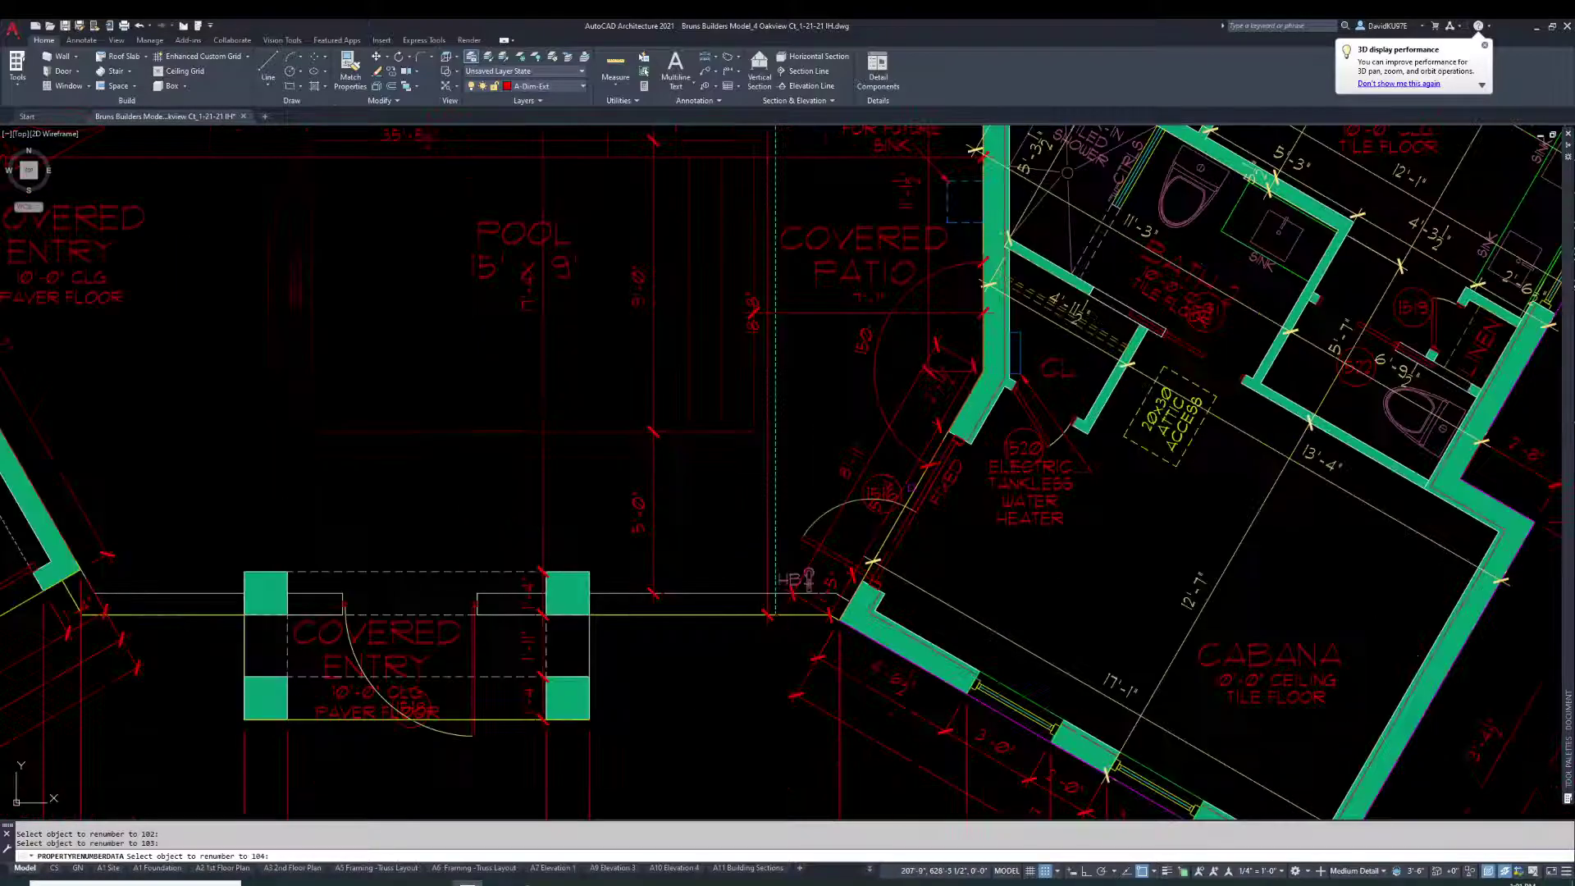
{"action": "left_click", "coordinate": [857, 506]}
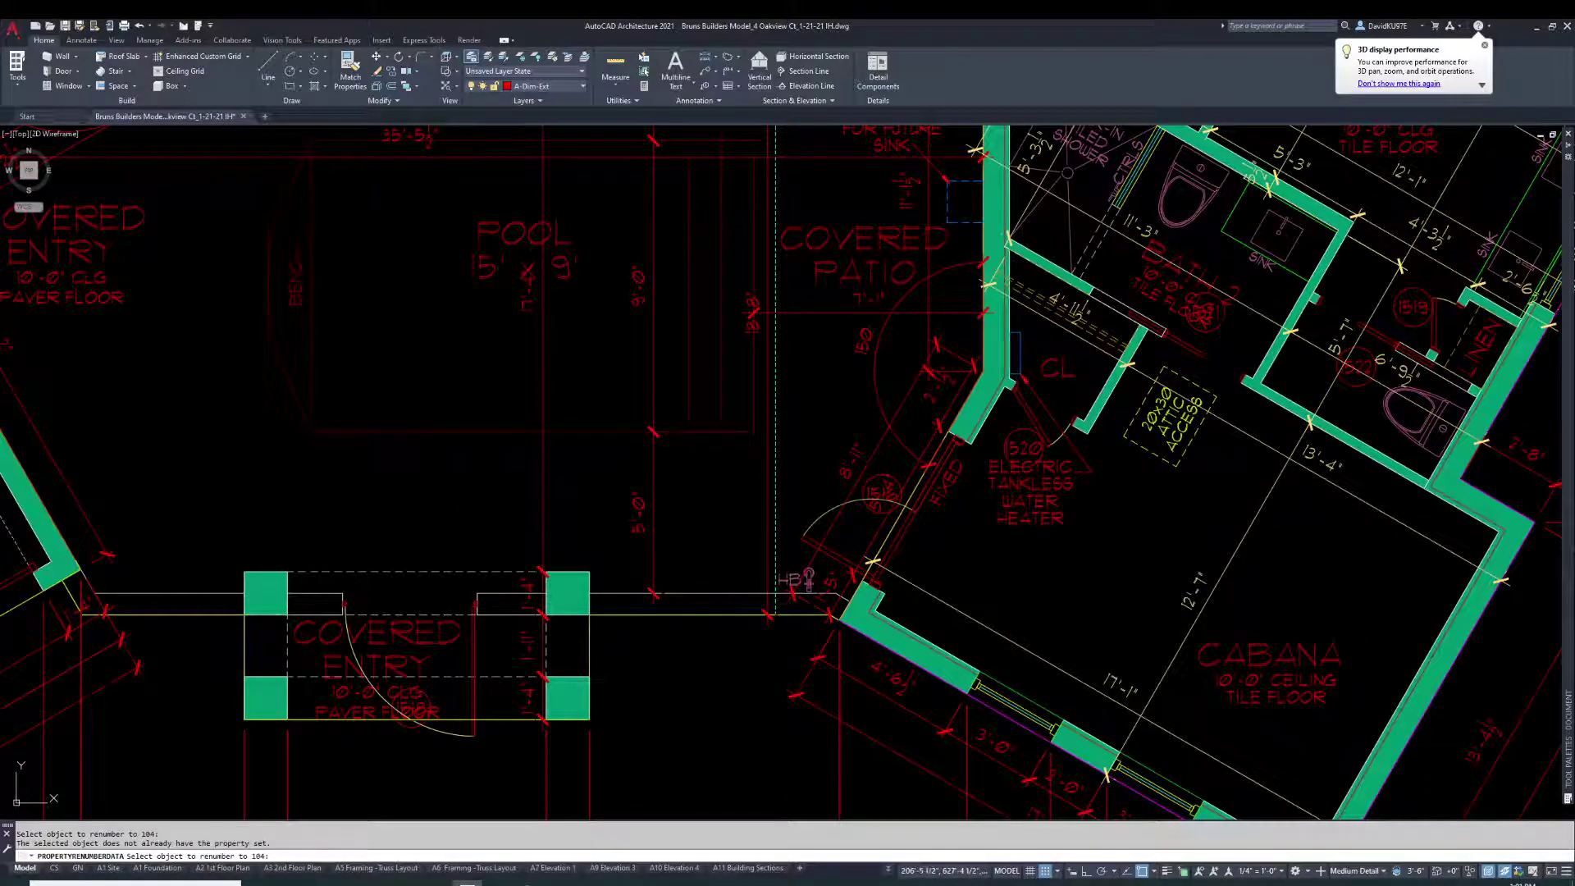
{"action": "left_click", "coordinate": [869, 492]}
{"action": "left_click", "coordinate": [906, 508]}
{"action": "scroll", "coordinate": [832, 454], "scroll_direction": "down", "scroll_amount": 2}
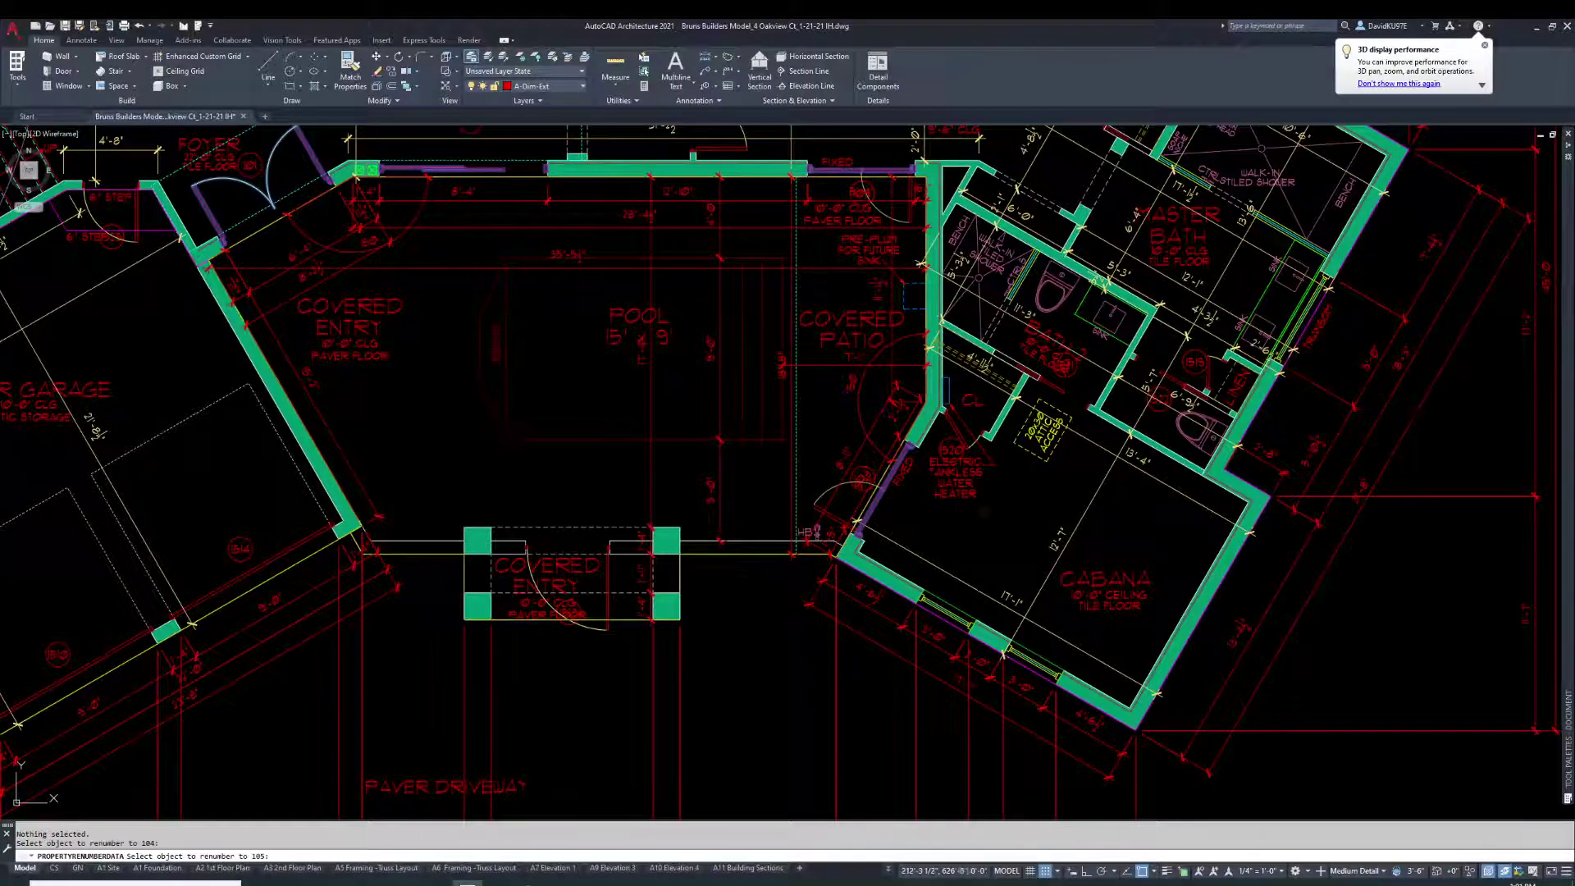
{"action": "scroll", "coordinate": [1001, 527], "scroll_direction": "down", "scroll_amount": 2}
{"action": "scroll", "coordinate": [1066, 484], "scroll_direction": "down", "scroll_amount": 3}
{"action": "scroll", "coordinate": [1230, 246], "scroll_direction": "up", "scroll_amount": 1}
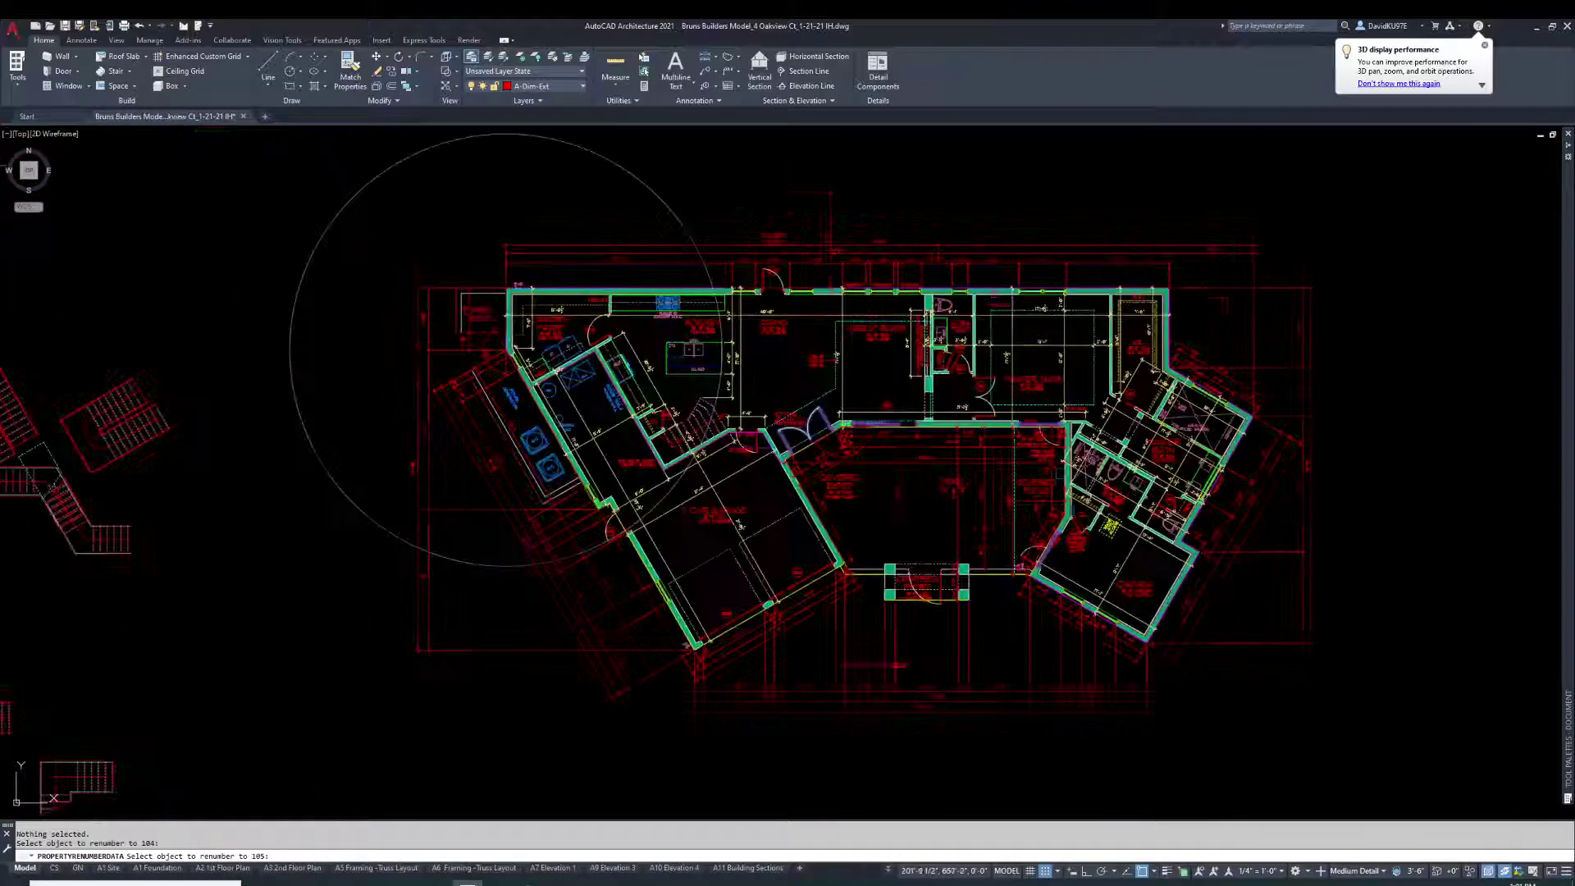
{"action": "scroll", "coordinate": [861, 295], "scroll_direction": "up", "scroll_amount": 2}
{"action": "scroll", "coordinate": [594, 271], "scroll_direction": "up", "scroll_amount": 3}
{"action": "left_click", "coordinate": [699, 256]}
{"action": "middle_click_drag", "start_coordinate": [754, 256], "coordinate": [964, 255]}
{"action": "scroll", "coordinate": [633, 248], "scroll_direction": "down", "scroll_amount": 3}
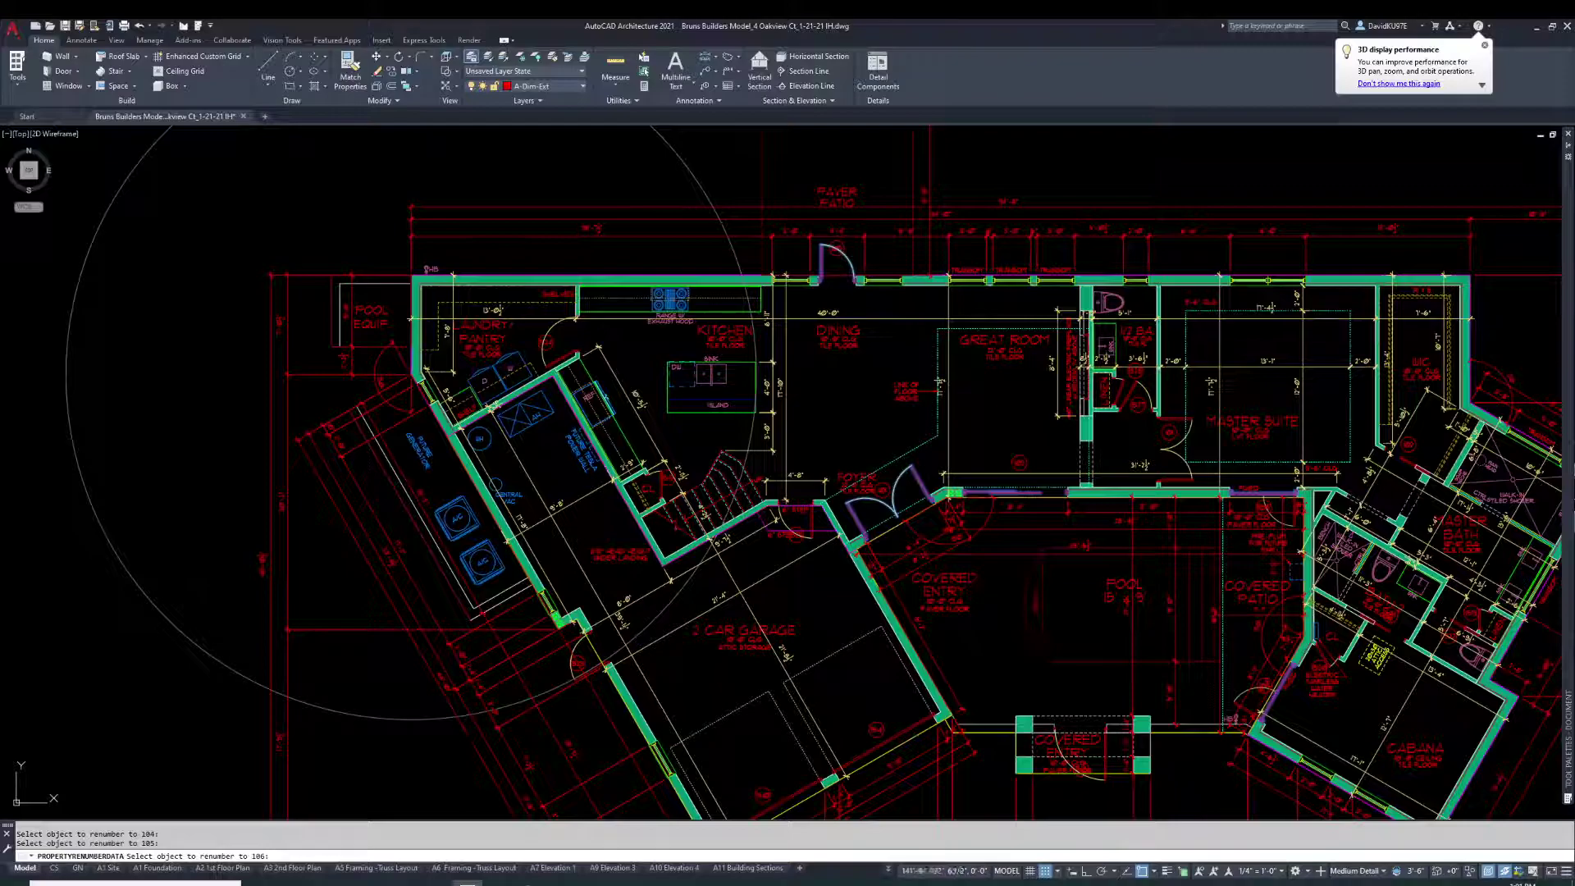
{"action": "key", "text": "Escape"}
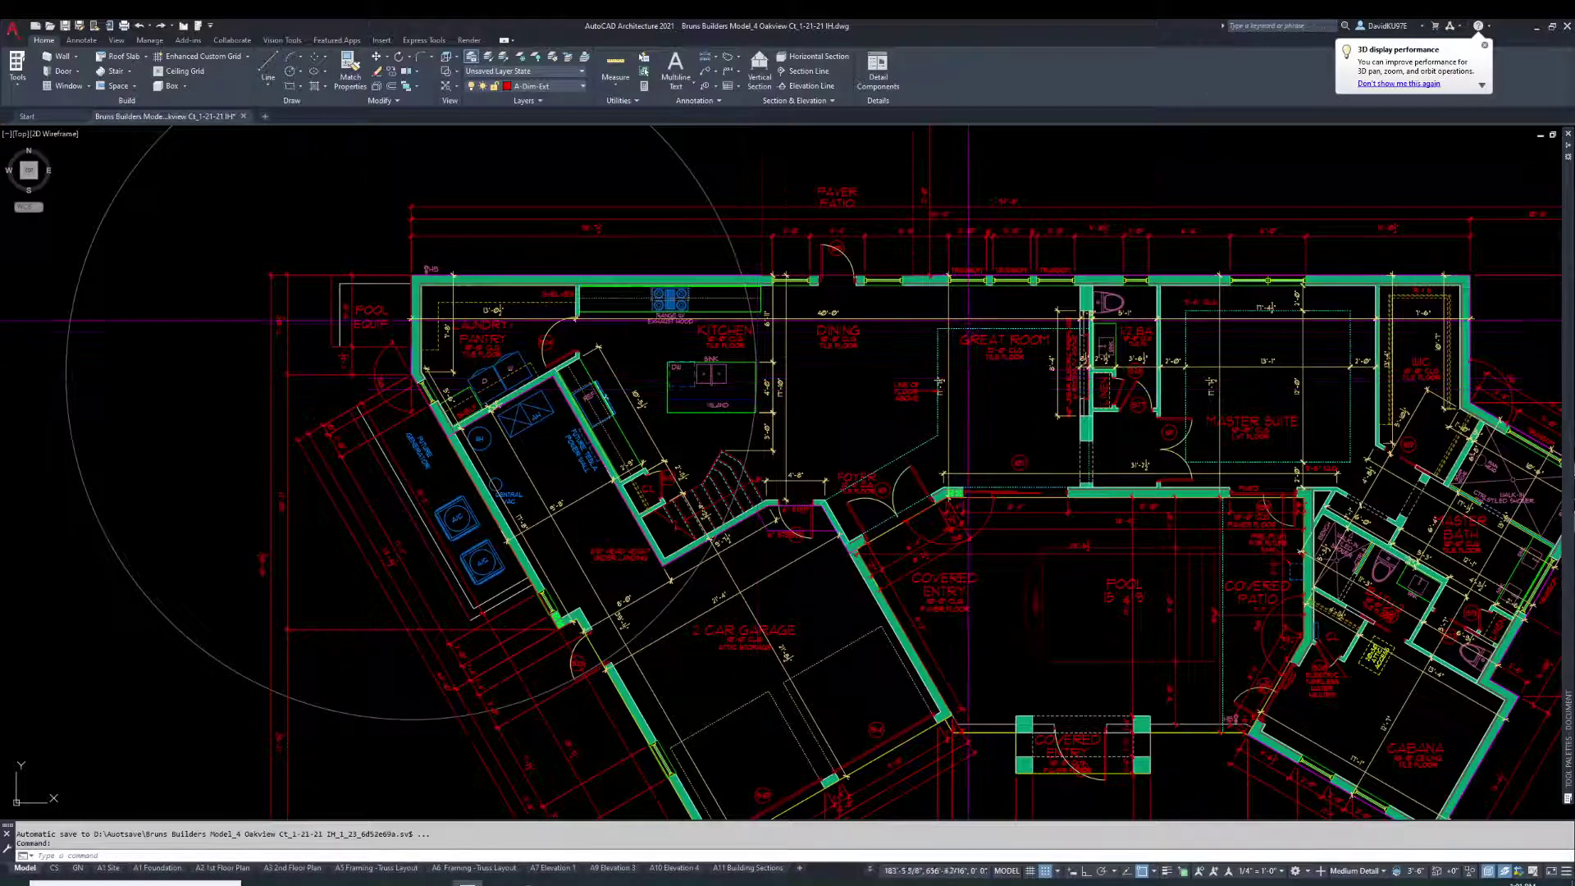
Select the First Floor Door Schedule and start adding objects to it via Selection > Add.
{"action": "scroll", "coordinate": [971, 312], "scroll_direction": "down", "scroll_amount": 5}
{"action": "scroll", "coordinate": [970, 313], "scroll_direction": "down", "scroll_amount": 5}
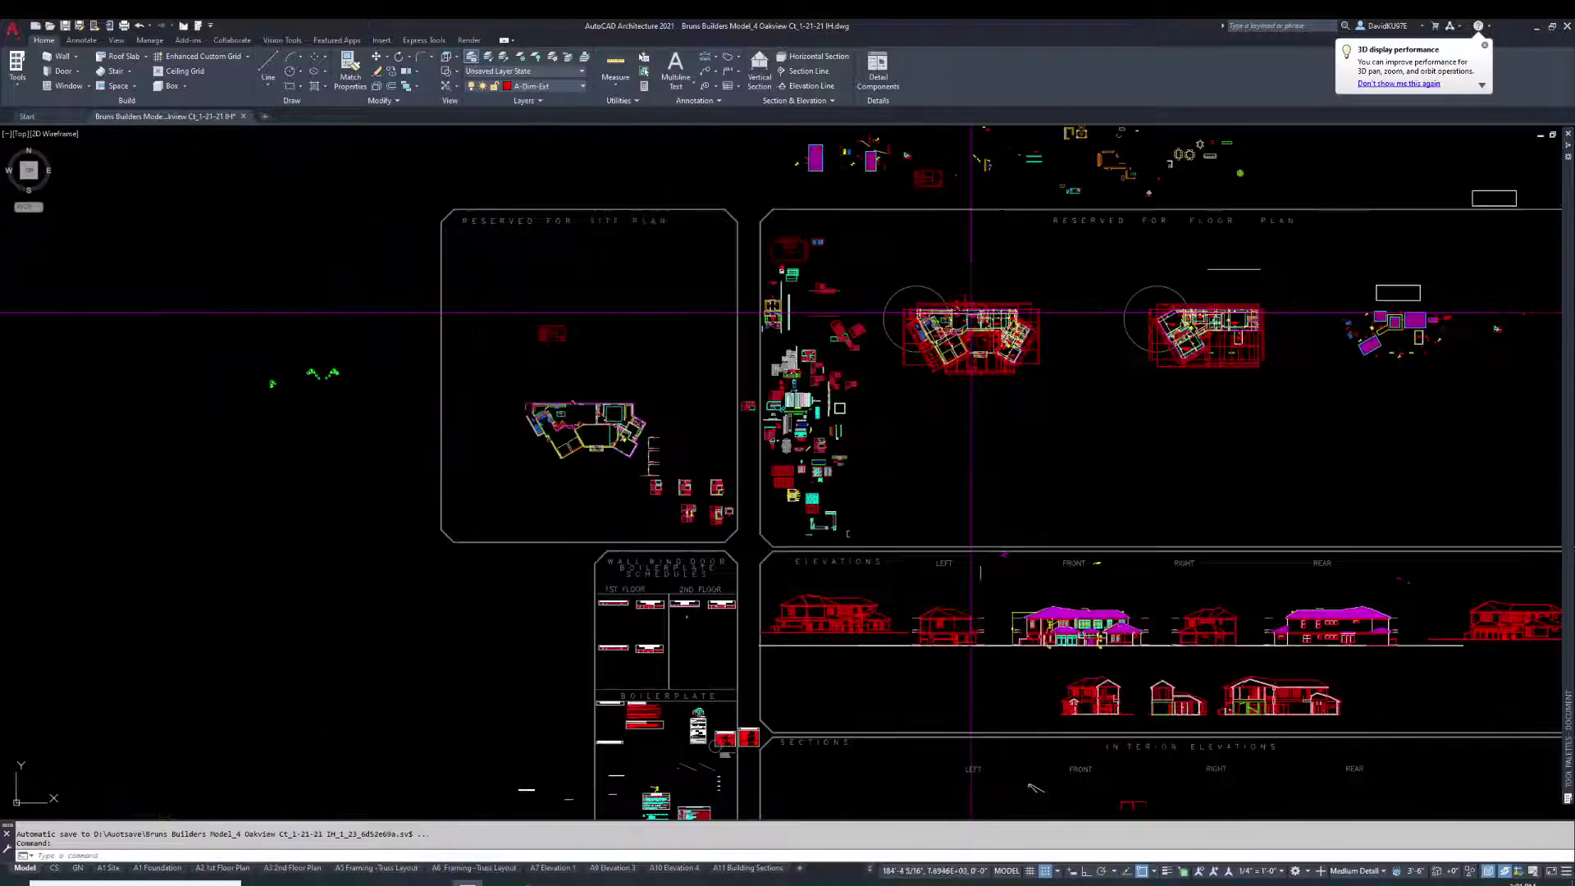
{"action": "scroll", "coordinate": [607, 611], "scroll_direction": "up", "scroll_amount": 6}
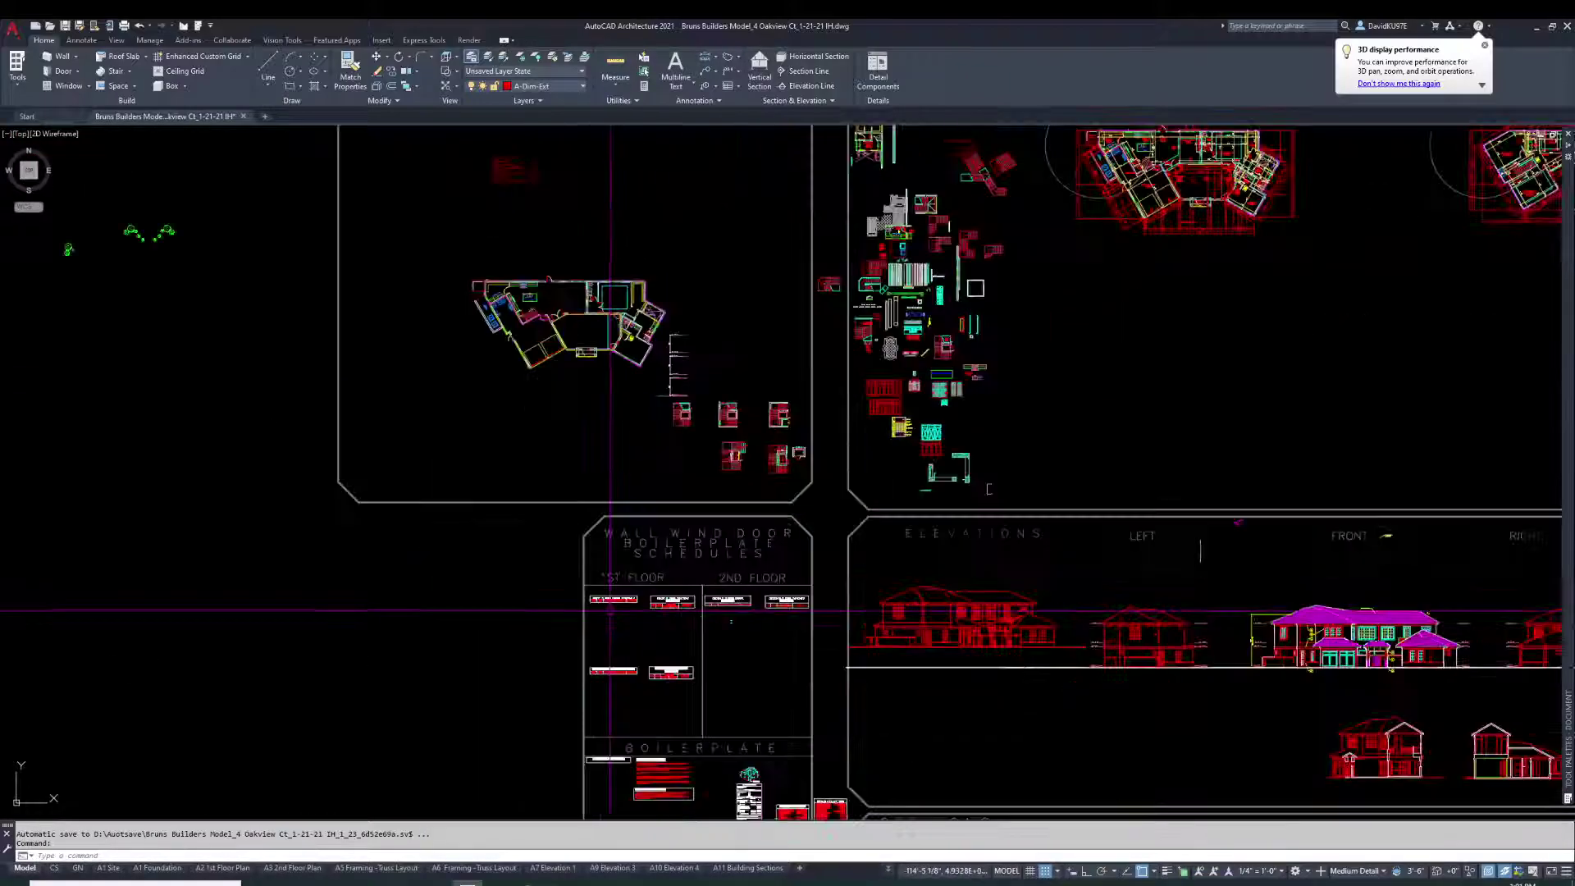
{"action": "scroll", "coordinate": [929, 638], "scroll_direction": "up", "scroll_amount": 8}
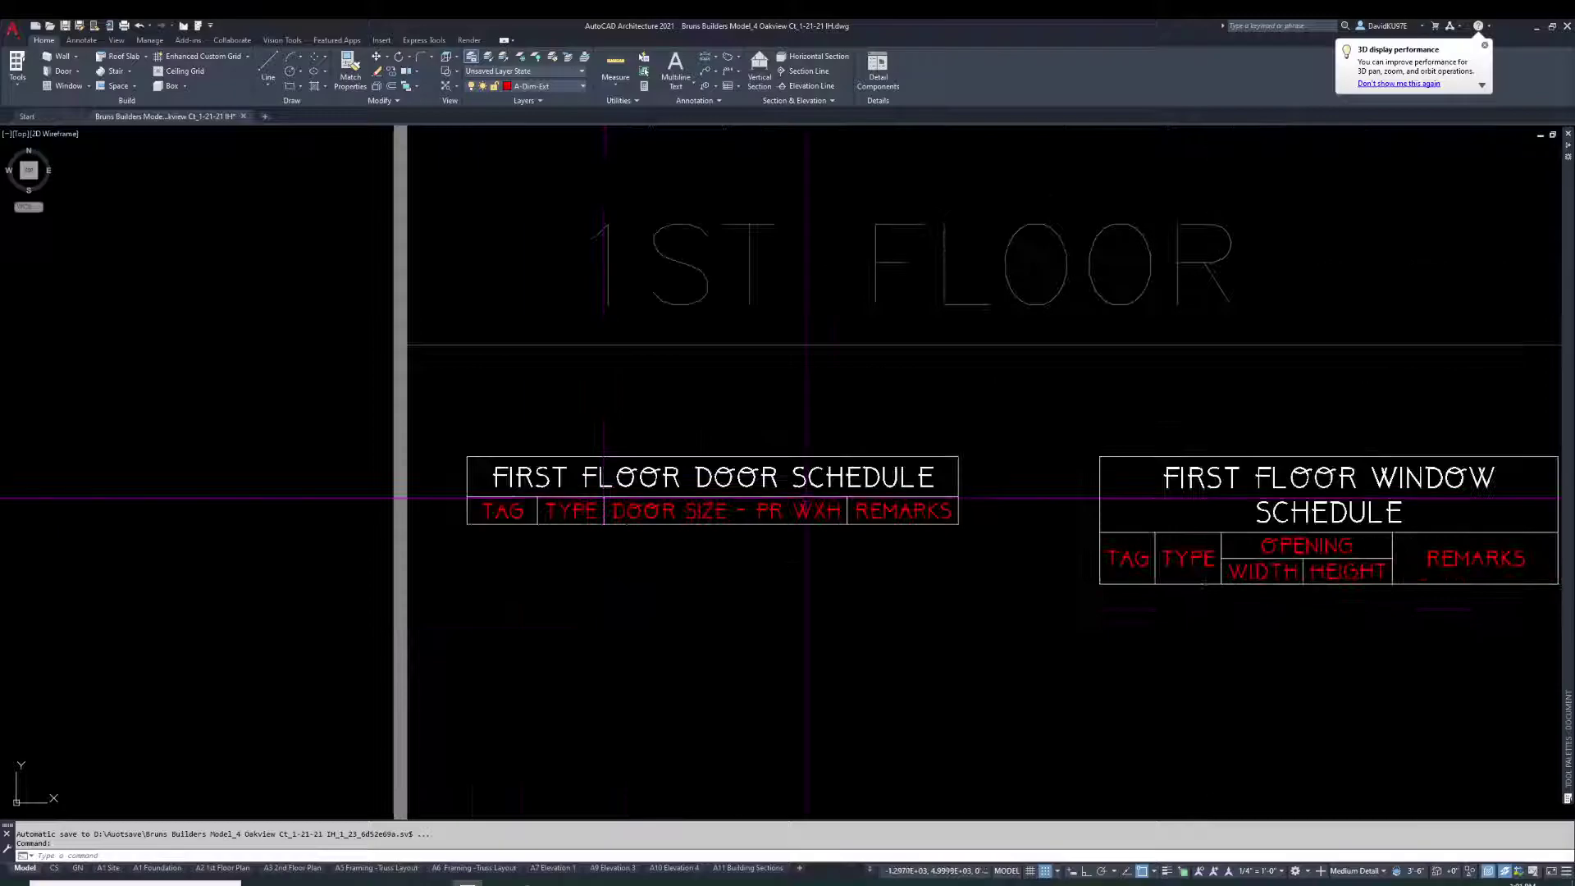
{"action": "left_click", "coordinate": [752, 513]}
{"action": "left_click", "coordinate": [724, 545]}
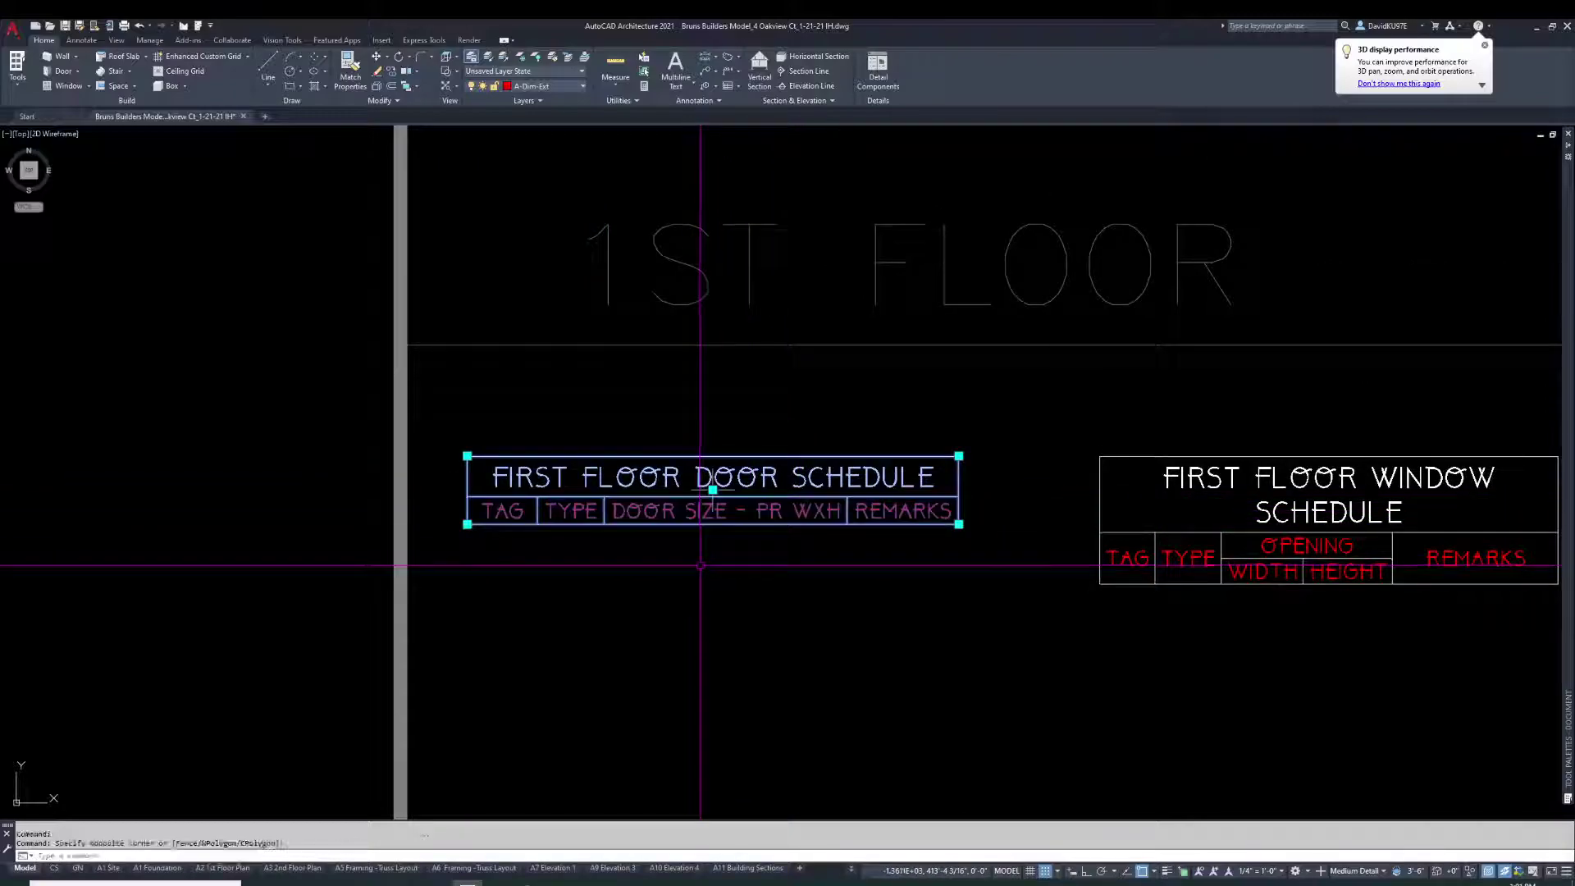
{"action": "right_click", "coordinate": [683, 493]}
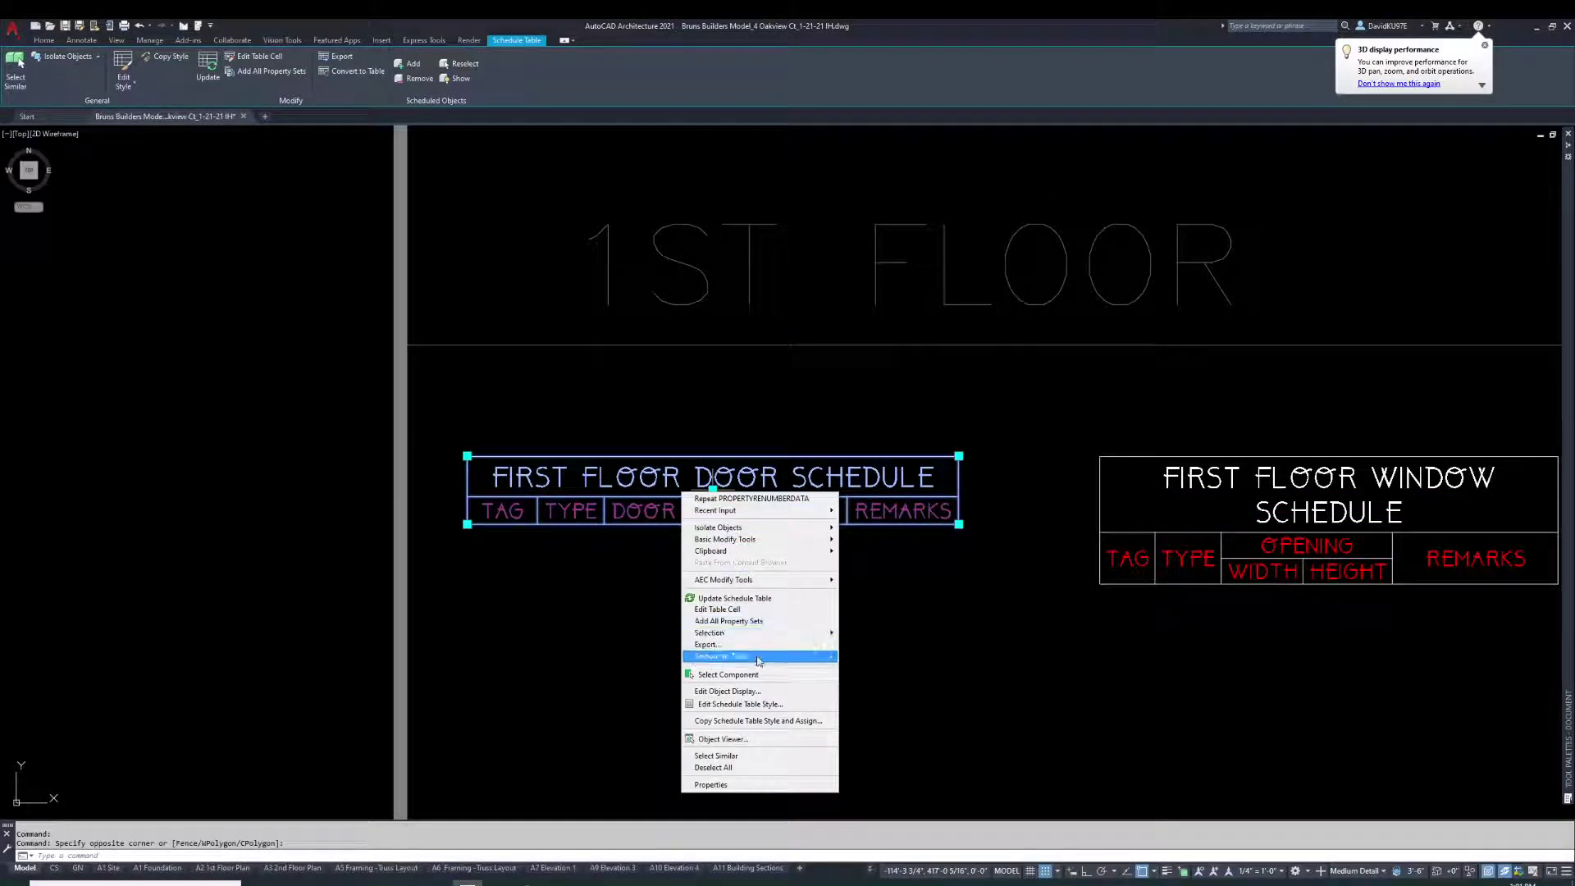
{"action": "mouse_move", "coordinate": [750, 637]}
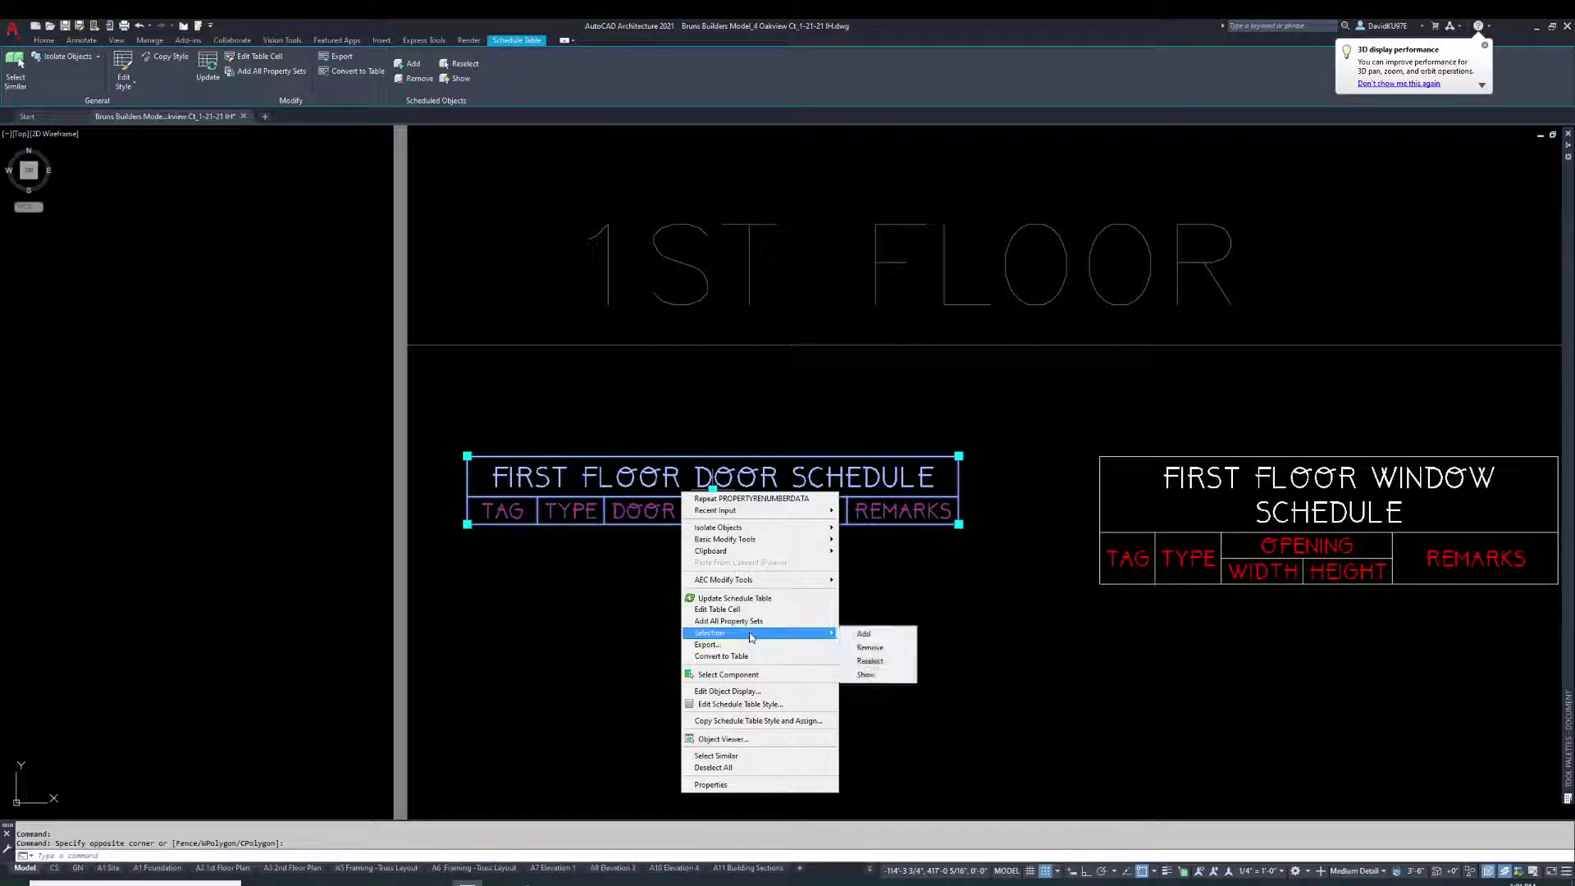
{"action": "left_click", "coordinate": [887, 640]}
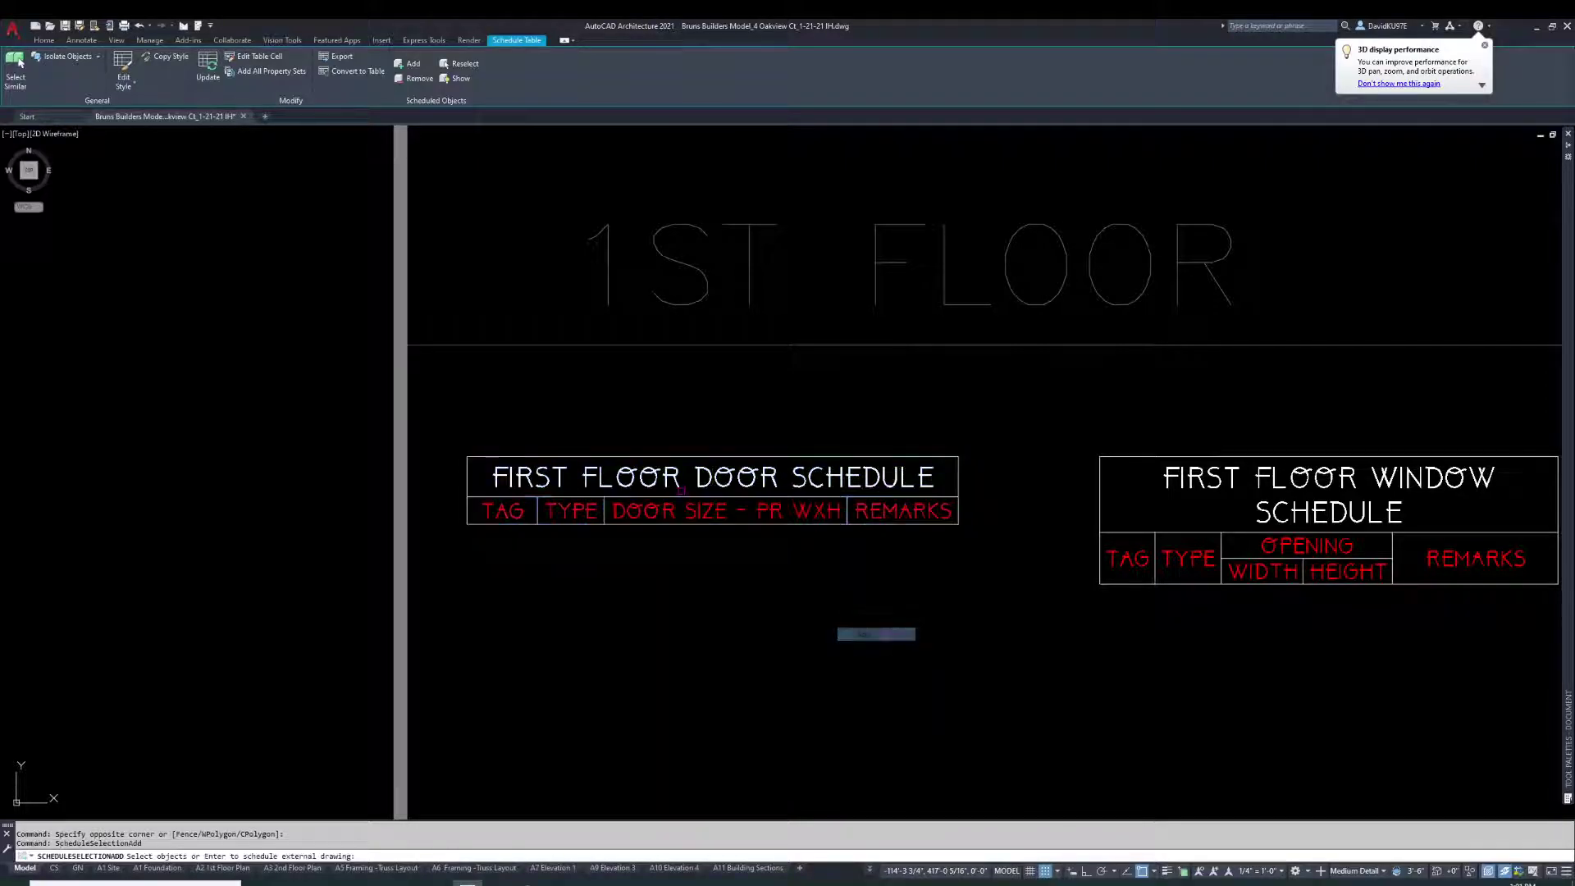
Window-select the first-floor plan to add its 20 doors to the schedule.
{"action": "scroll", "coordinate": [779, 558], "scroll_direction": "down", "scroll_amount": 10}
{"action": "scroll", "coordinate": [766, 488], "scroll_direction": "up", "scroll_amount": 6}
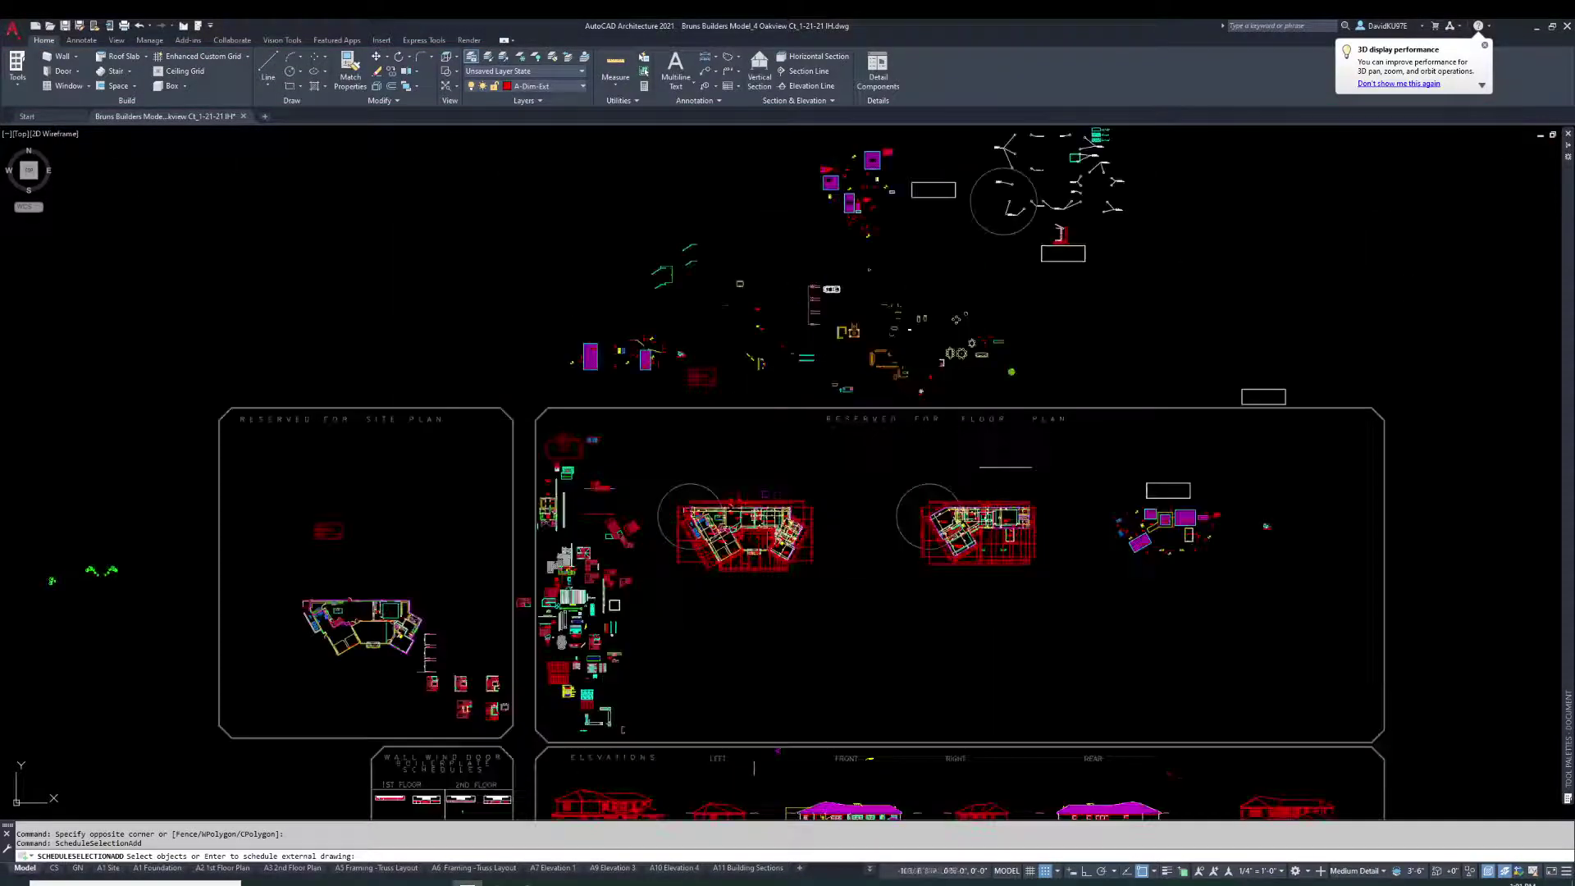
{"action": "left_click", "coordinate": [824, 480]}
{"action": "left_click", "coordinate": [675, 564]}
{"action": "key", "text": "Return"}
Zoom and pan to review the schedule listing doors 101–105.
{"action": "scroll", "coordinate": [728, 540], "scroll_direction": "up", "scroll_amount": 8}
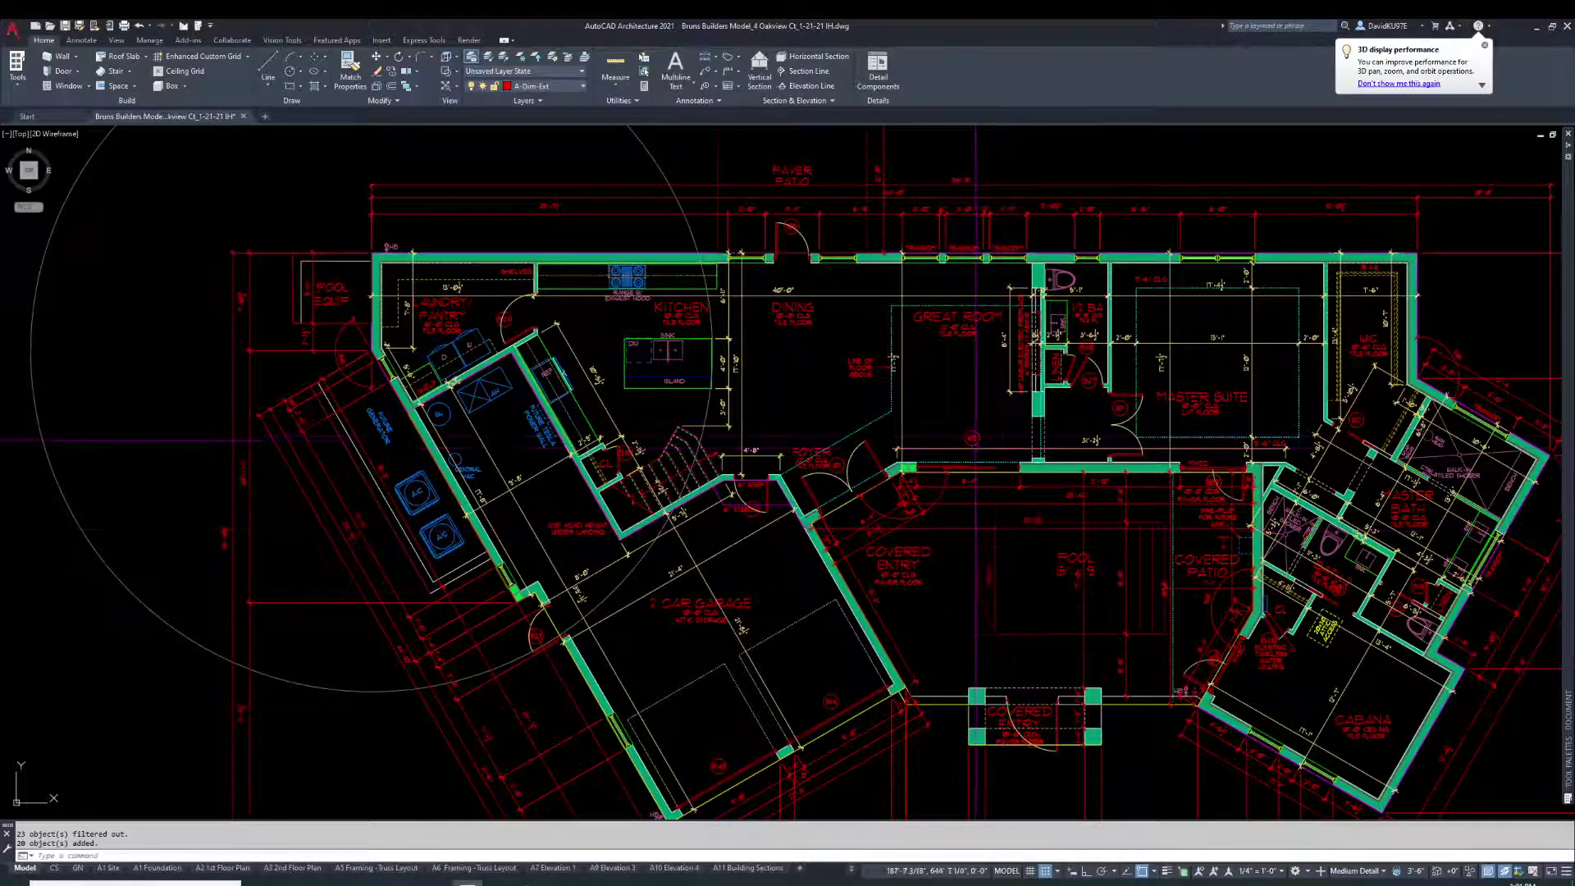
{"action": "scroll", "coordinate": [1002, 531], "scroll_direction": "down", "scroll_amount": 8}
{"action": "scroll", "coordinate": [761, 587], "scroll_direction": "up", "scroll_amount": 12}
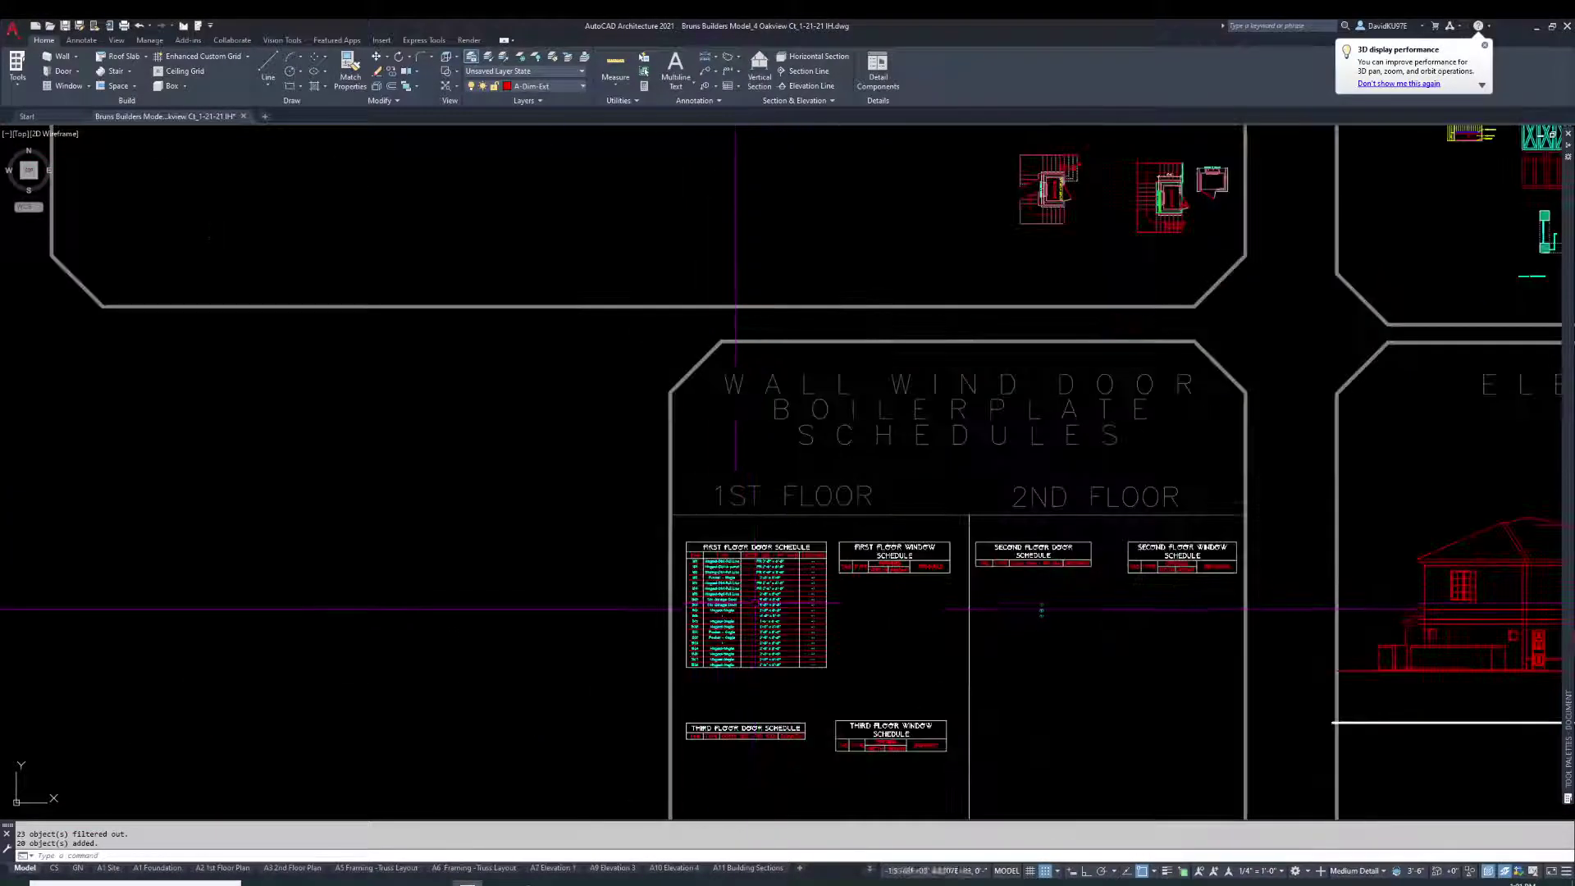
{"action": "scroll", "coordinate": [737, 655], "scroll_direction": "up", "scroll_amount": 4}
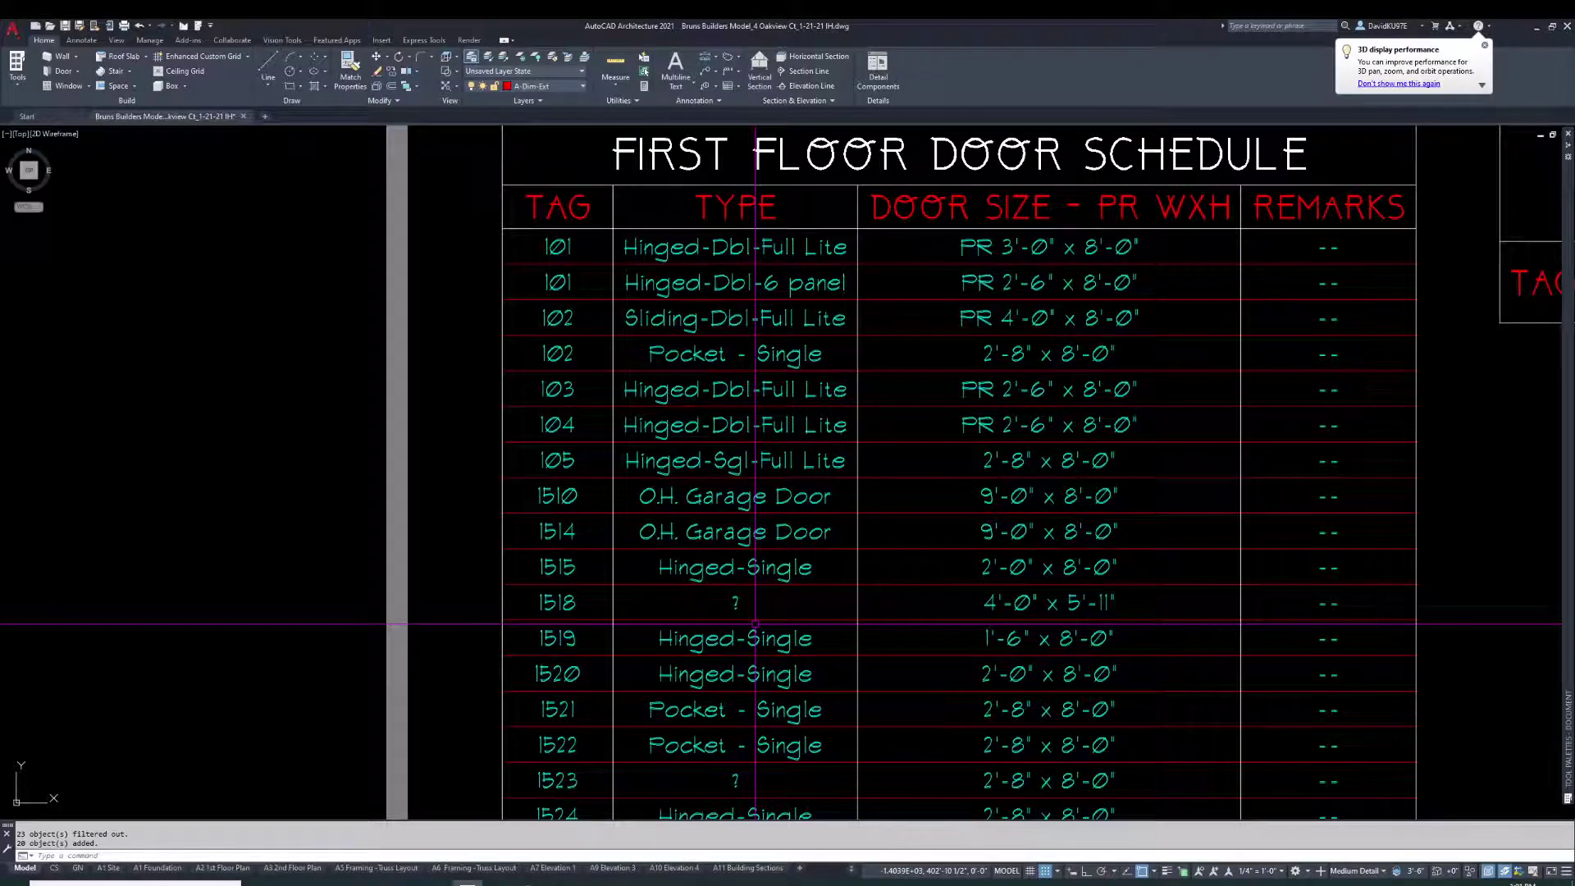
{"action": "scroll", "coordinate": [769, 416], "scroll_direction": "down", "scroll_amount": 2}
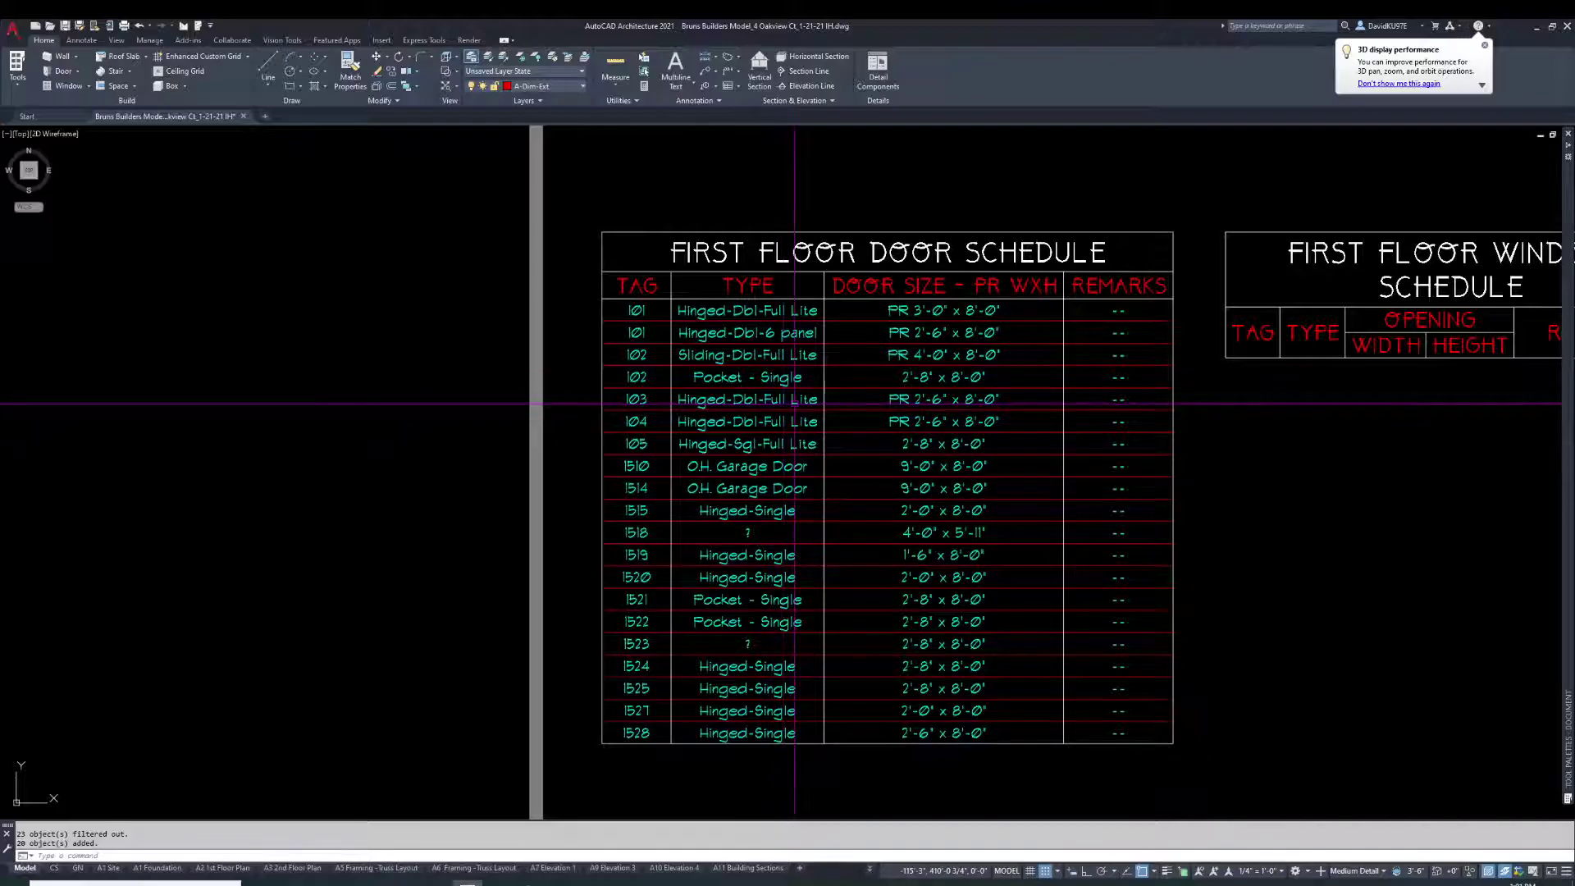
{"action": "scroll", "coordinate": [808, 444], "scroll_direction": "down", "scroll_amount": 4}
{"action": "middle_click_drag", "start_coordinate": [869, 444], "coordinate": [804, 479]}
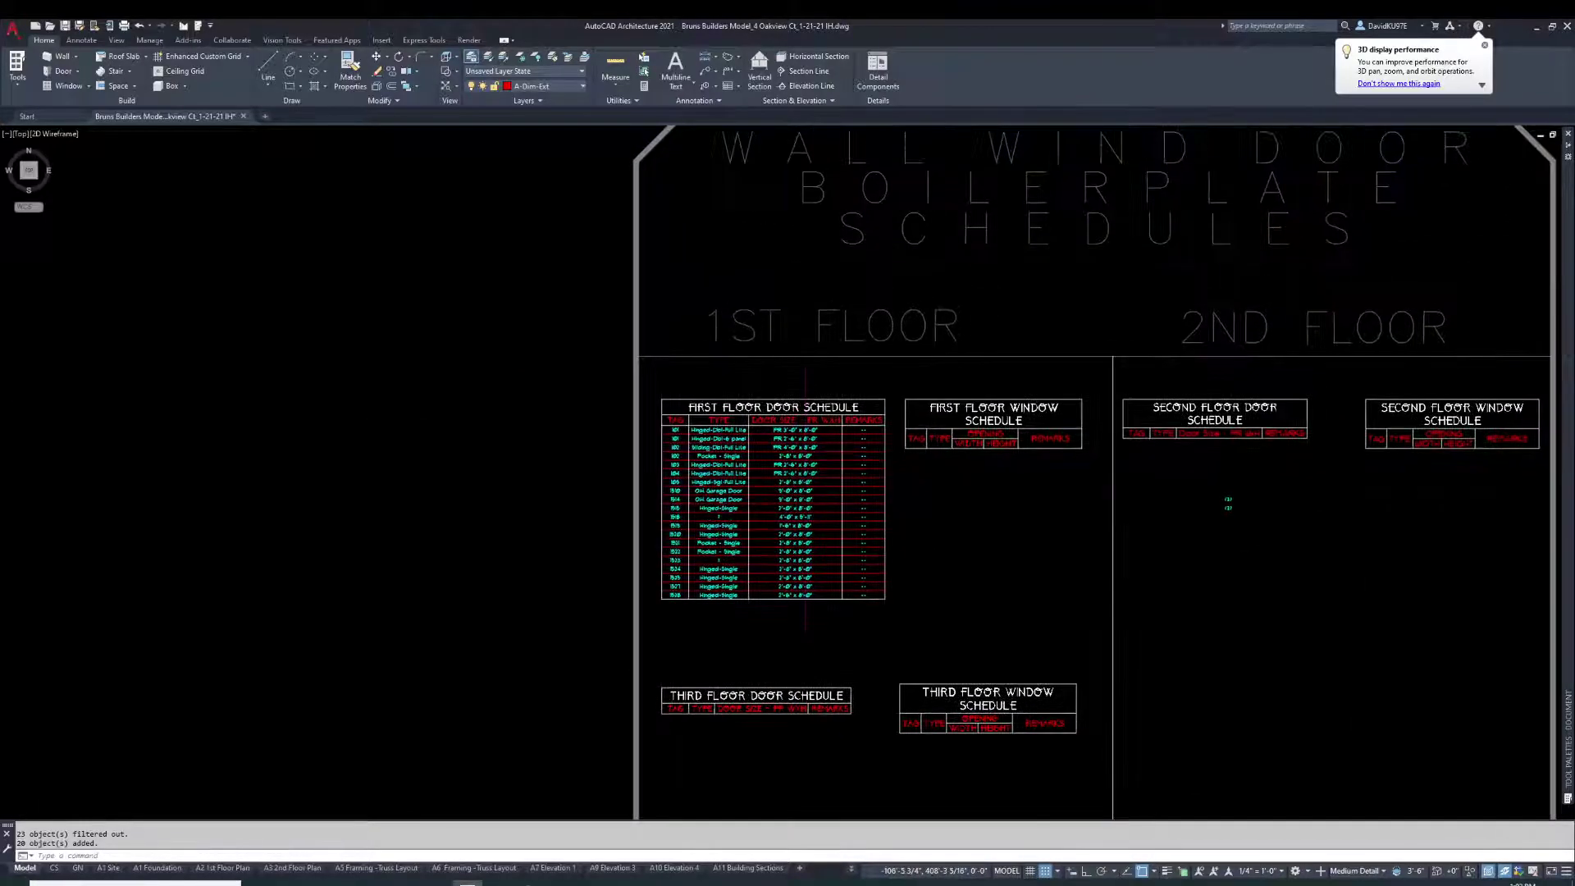
Undo the last several operations with U, then apply the Construction layer state.
{"action": "type", "text": "u"}
{"action": "key", "text": "Return"}
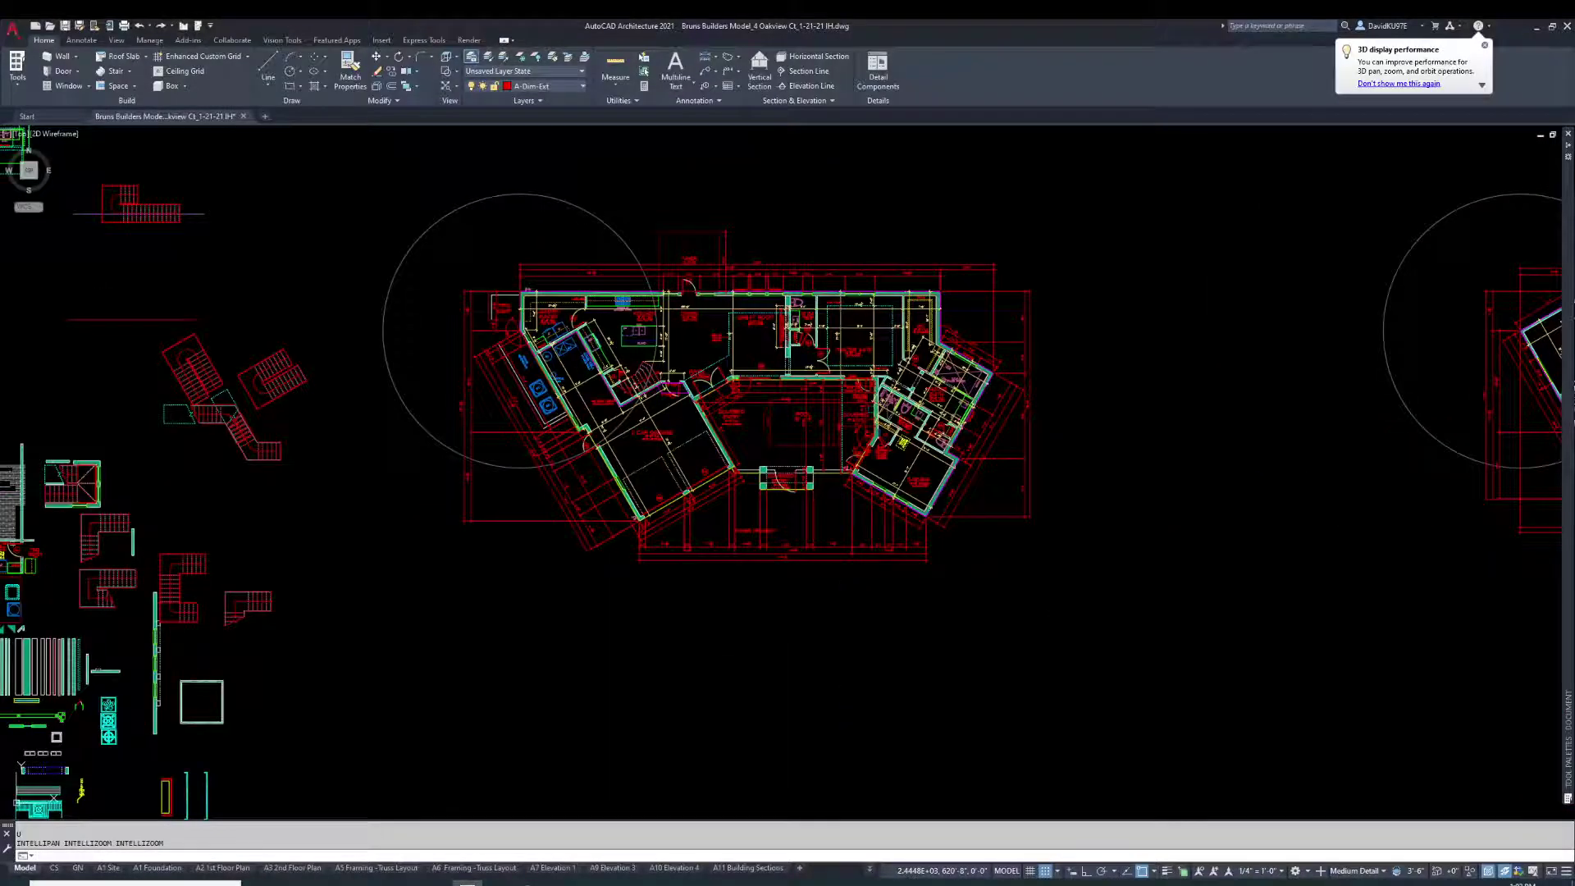
{"action": "key", "text": "Return"}
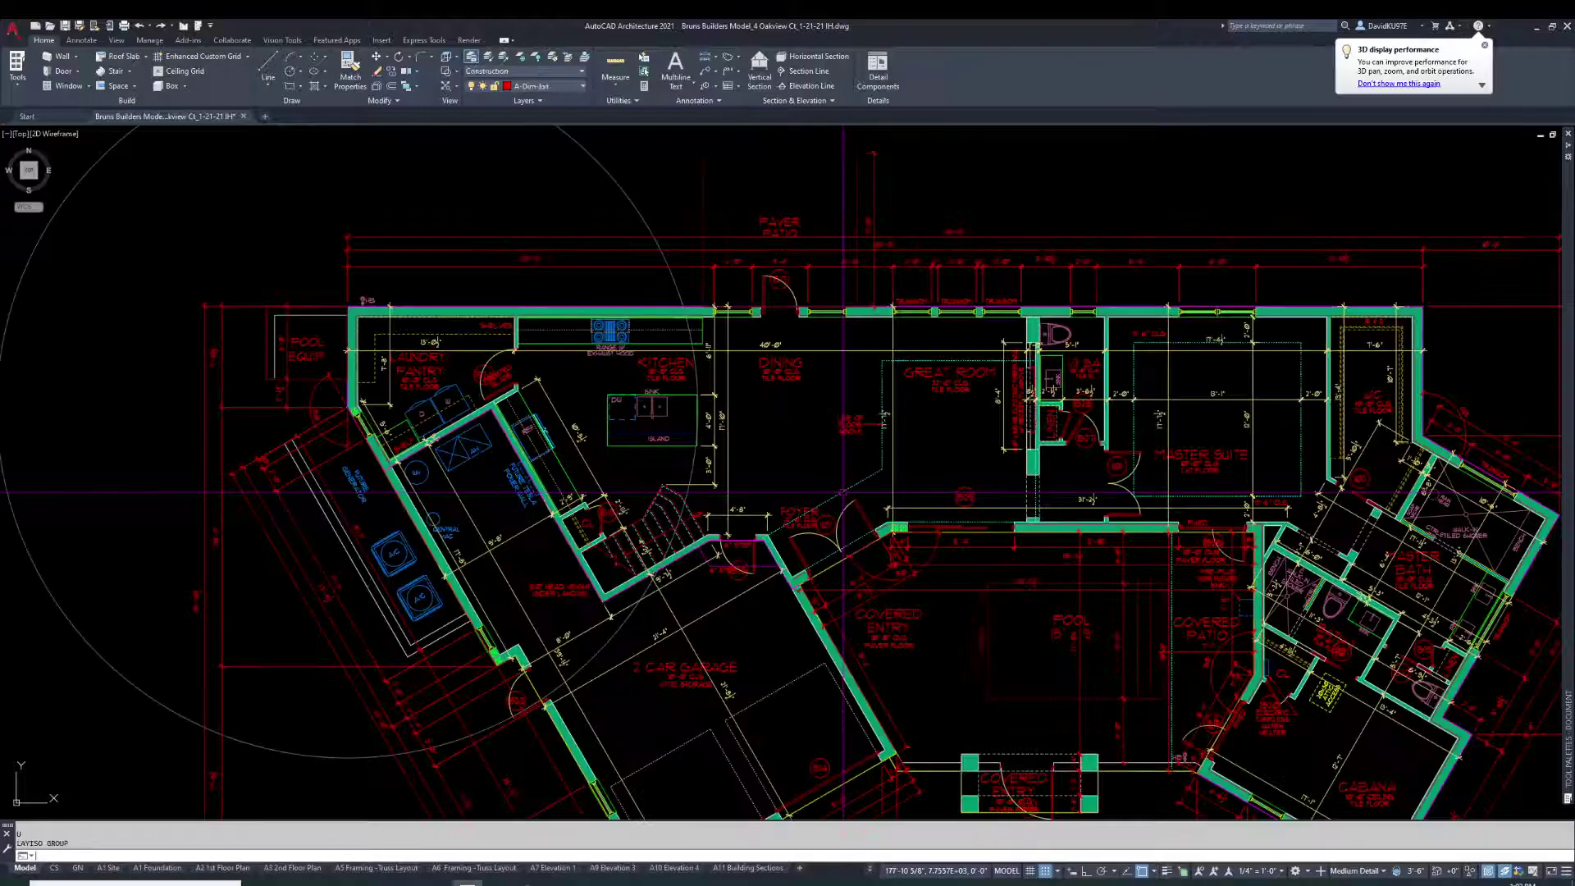
{"action": "key", "text": "Return"}
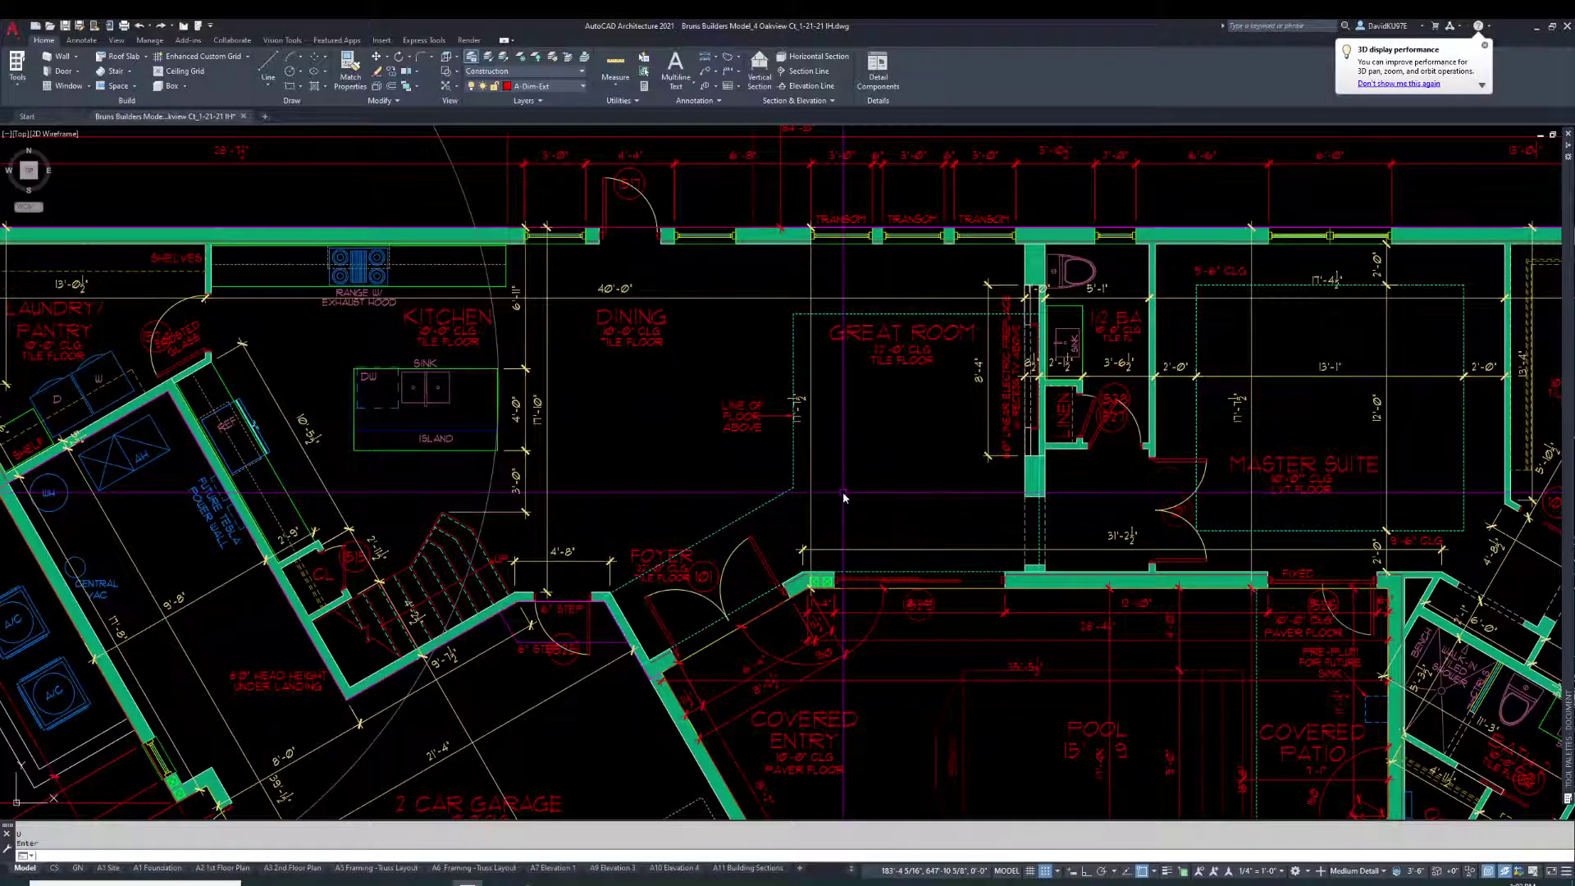
{"action": "key", "text": "Return"}
{"action": "key", "text": "Return"}
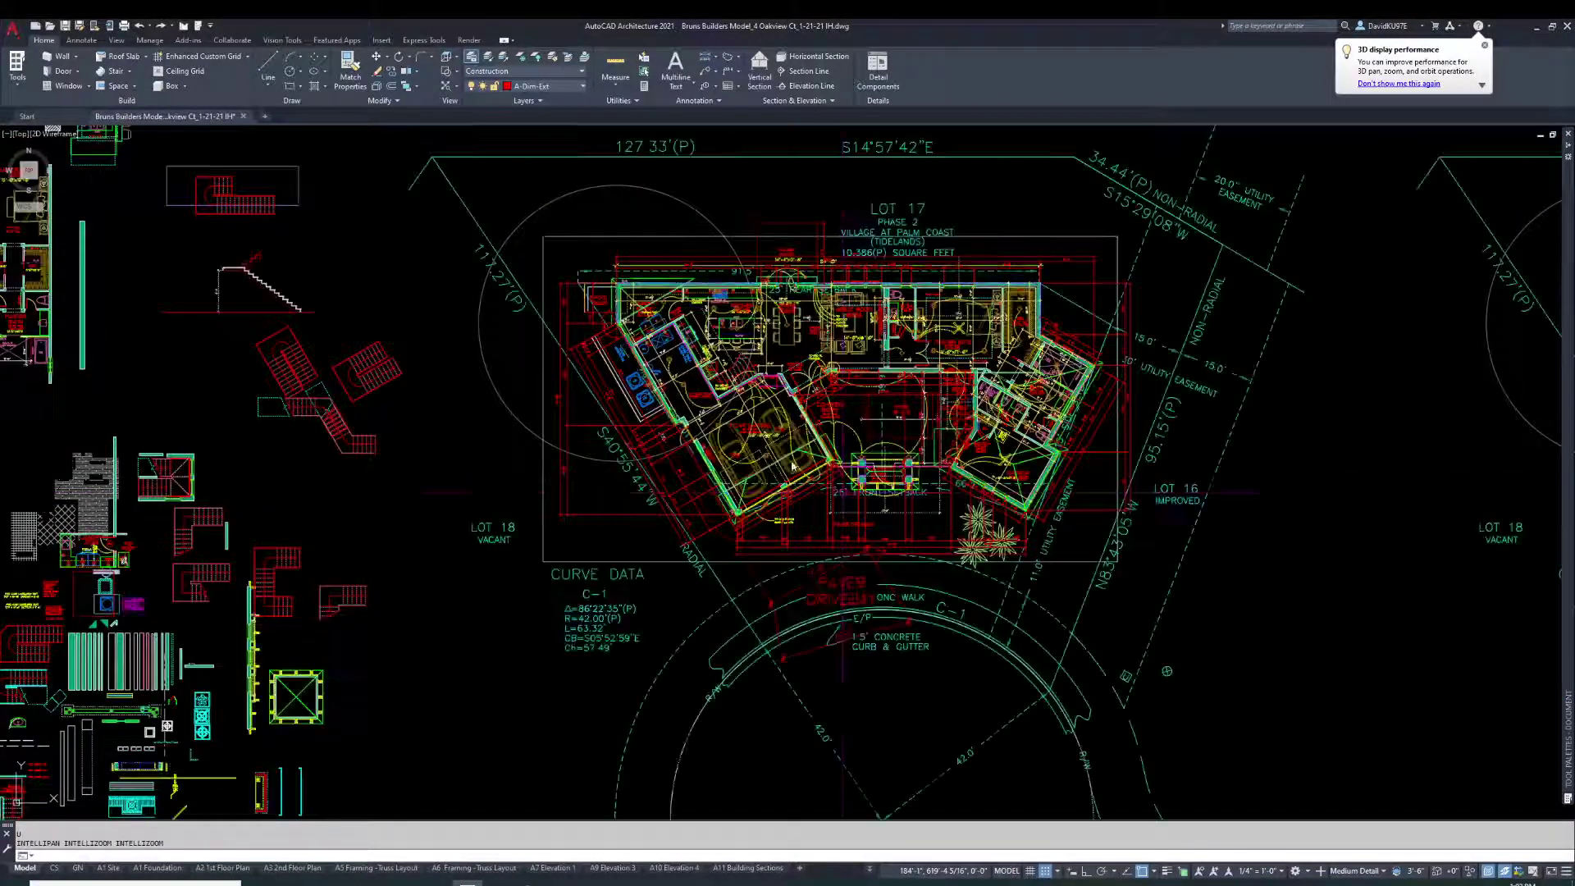
{"action": "left_click", "coordinate": [564, 72]}
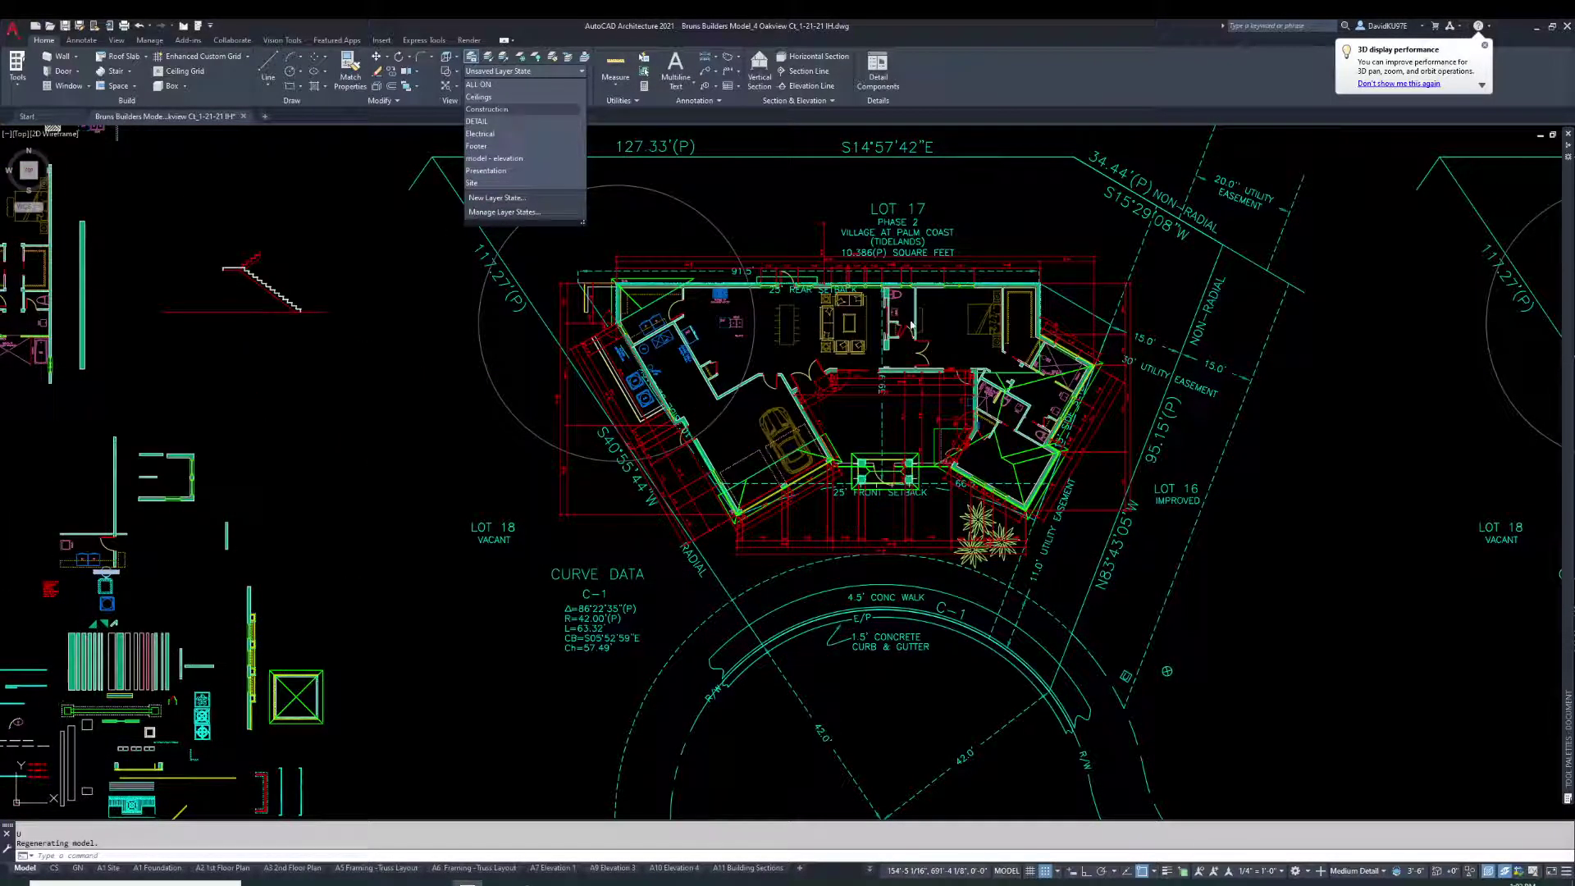
{"action": "key", "text": "Return"}
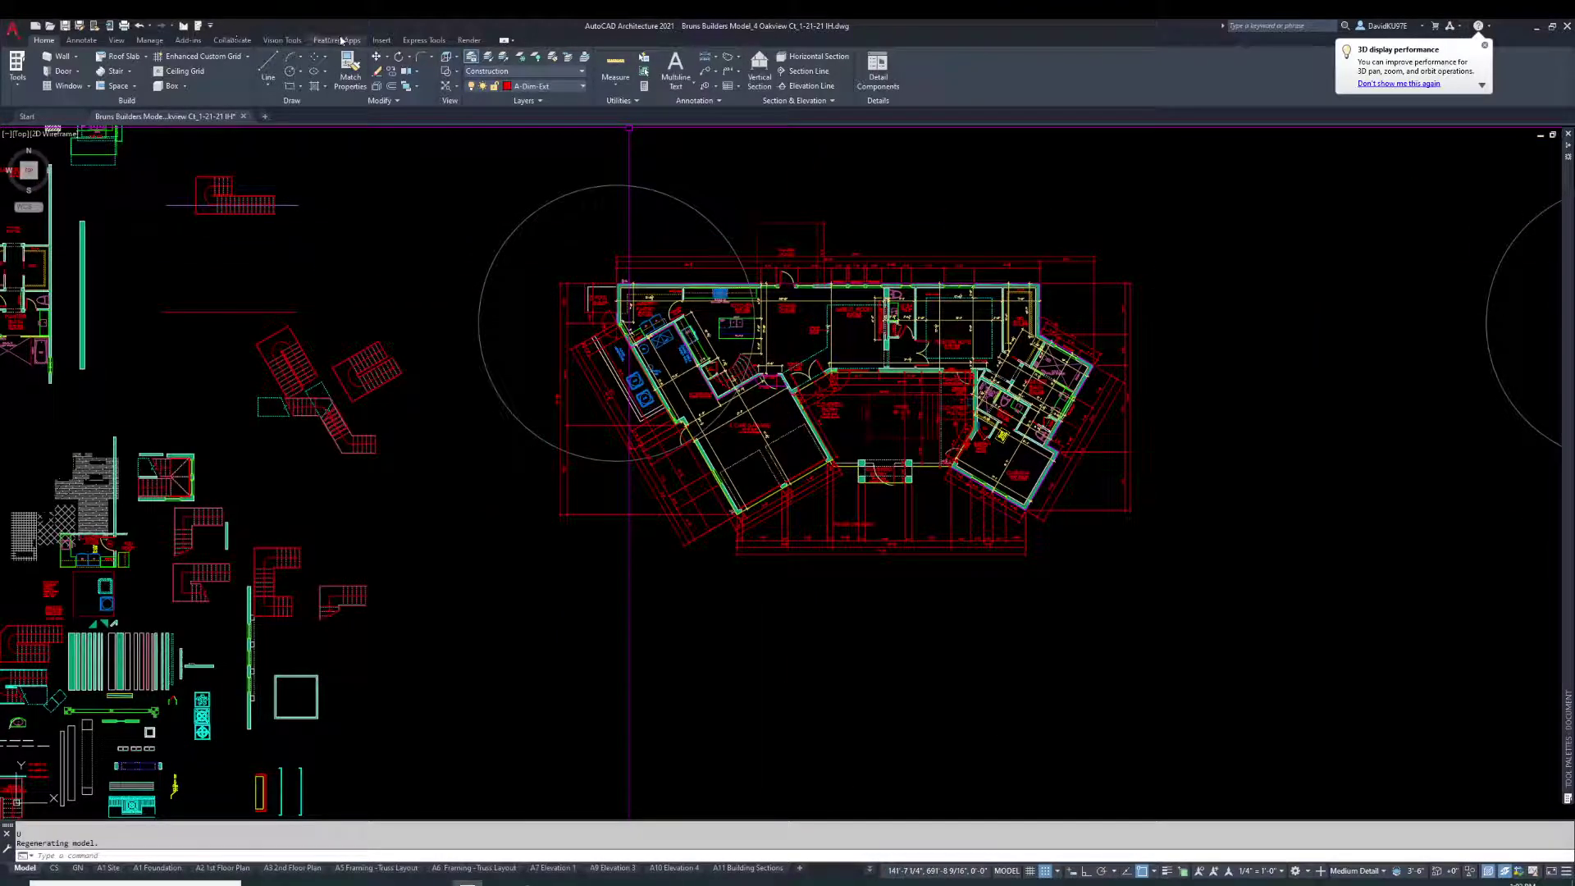
Start the standard Door Tag tool from the Annotate ribbon's door tag list.
{"action": "left_click", "coordinate": [422, 40]}
{"action": "left_click", "coordinate": [376, 41]}
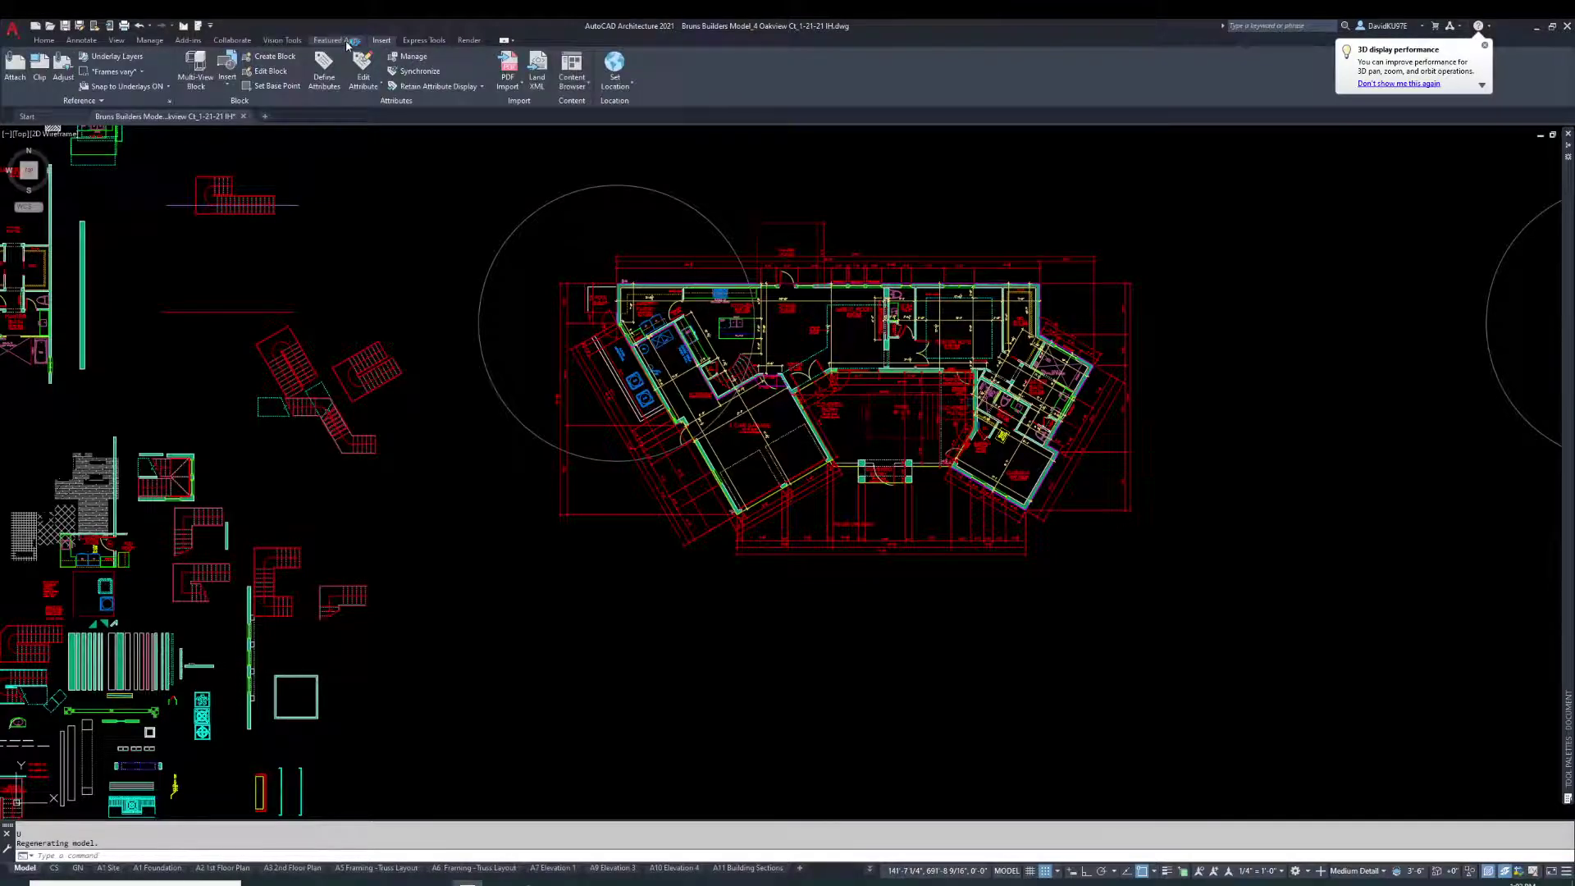
{"action": "left_click", "coordinate": [336, 40]}
{"action": "left_click", "coordinate": [87, 41]}
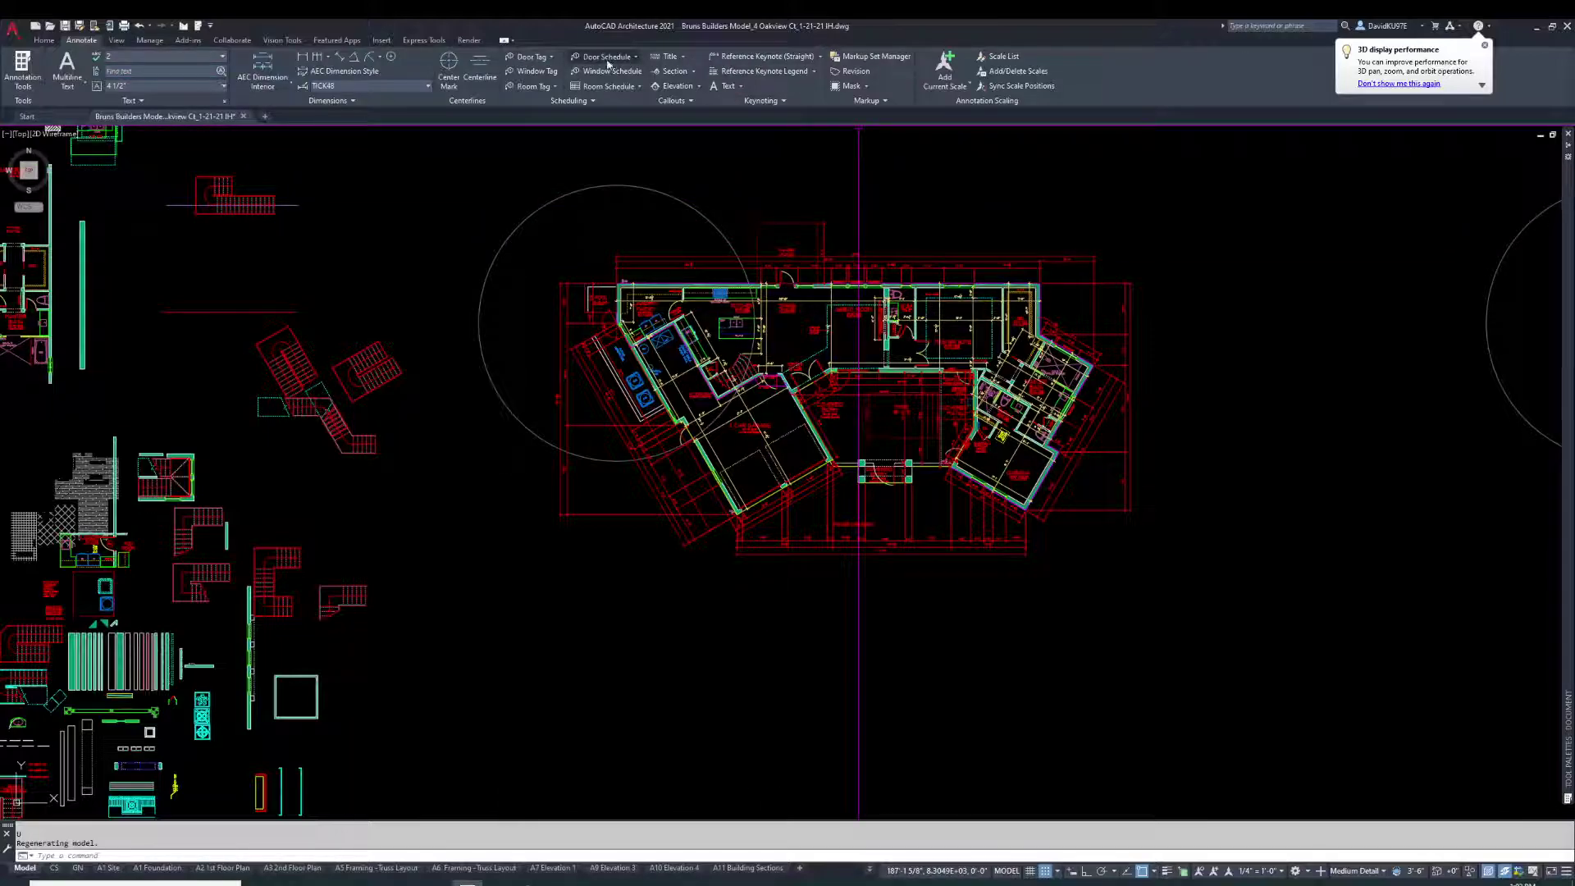
{"action": "left_click", "coordinate": [538, 58]}
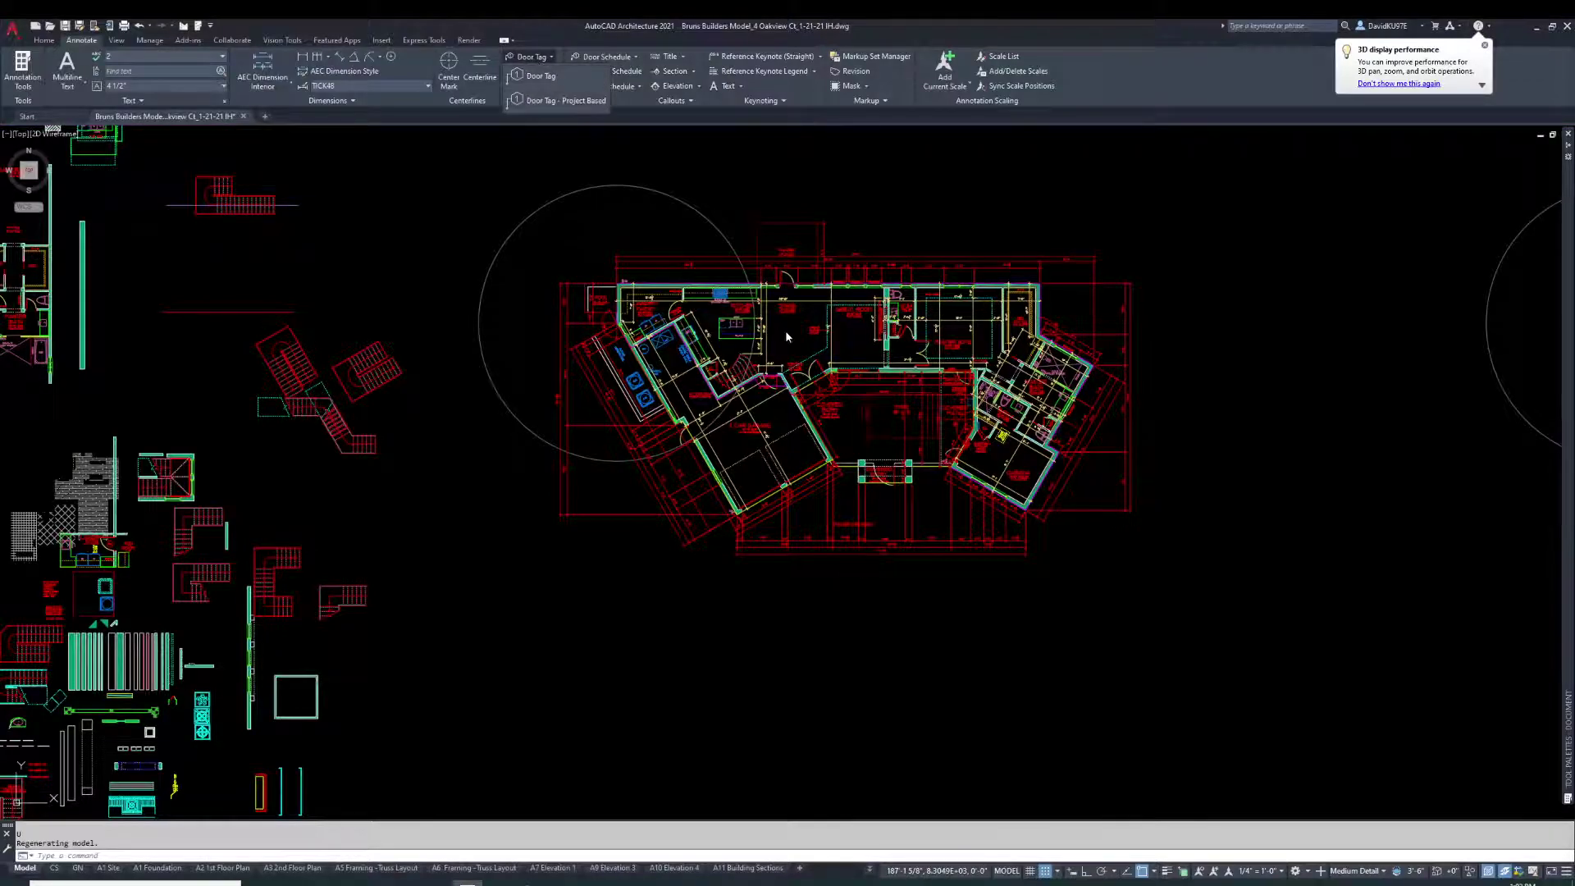
{"action": "left_click", "coordinate": [534, 76]}
Tag the foyer door beside it and set its number to 101.
{"action": "scroll", "coordinate": [805, 376], "scroll_direction": "up", "scroll_amount": 4}
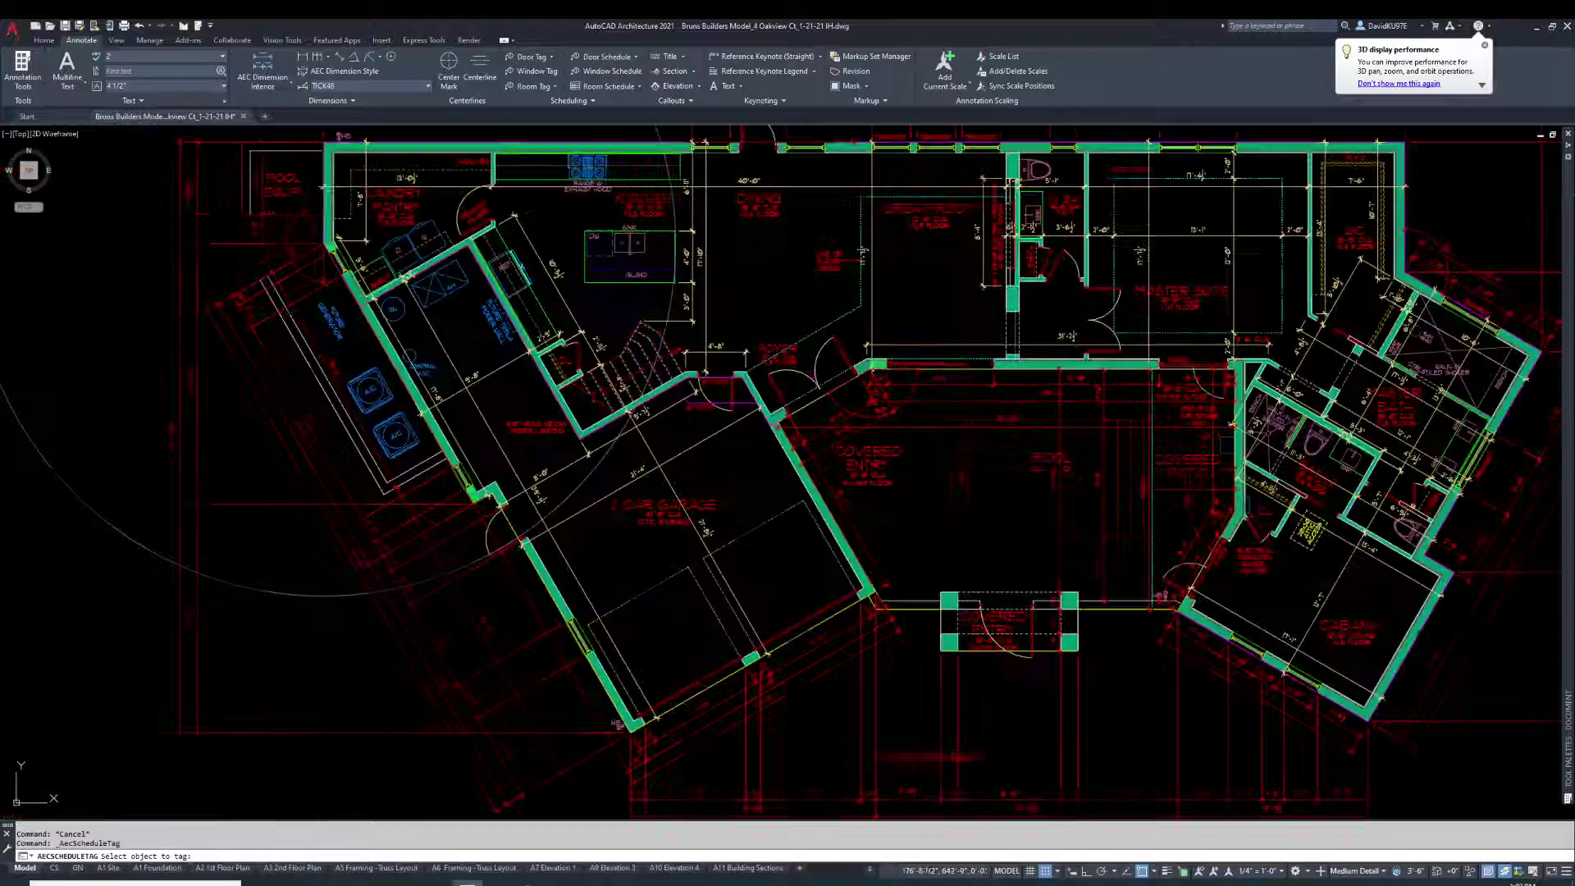
{"action": "scroll", "coordinate": [853, 365], "scroll_direction": "up", "scroll_amount": 6}
{"action": "left_click", "coordinate": [767, 361]}
{"action": "left_click", "coordinate": [727, 344]}
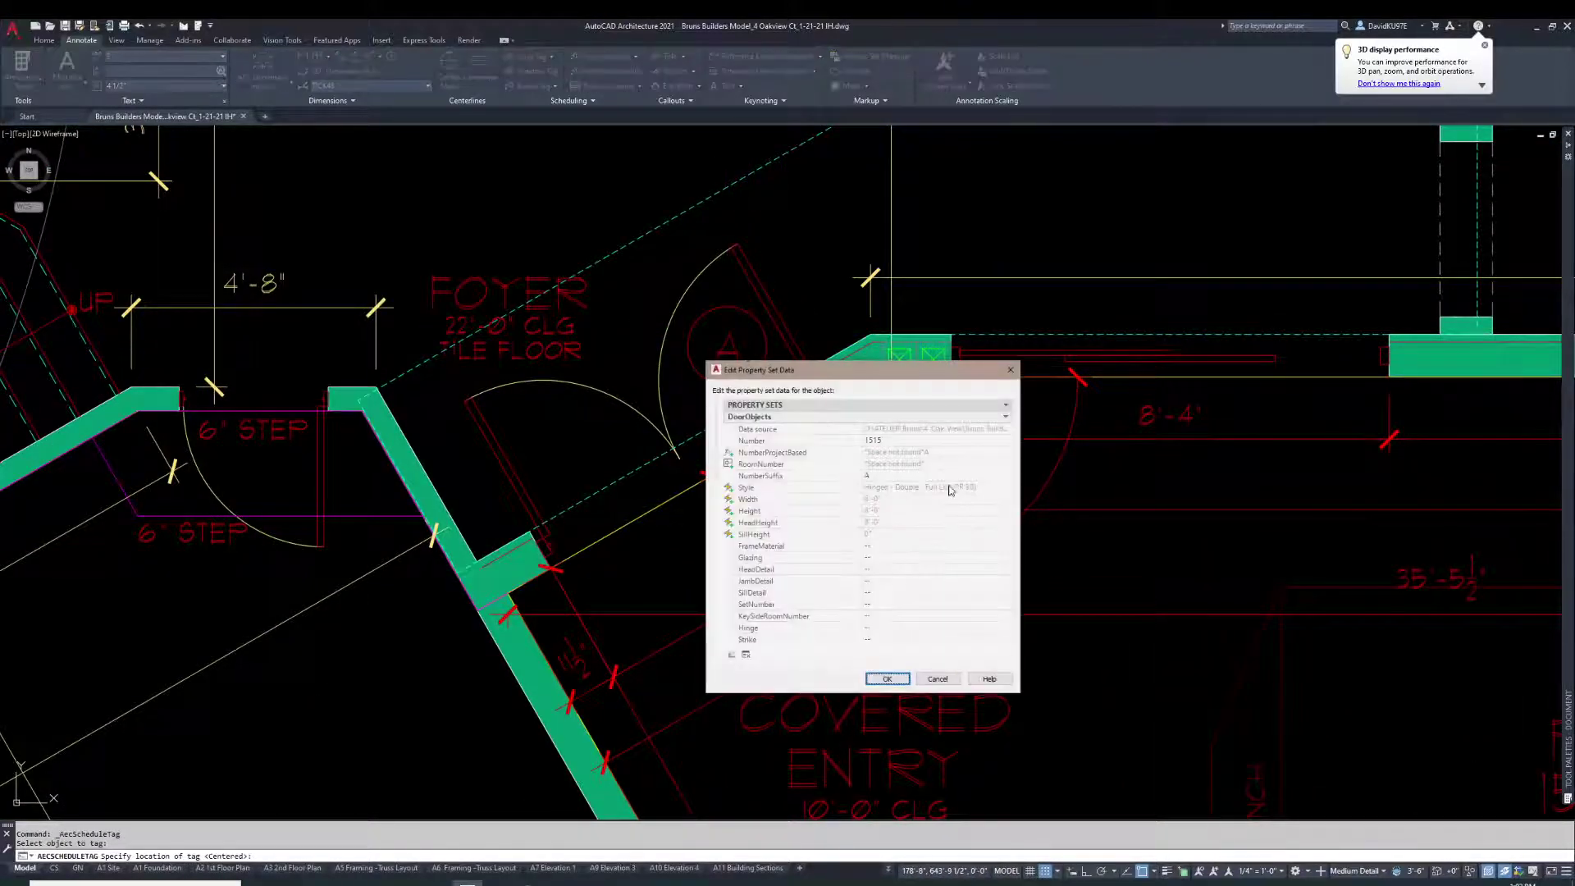
{"action": "left_click", "coordinate": [889, 441]}
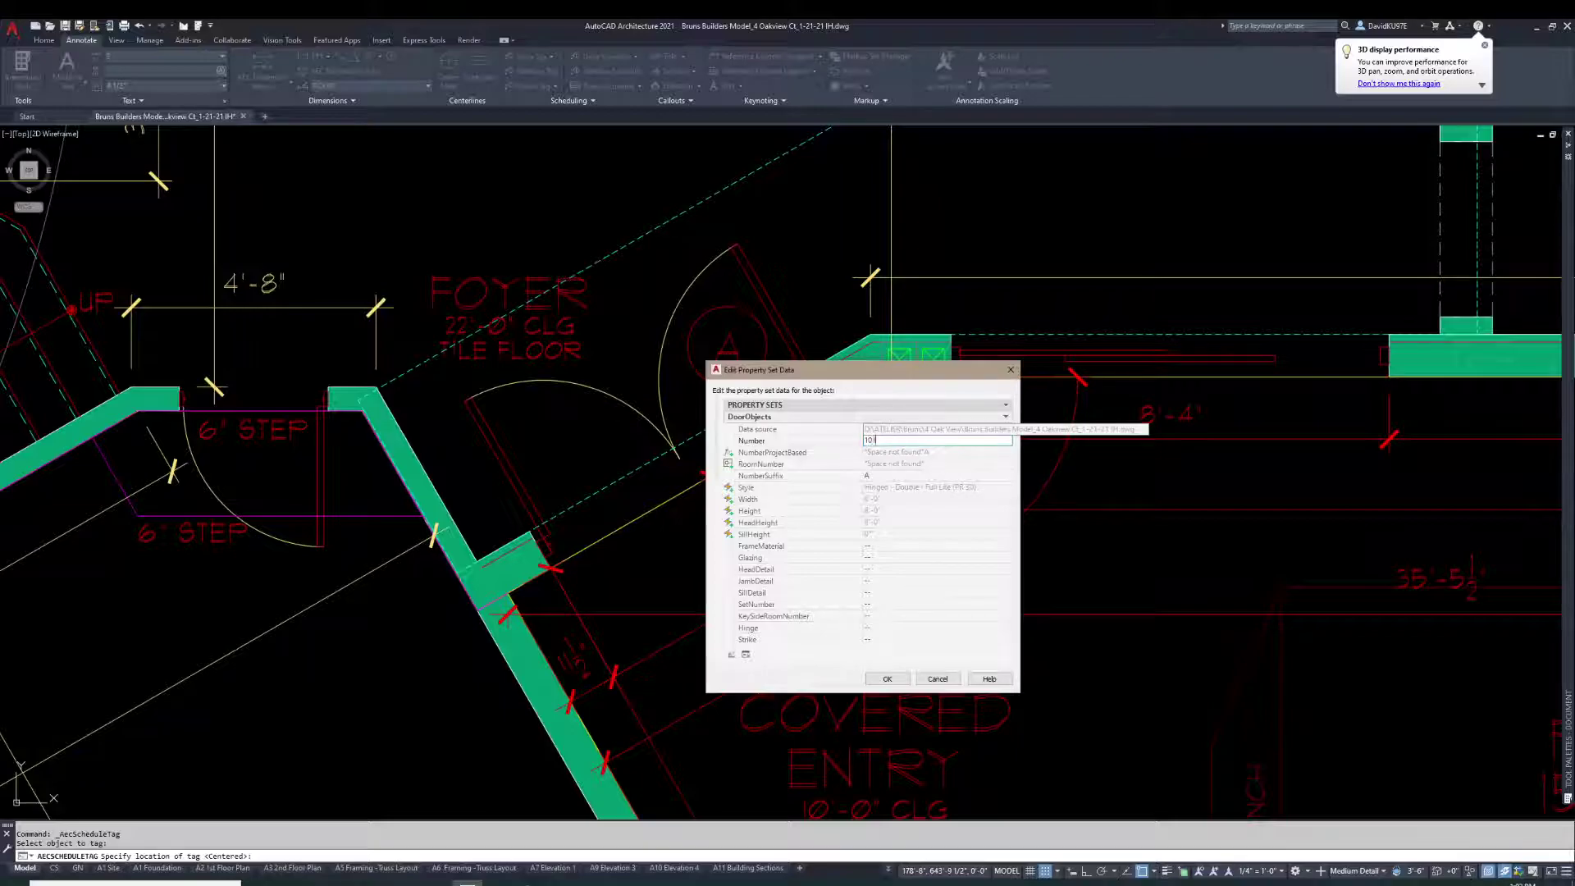
{"action": "left_click", "coordinate": [888, 678]}
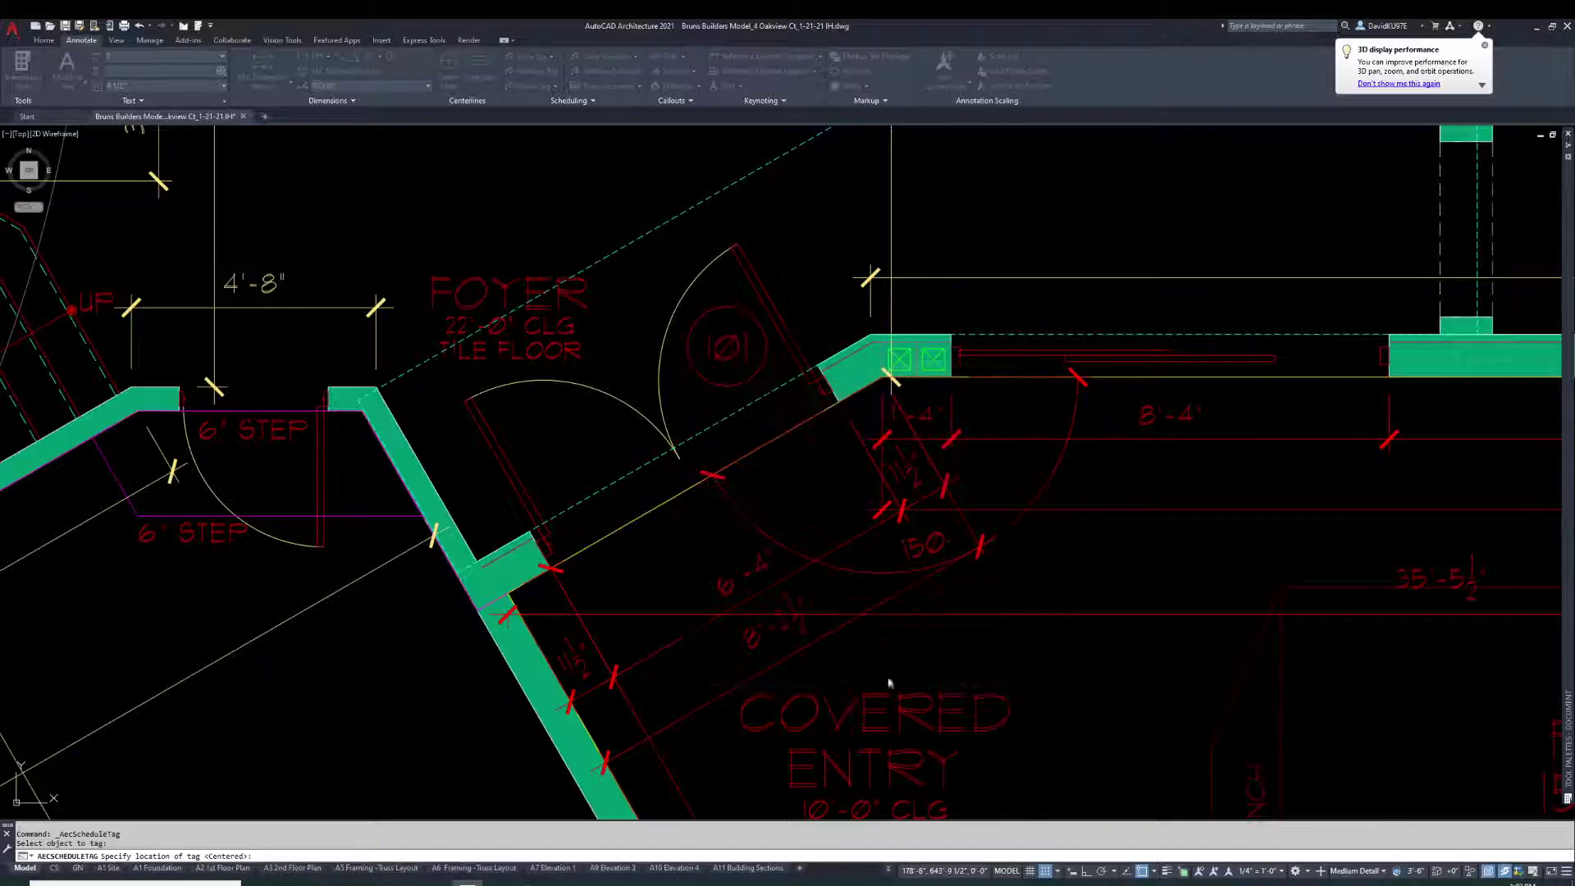
Tag the linen closet and master suite doors at centered locations, then end tagging.
{"action": "scroll", "coordinate": [779, 445], "scroll_direction": "down", "scroll_amount": 5}
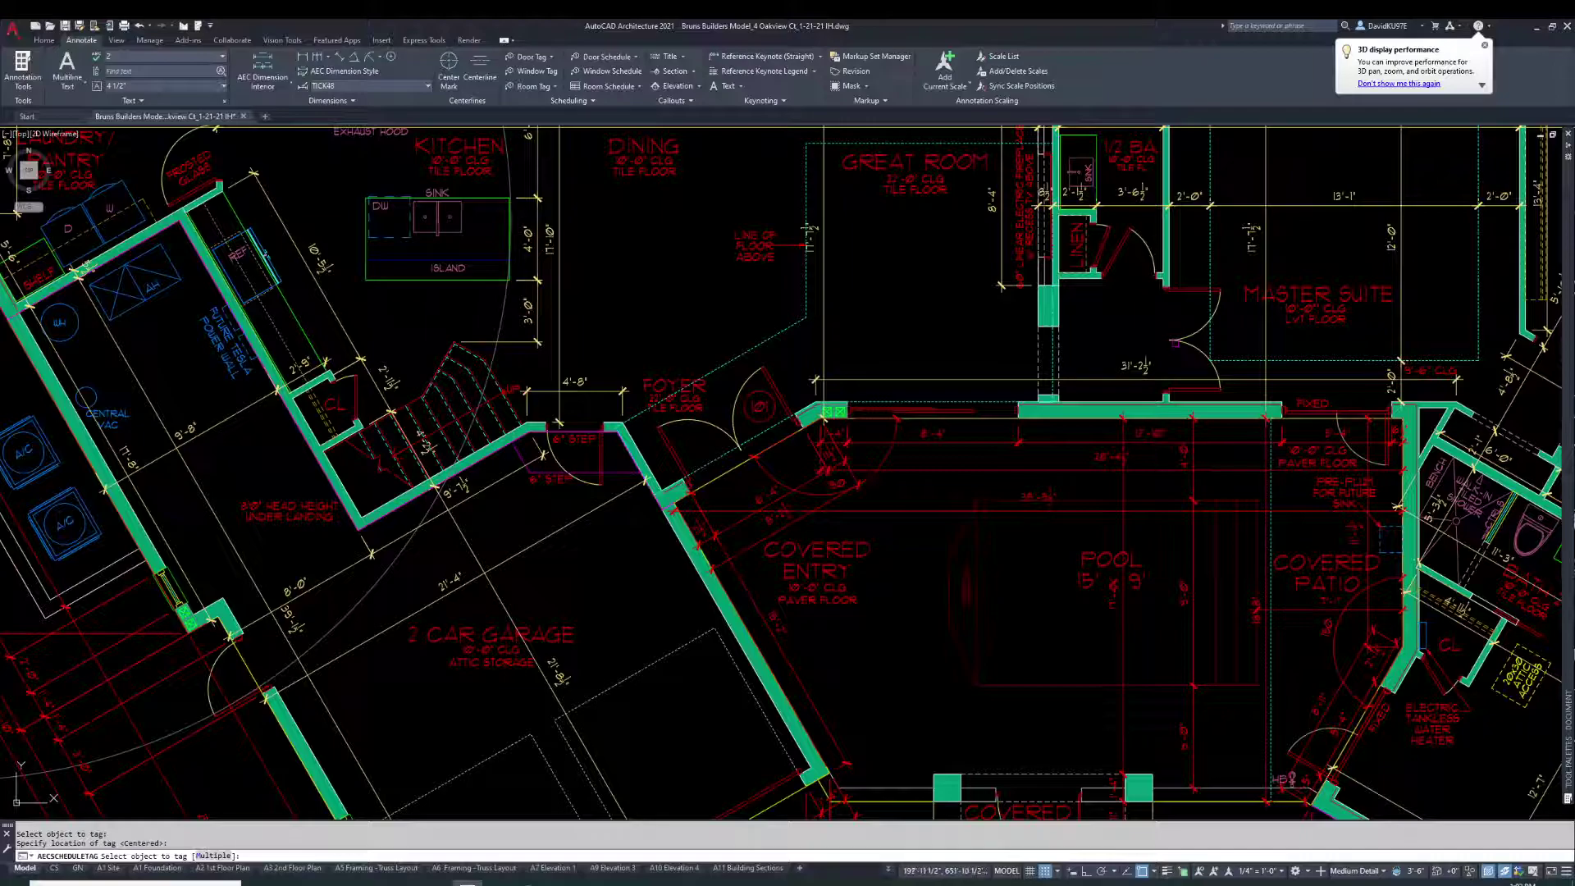
{"action": "left_click", "coordinate": [1092, 341]}
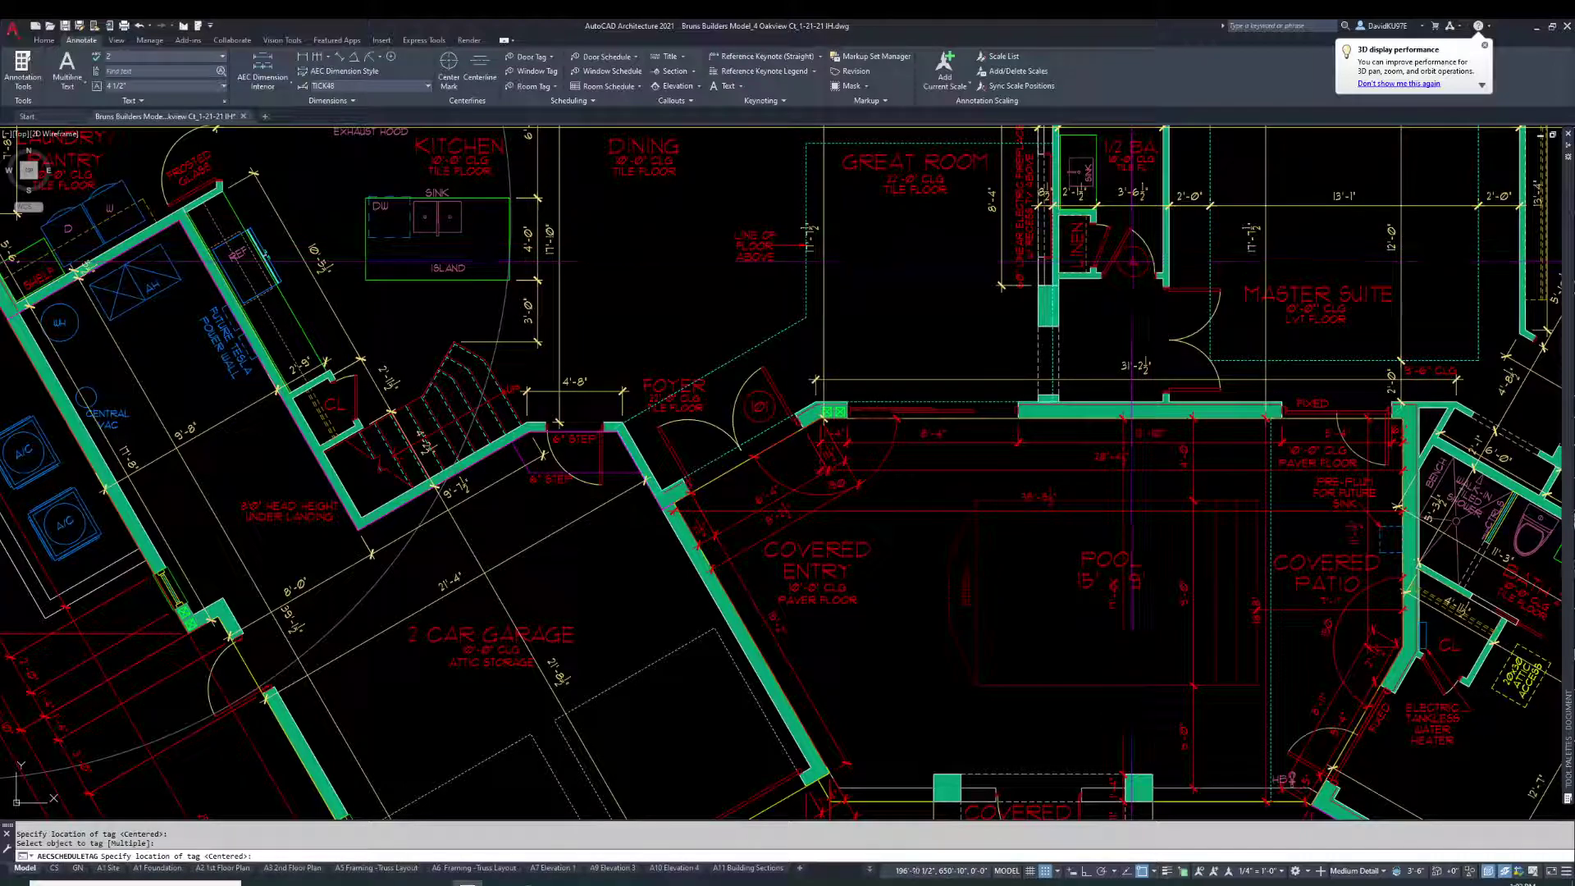
{"action": "key", "text": "Return"}
{"action": "left_click", "coordinate": [887, 441]}
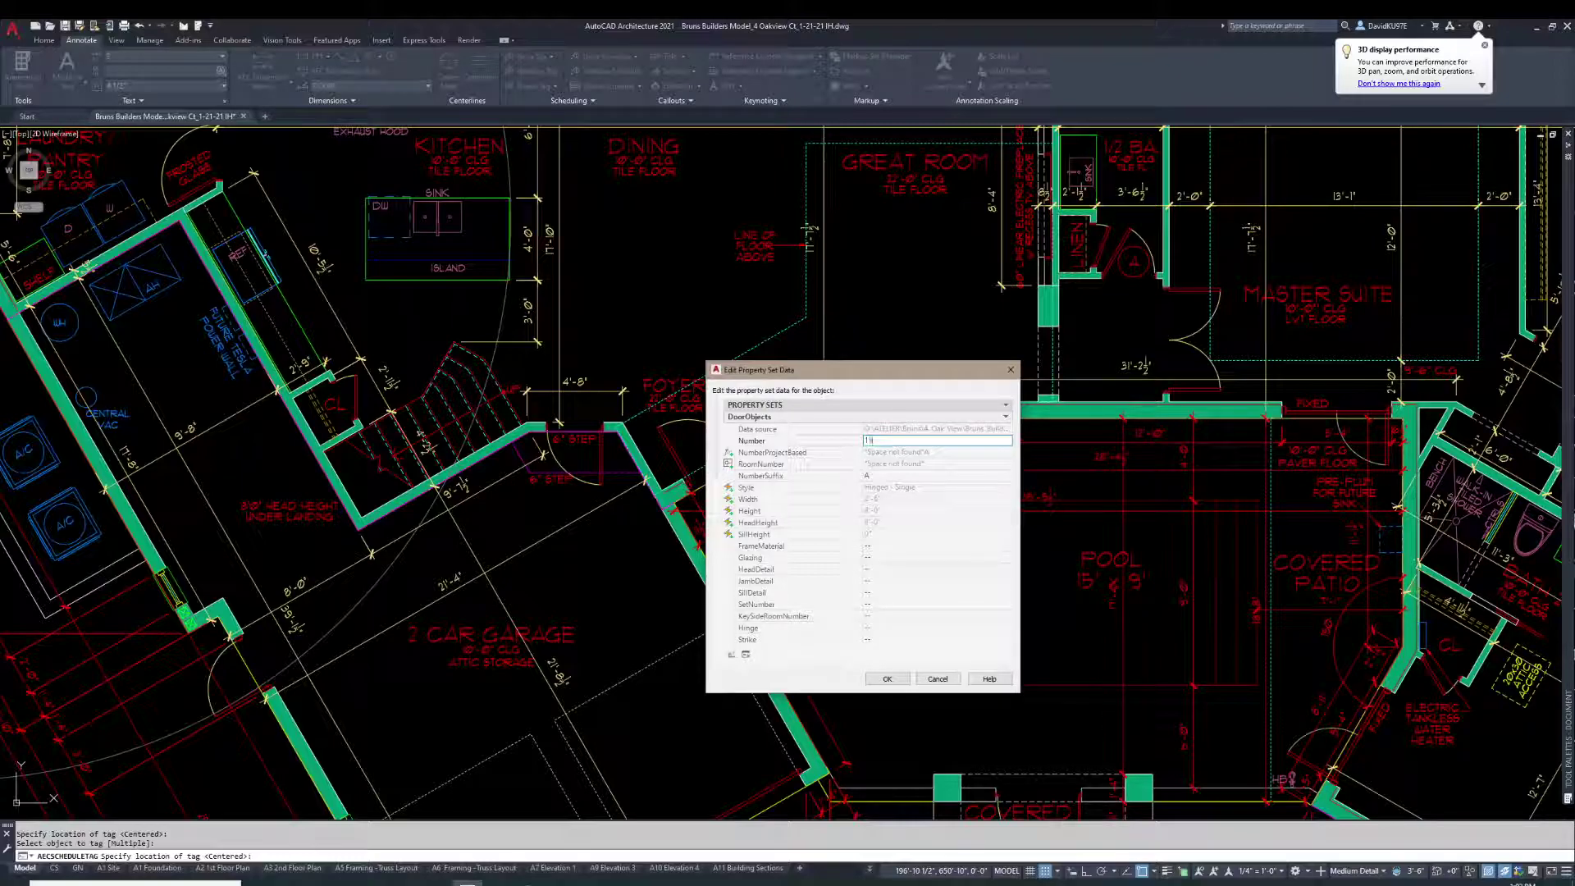
{"action": "left_click", "coordinate": [886, 679]}
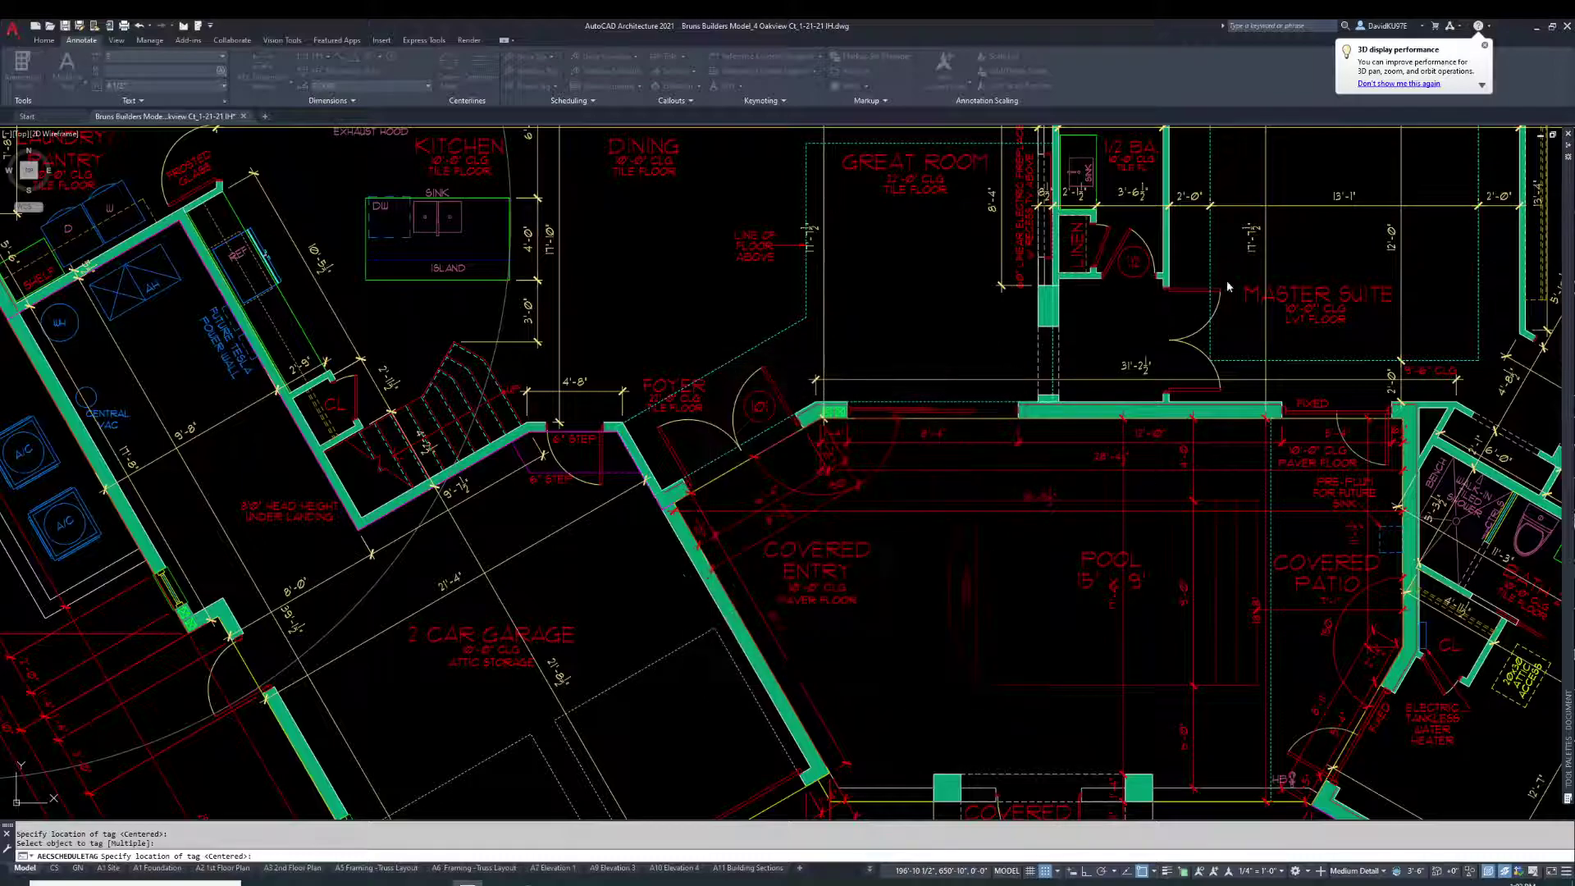
{"action": "key", "text": "Return"}
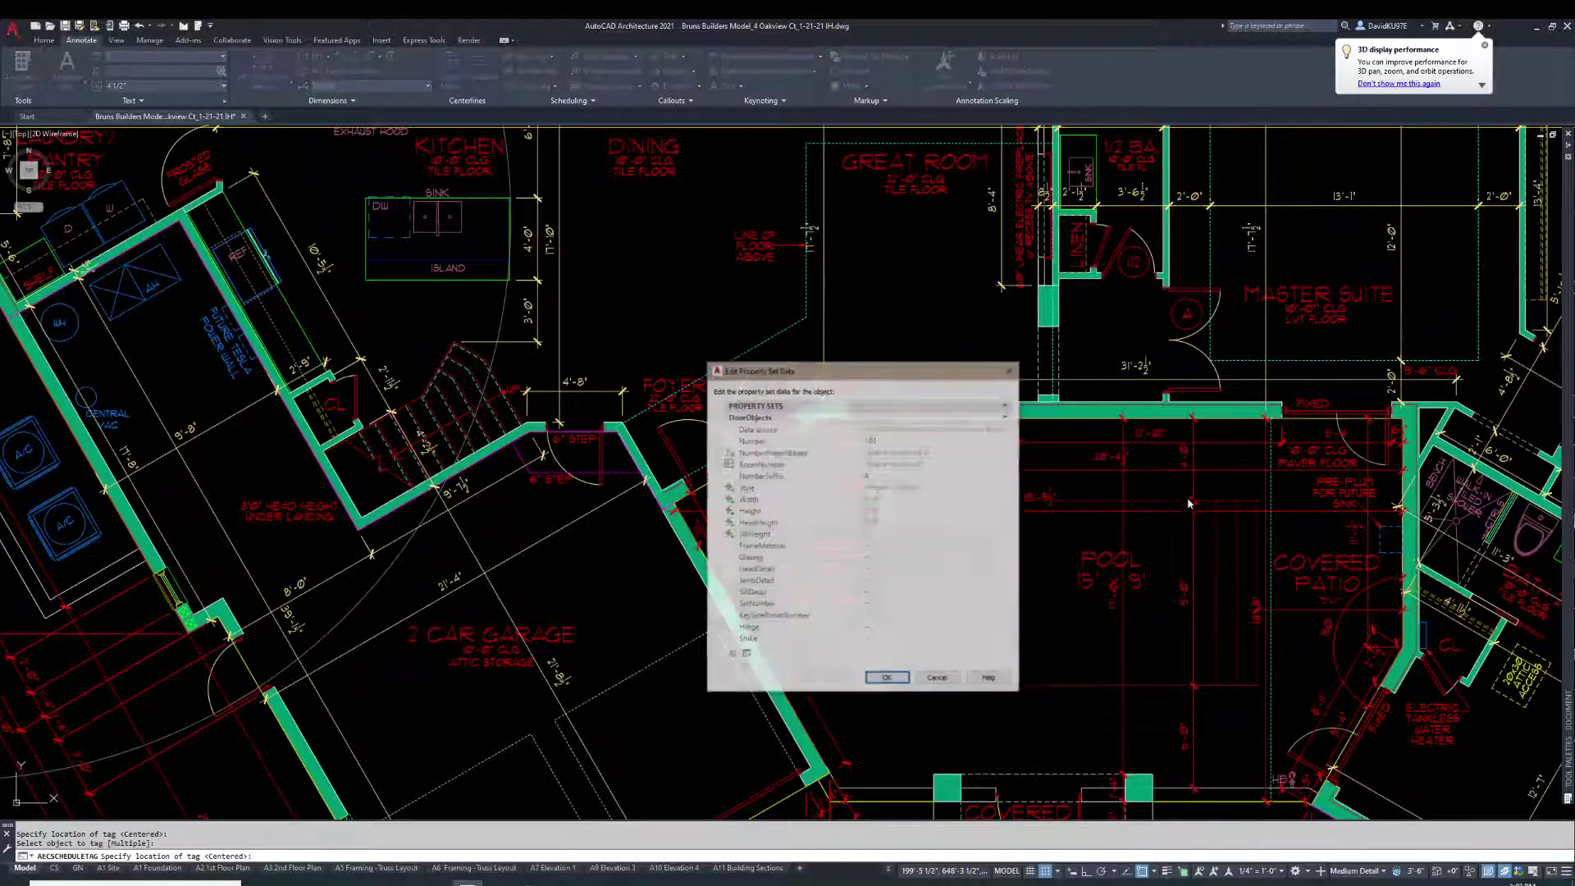
{"action": "left_click", "coordinate": [887, 679]}
{"action": "key", "text": "Escape"}
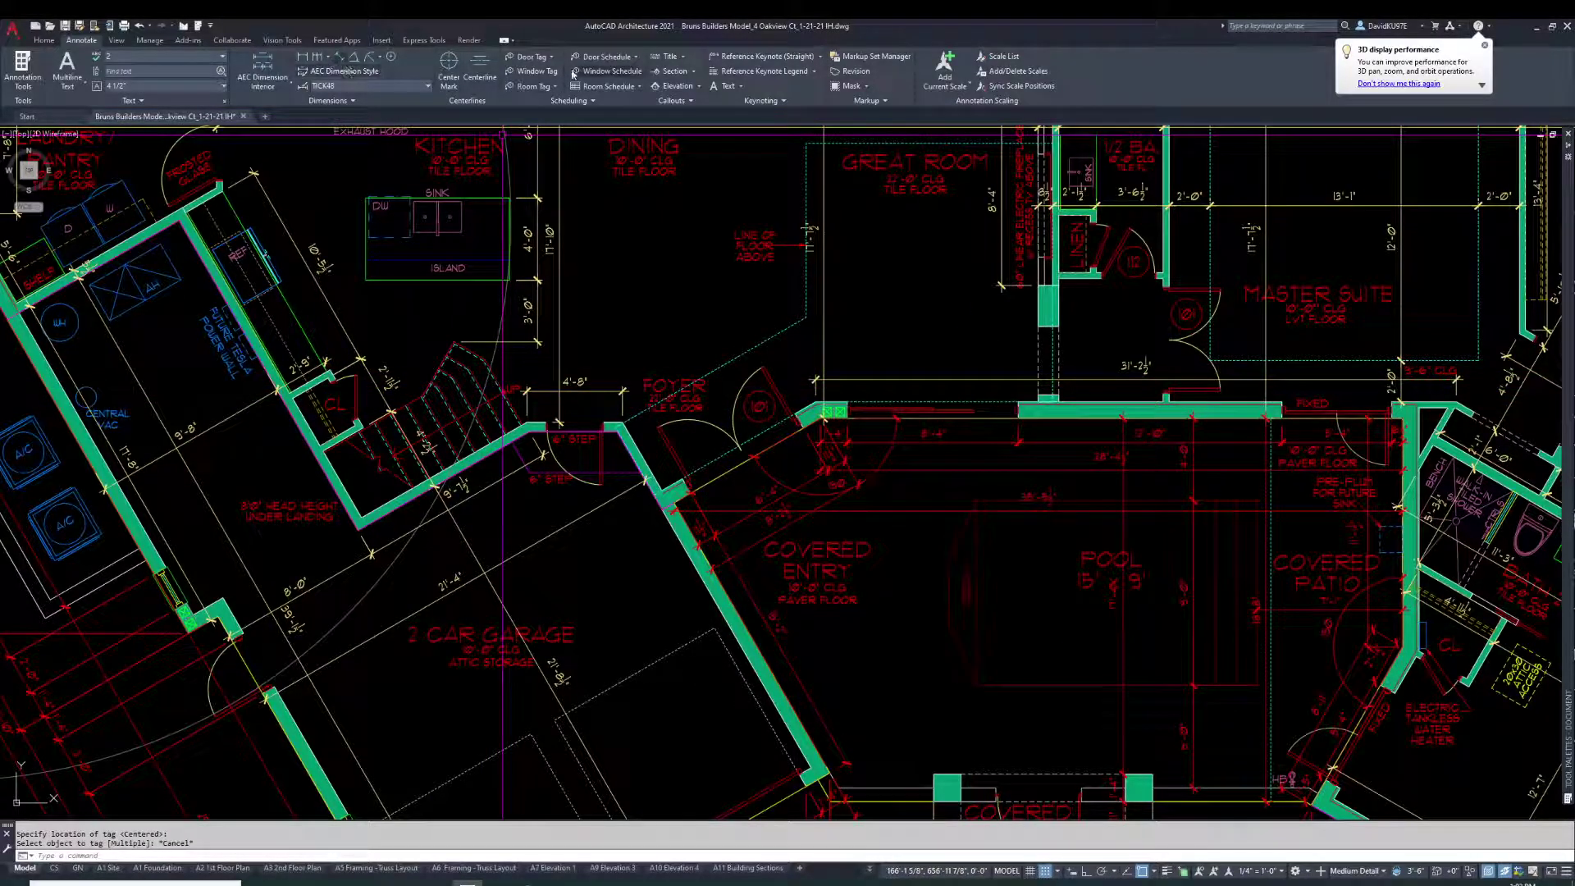
{"action": "left_click", "coordinate": [760, 405]}
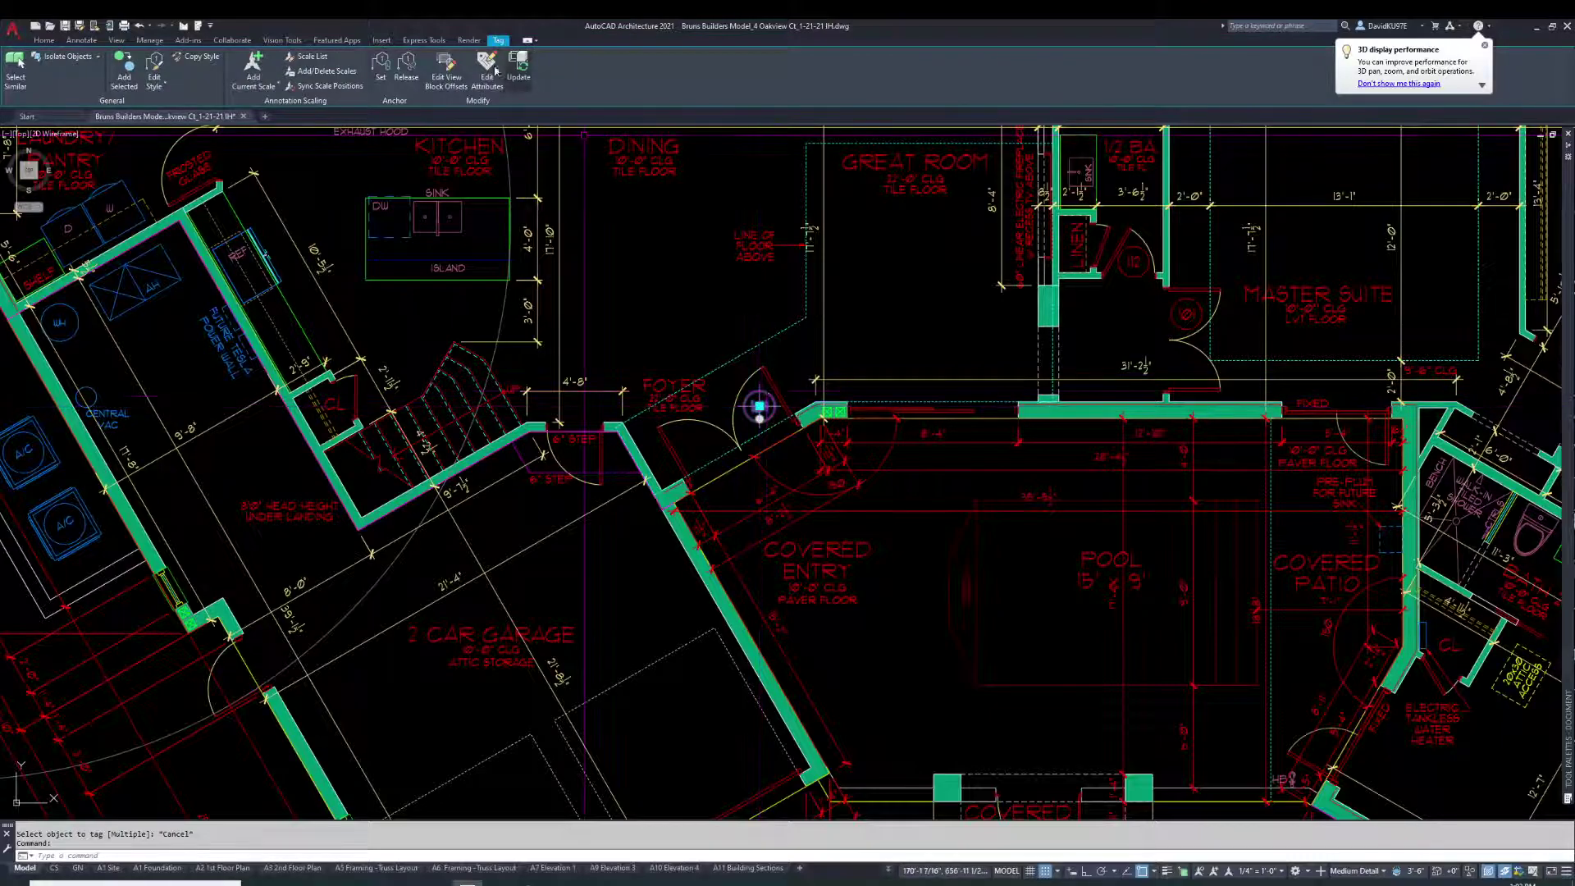
{"action": "key", "text": "Escape"}
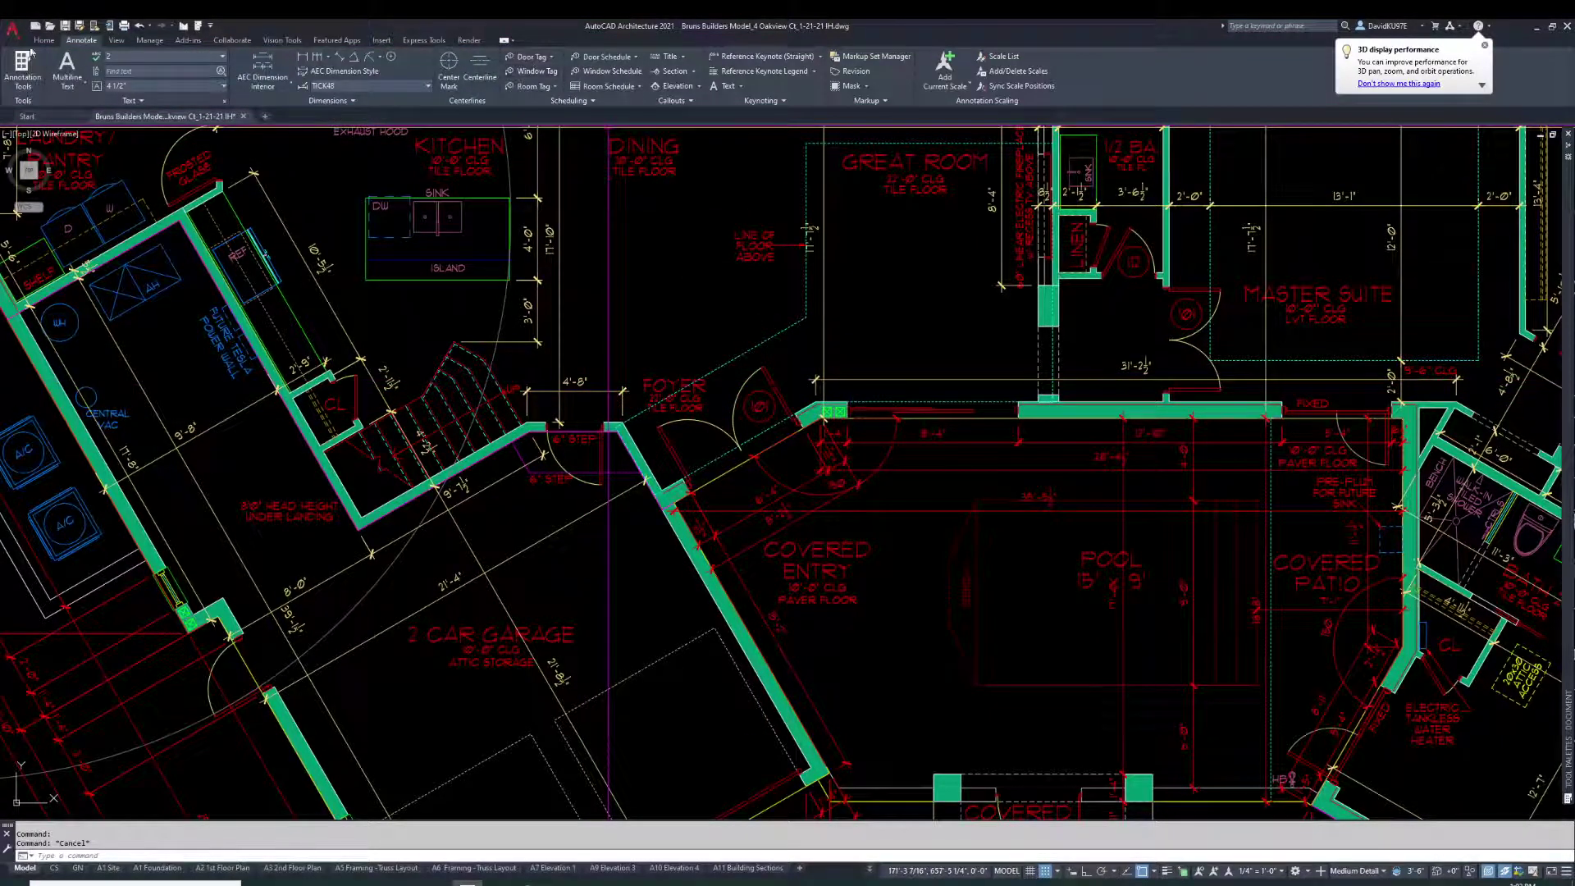
Return to the Home tab, zoom out, and bring up the Tags tool palette.
{"action": "left_click", "coordinate": [43, 40]}
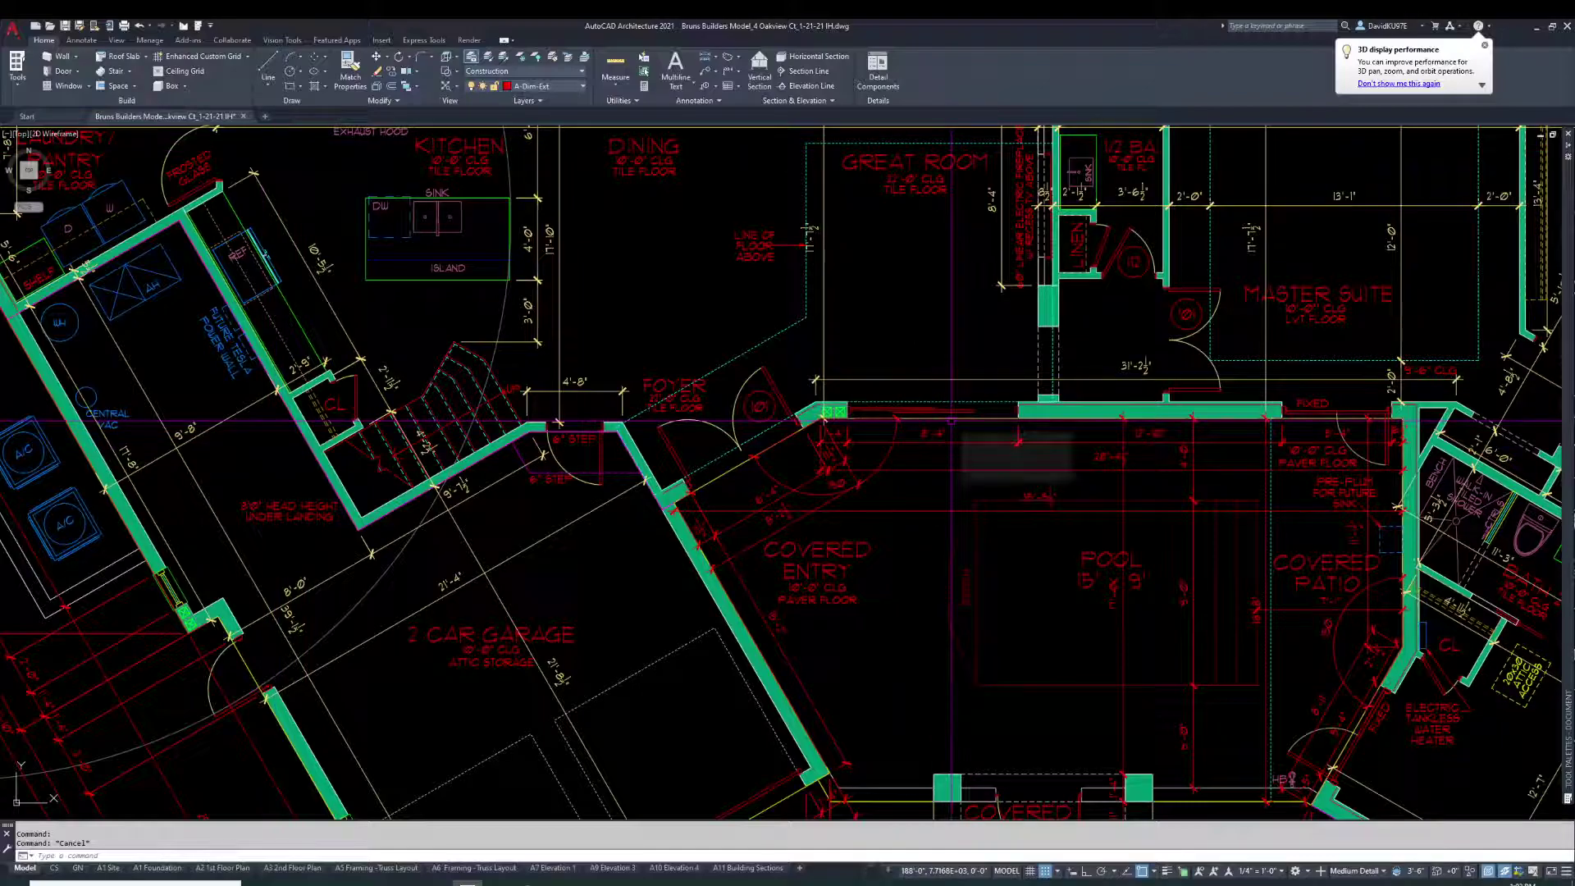
{"action": "scroll", "coordinate": [952, 421], "scroll_direction": "down", "scroll_amount": 4}
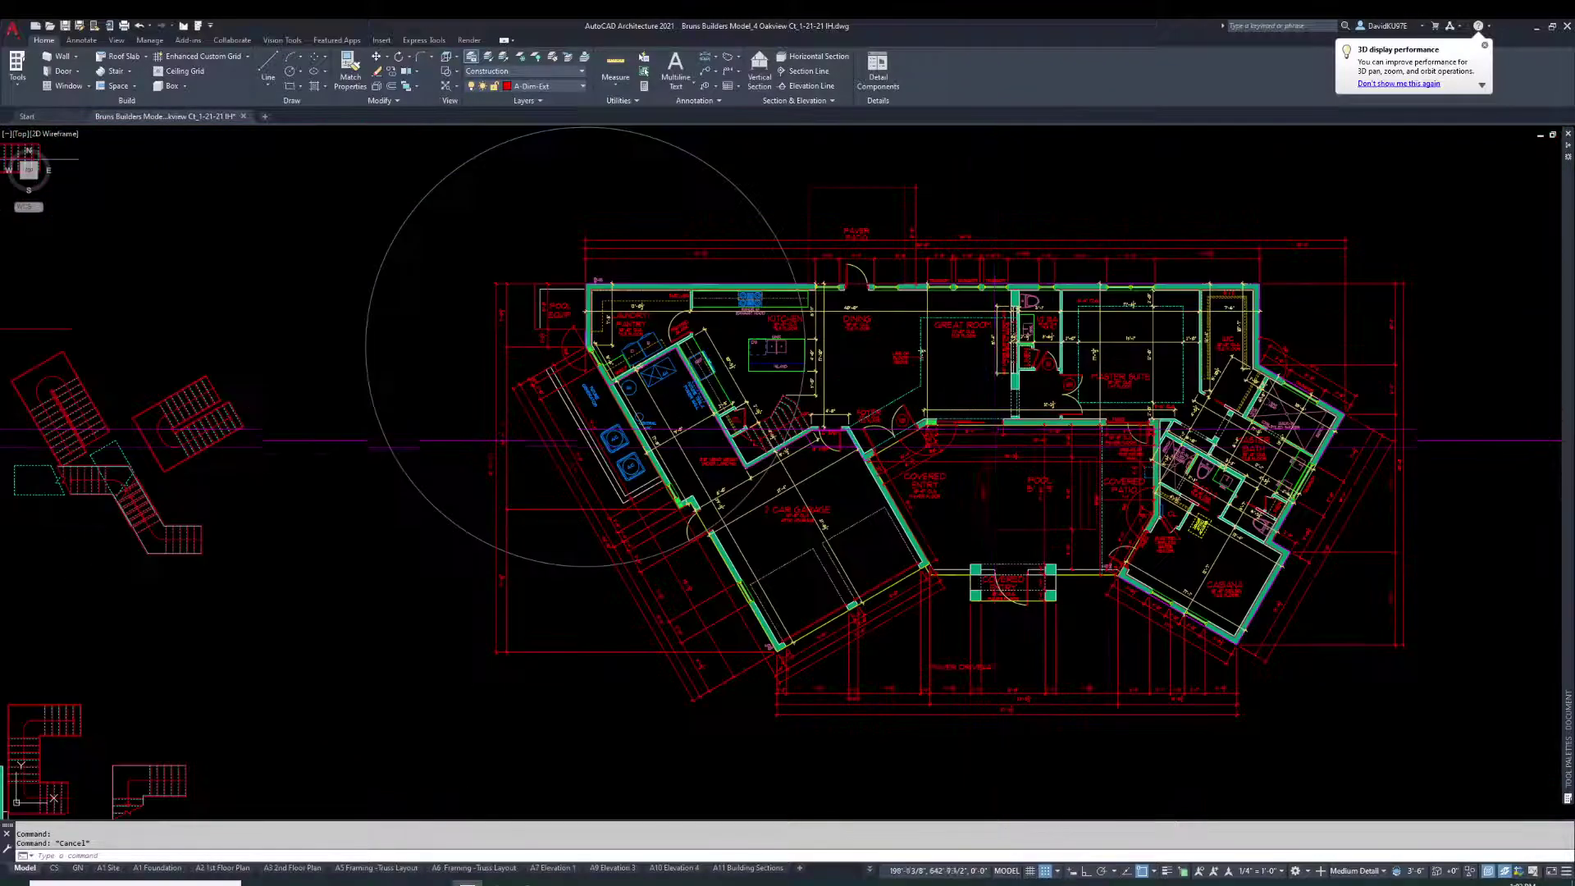
{"action": "scroll", "coordinate": [1127, 382], "scroll_direction": "up", "scroll_amount": 2}
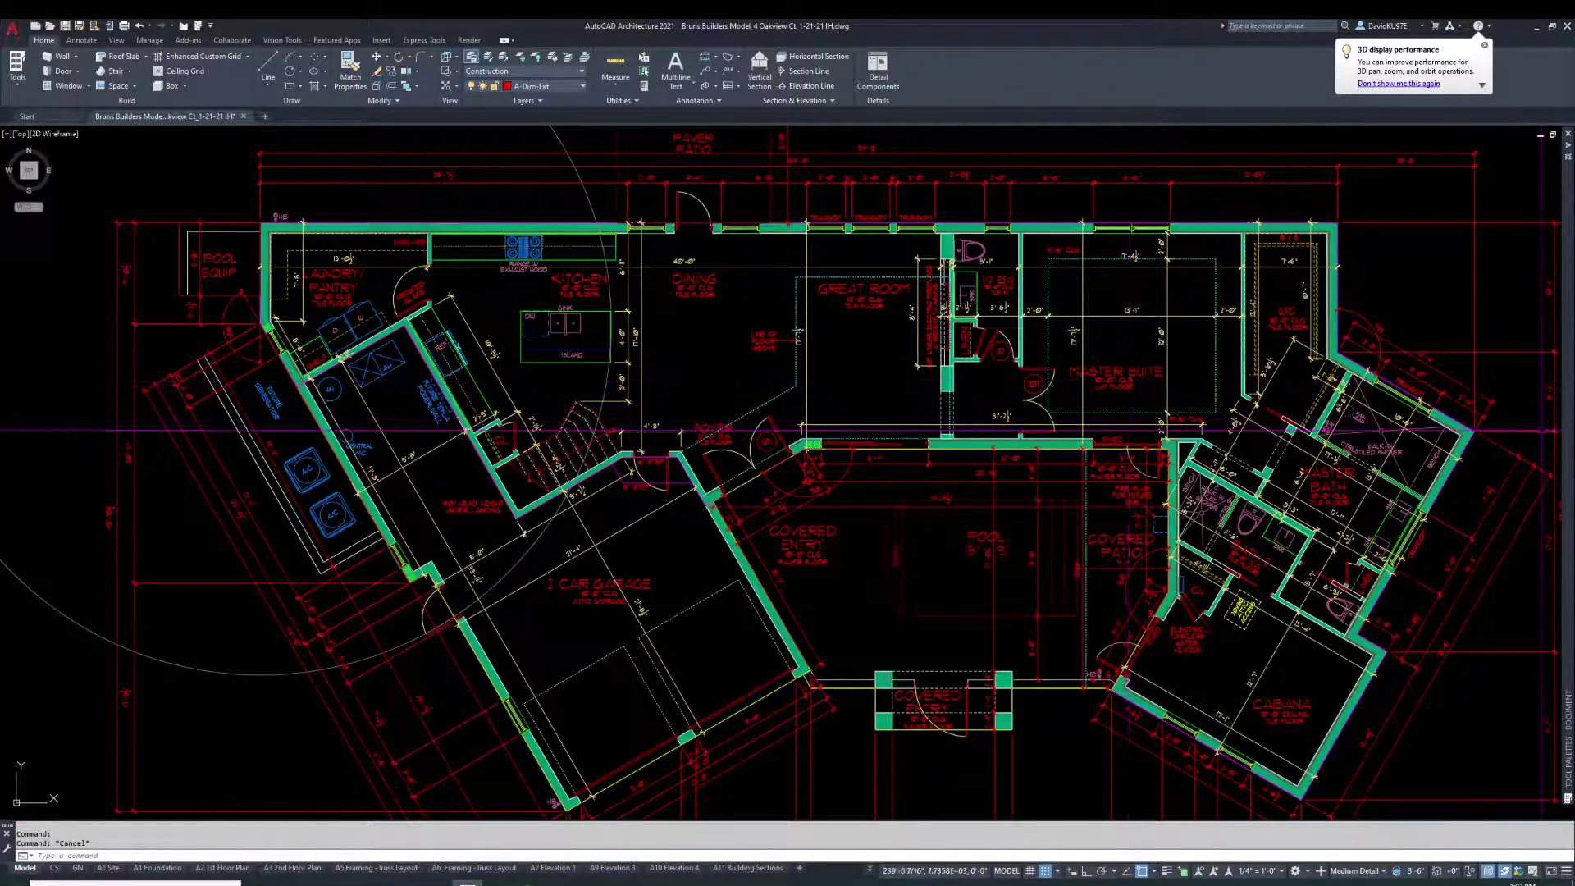
{"action": "mouse_move", "coordinate": [1567, 426]}
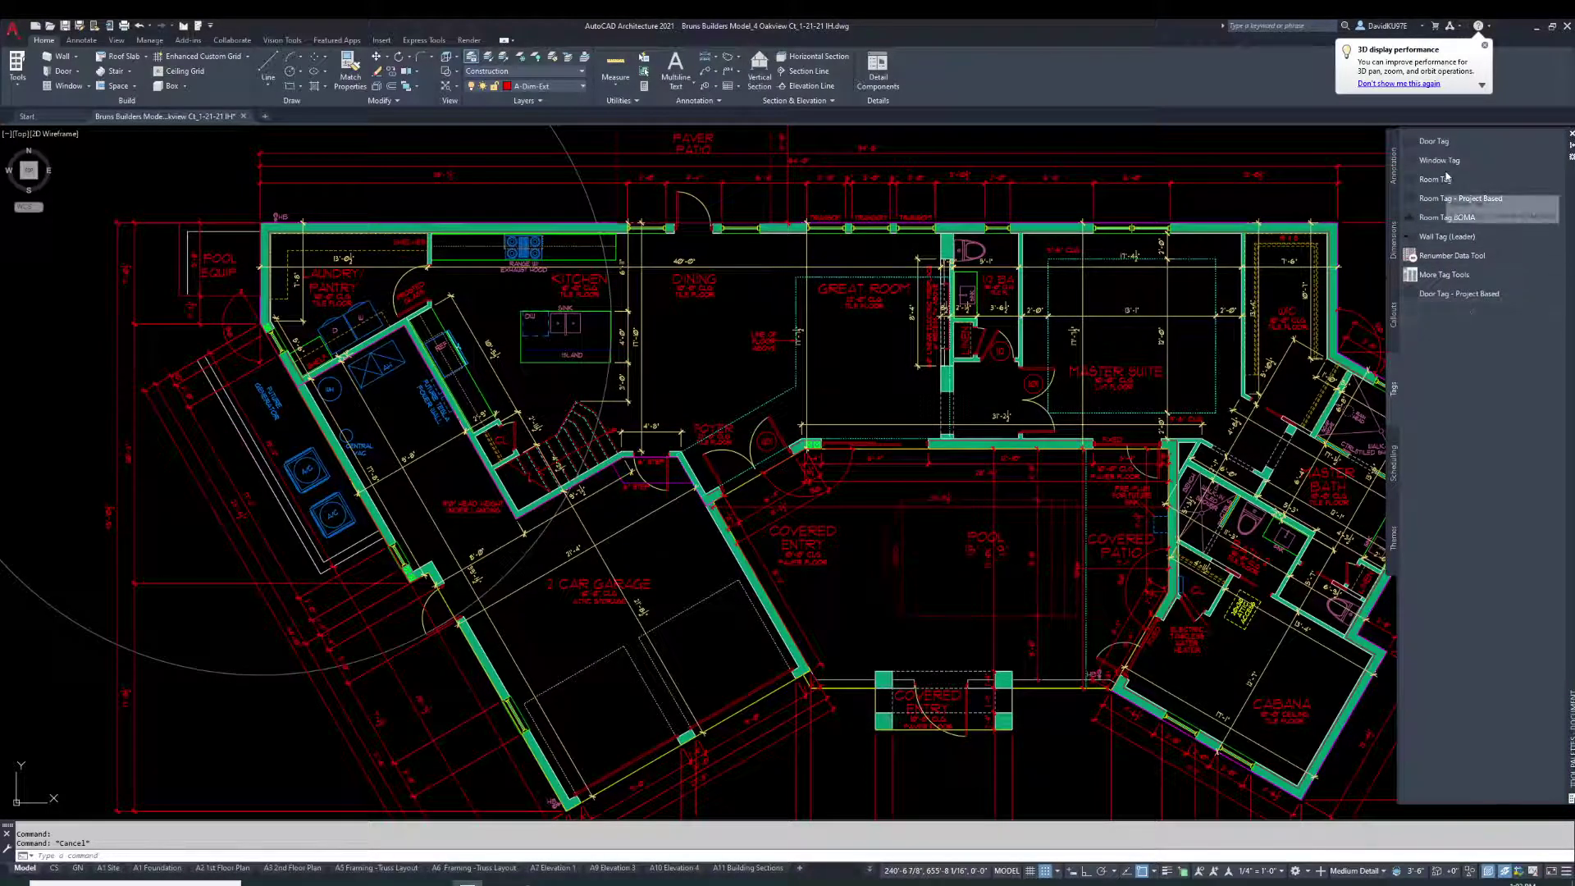
Tag the cabana's diagonal-wall window at its centre, changing its number to 1.
{"action": "left_click", "coordinate": [1412, 163]}
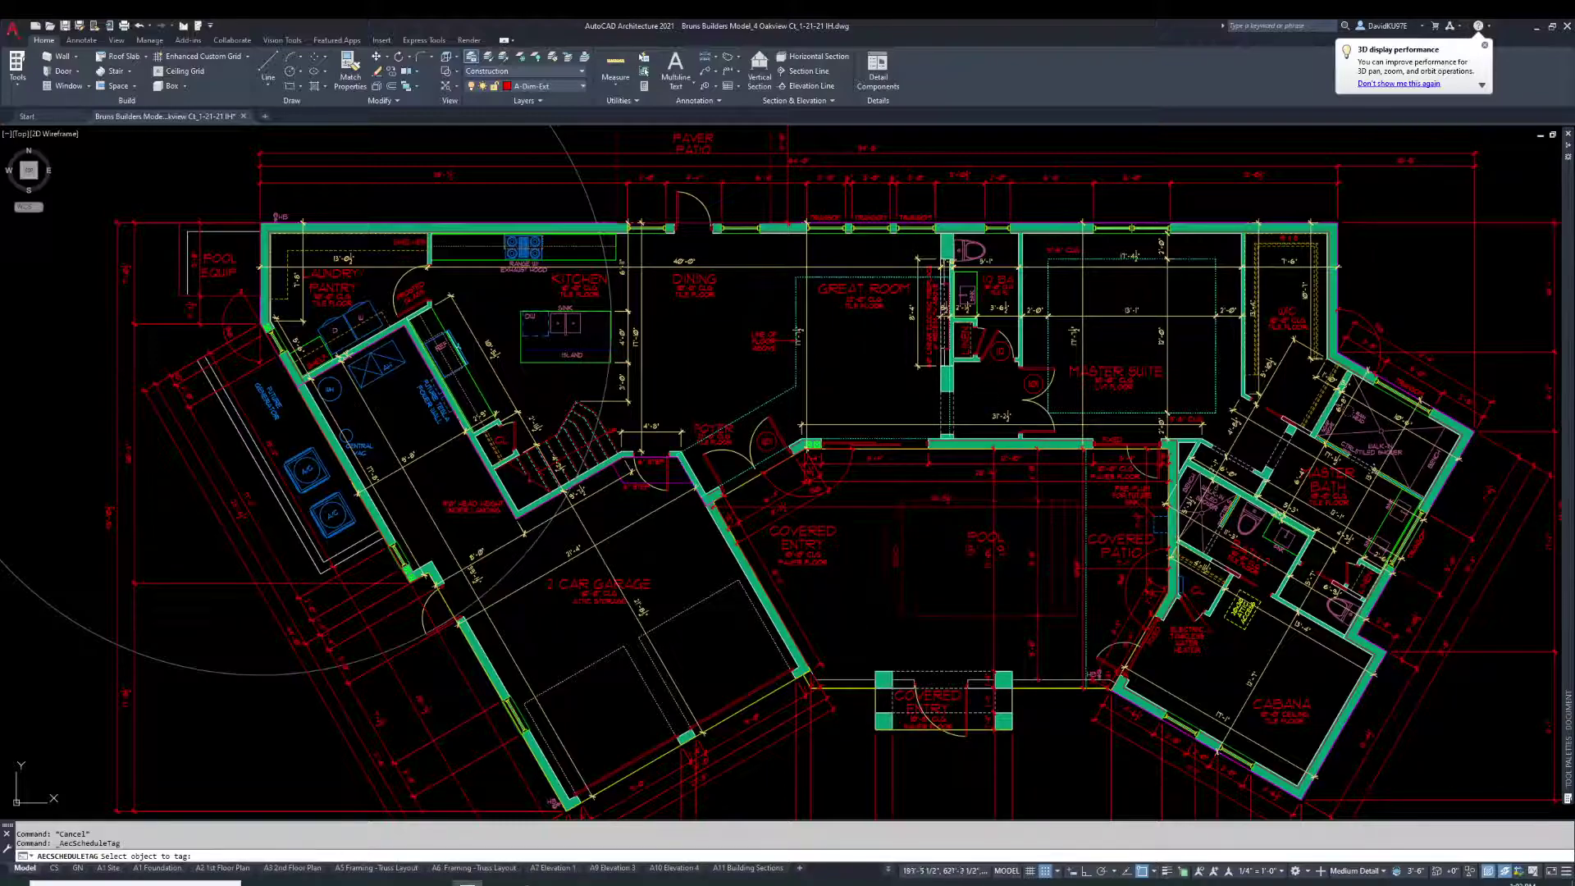
{"action": "scroll", "coordinate": [1218, 792], "scroll_direction": "up", "scroll_amount": 6}
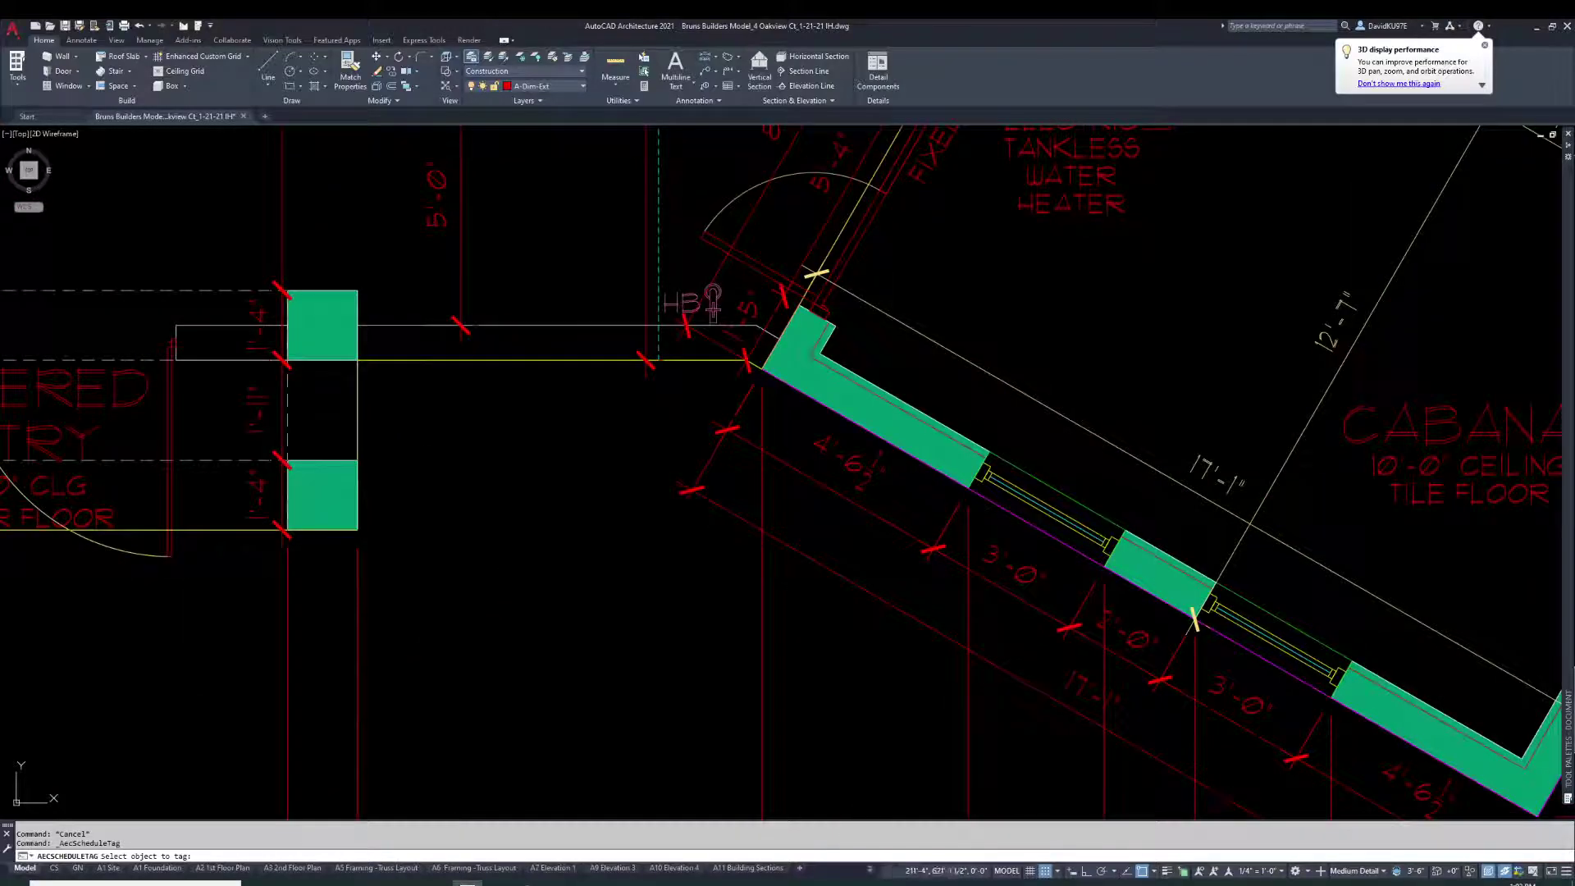
{"action": "left_click", "coordinate": [1058, 519]}
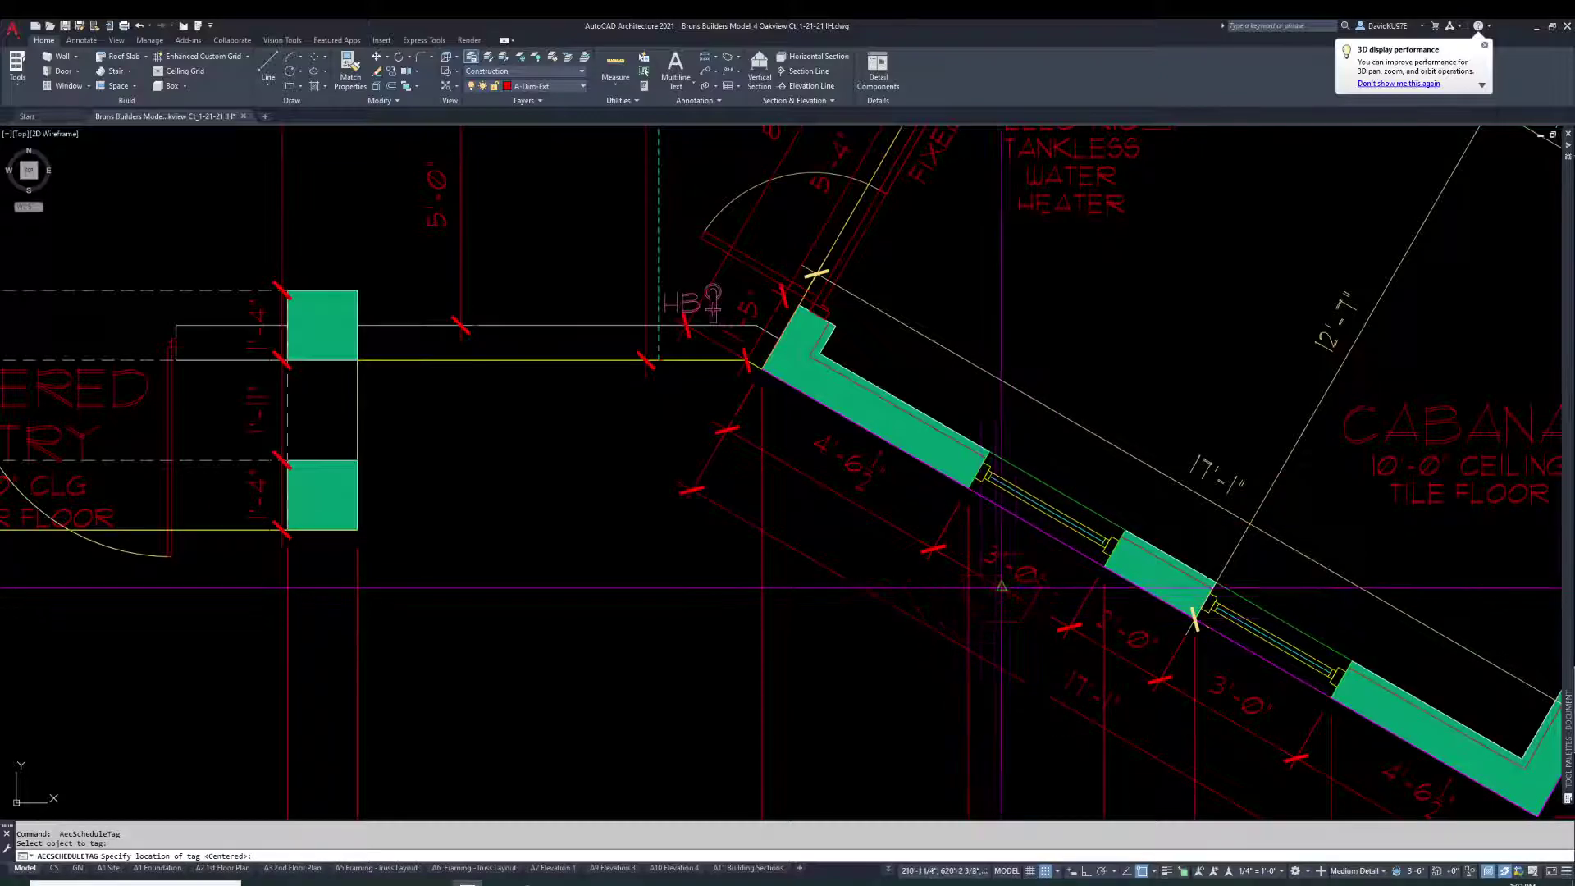
{"action": "left_click", "coordinate": [1014, 567]}
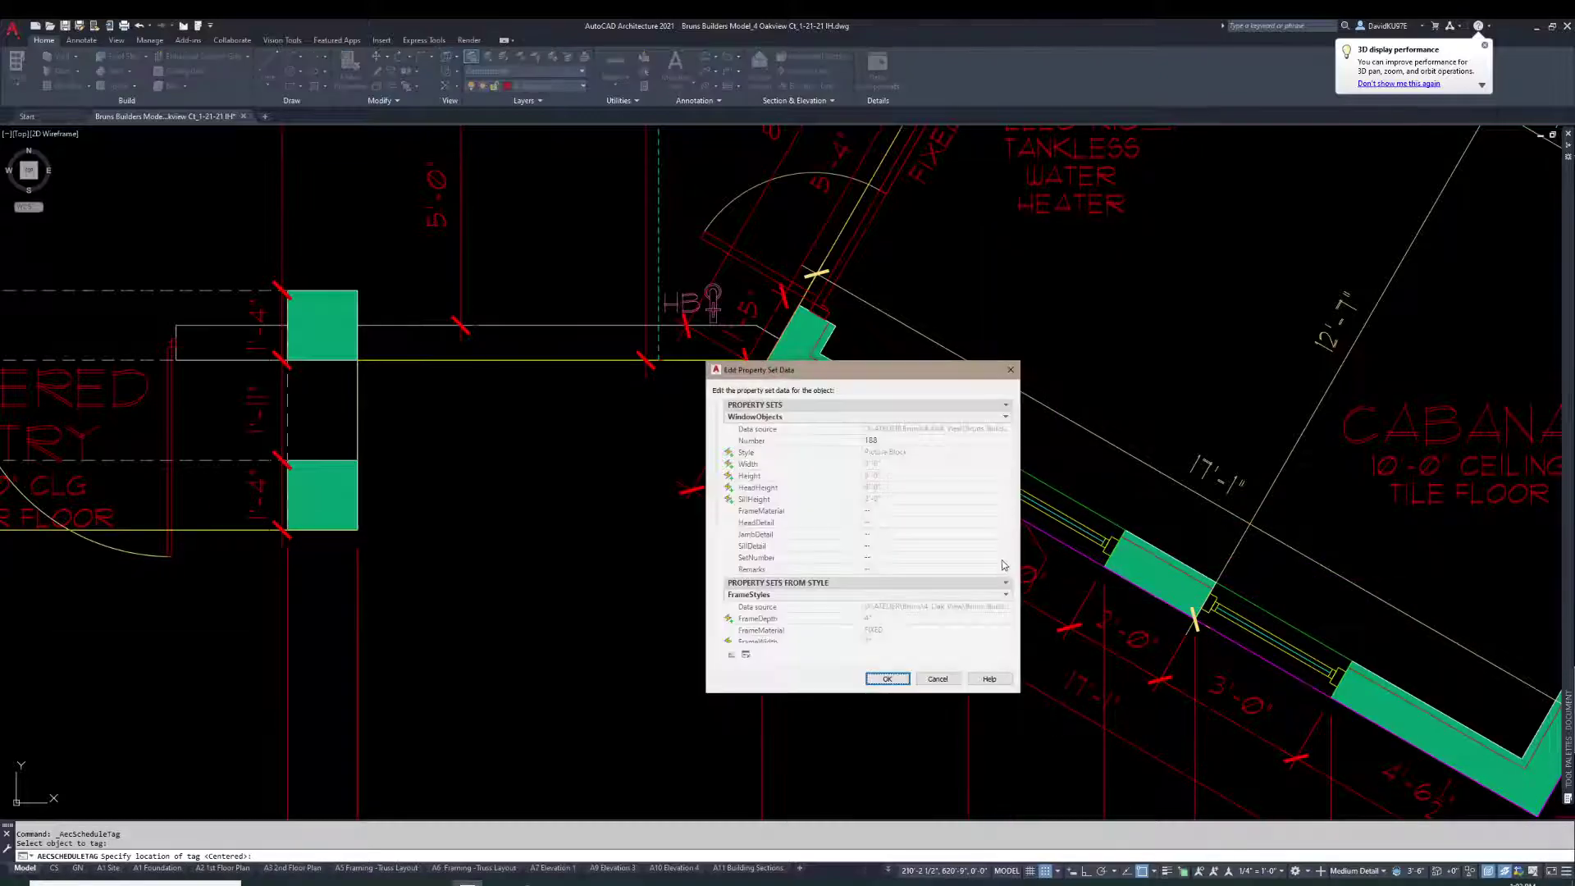
{"action": "left_click", "coordinate": [890, 441]}
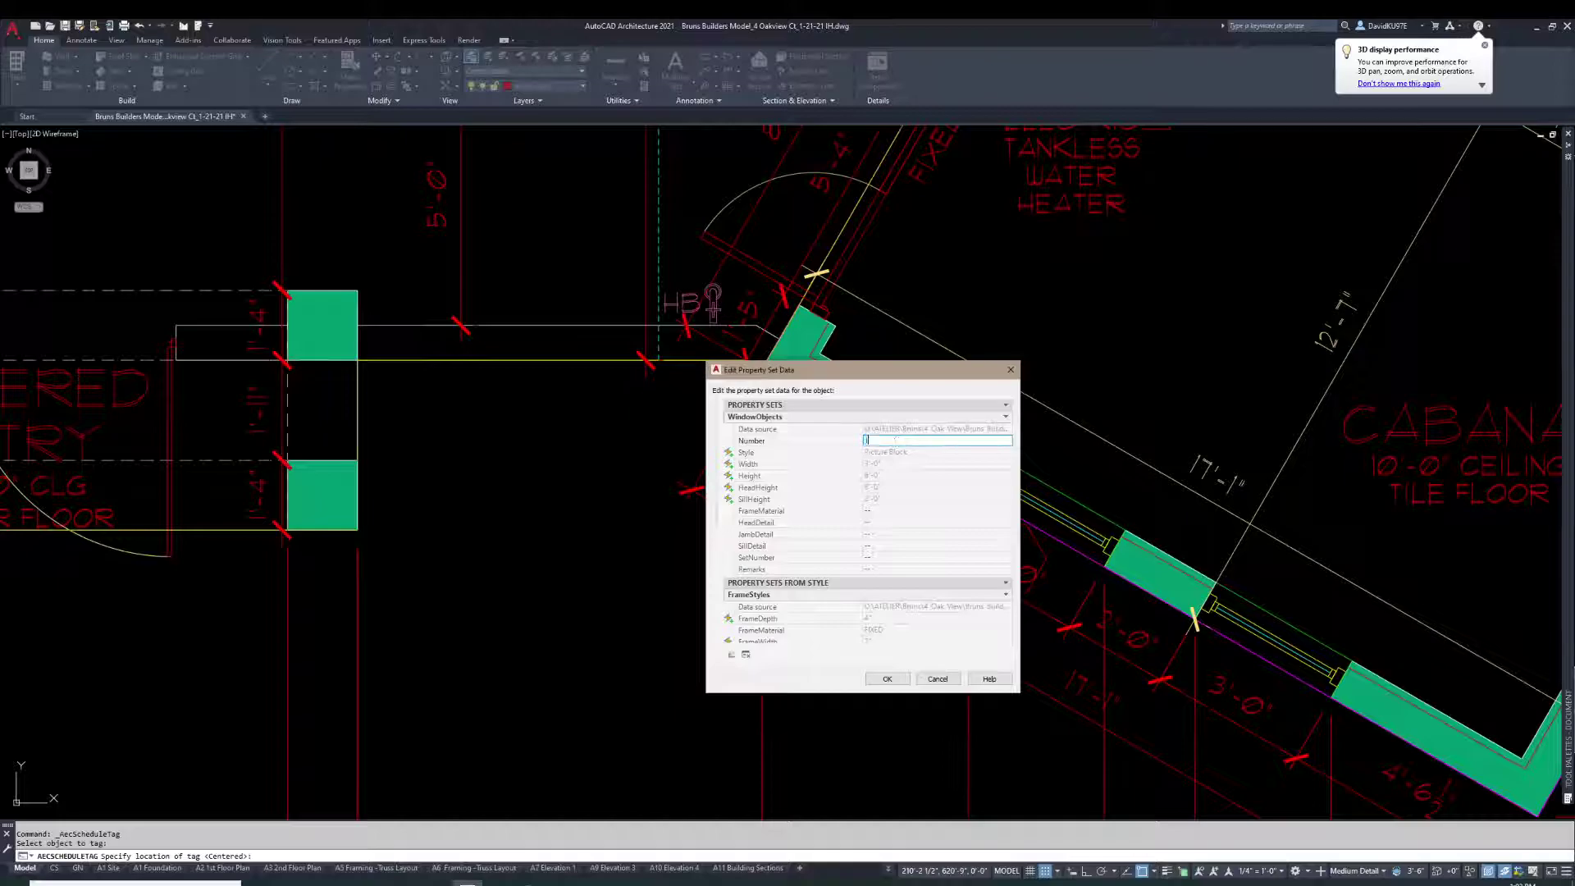
{"action": "type", "text": "1"}
{"action": "left_click", "coordinate": [887, 678]}
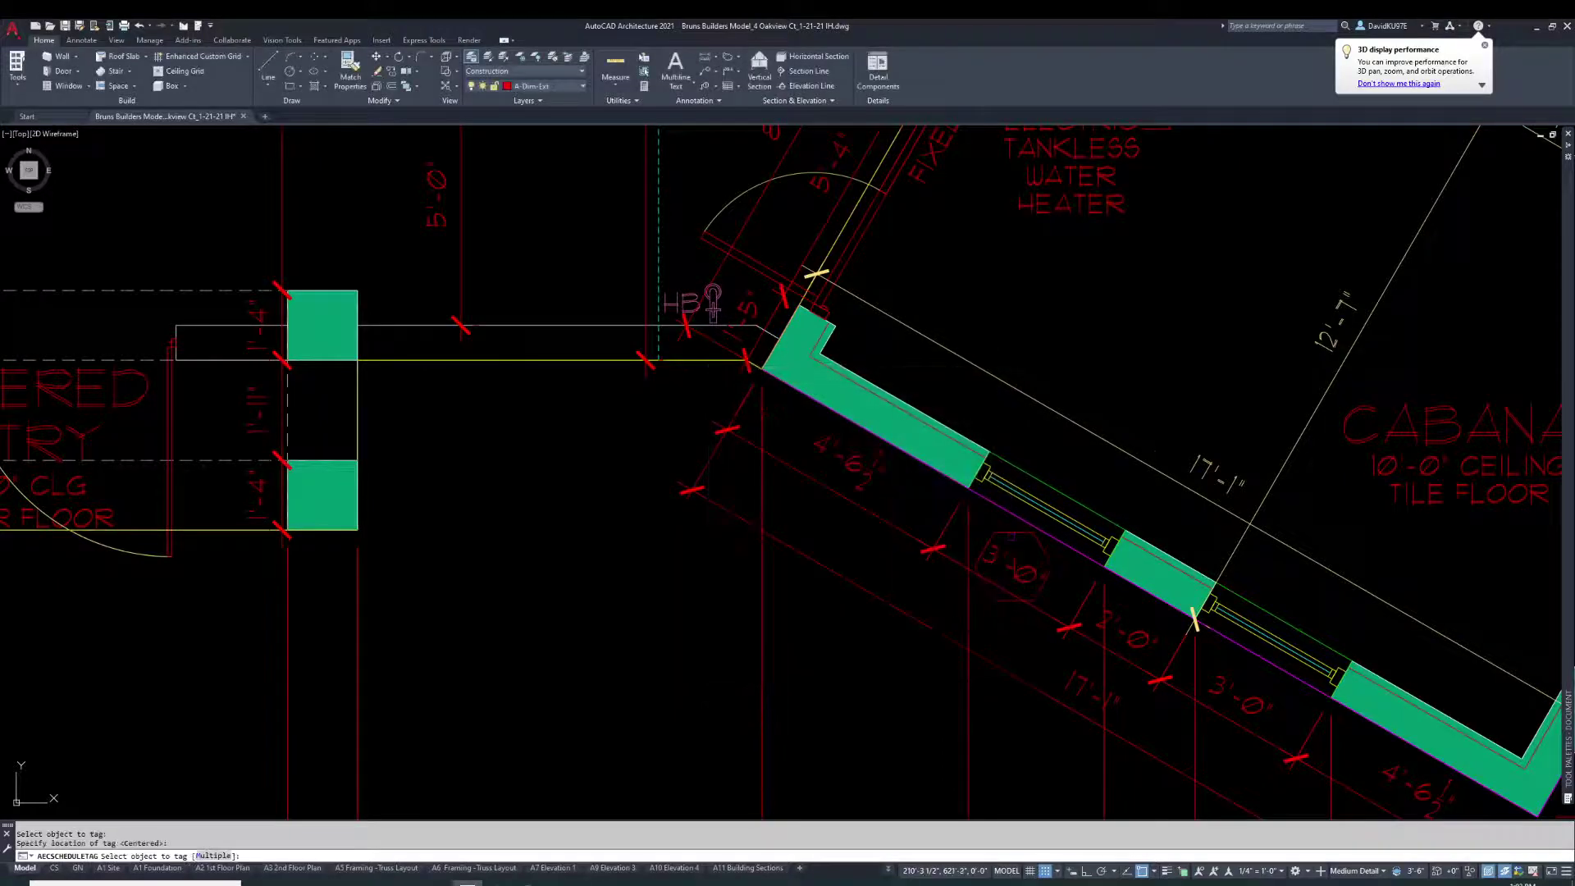
{"action": "scroll", "coordinate": [861, 668], "scroll_direction": "down", "scroll_amount": 5}
{"action": "scroll", "coordinate": [1006, 537], "scroll_direction": "down", "scroll_amount": 2}
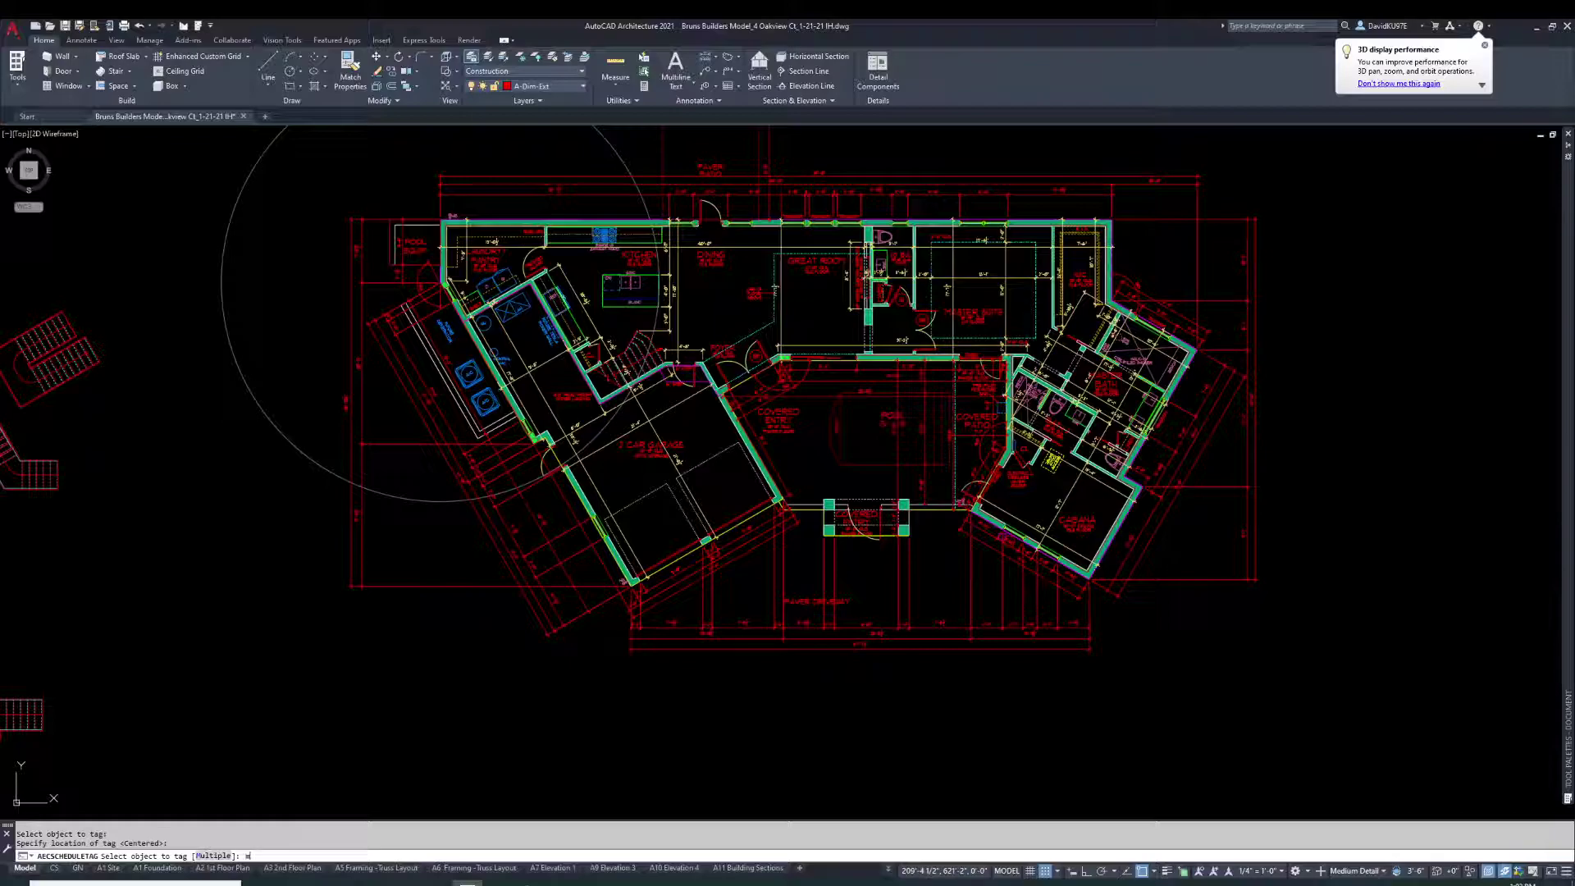
Batch-tag all windows in a selection window over the whole plan, declining re-tagging.
{"action": "key", "text": "Return"}
{"action": "left_click", "coordinate": [312, 159]}
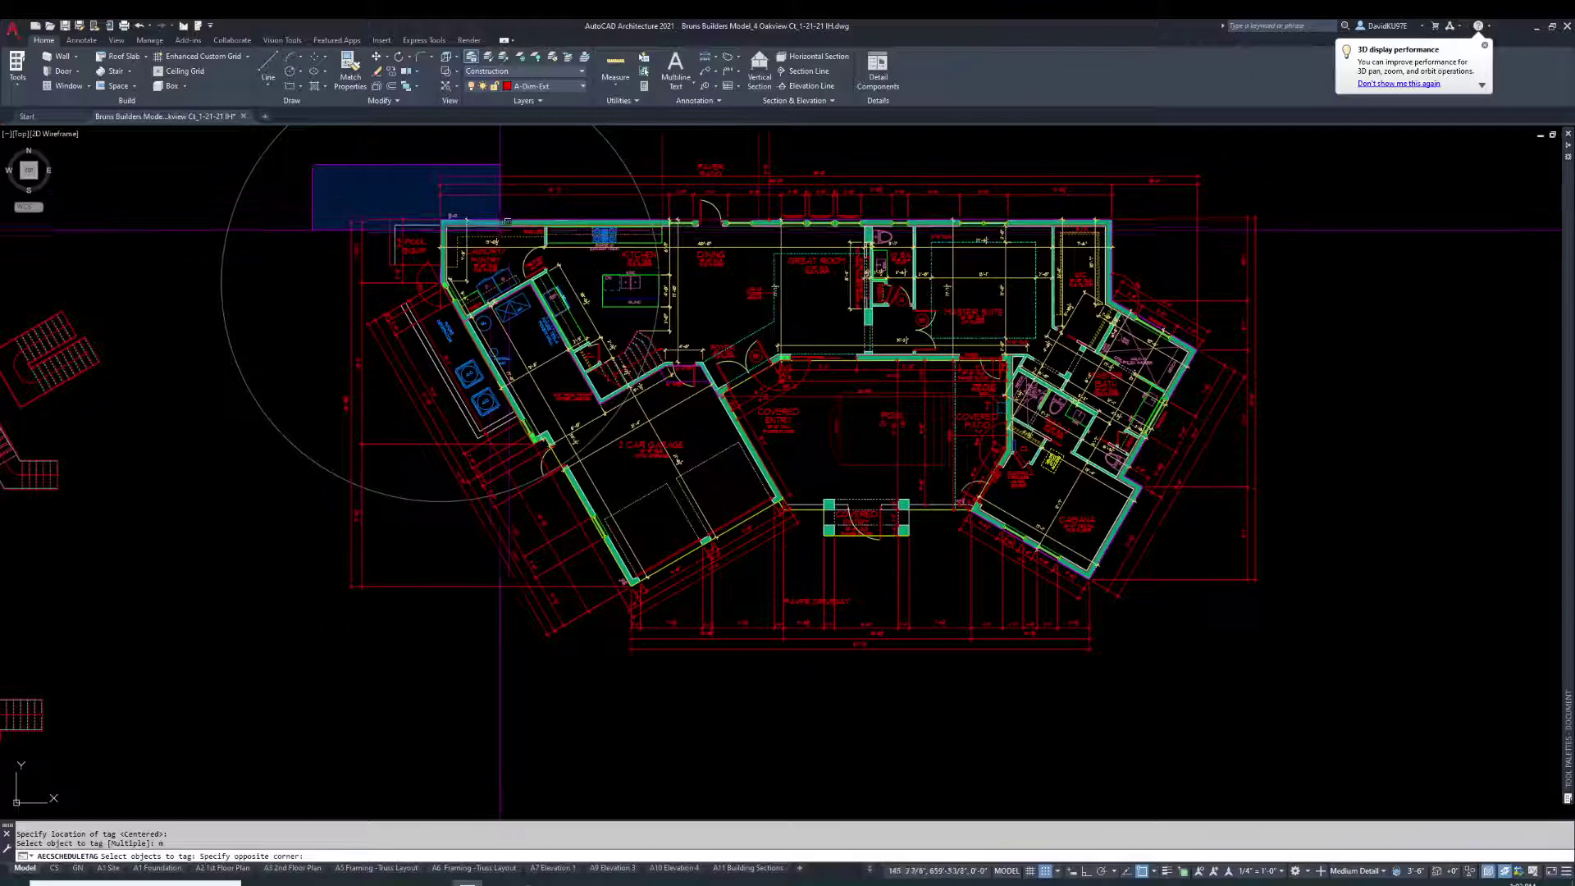
{"action": "left_click", "coordinate": [1321, 660]}
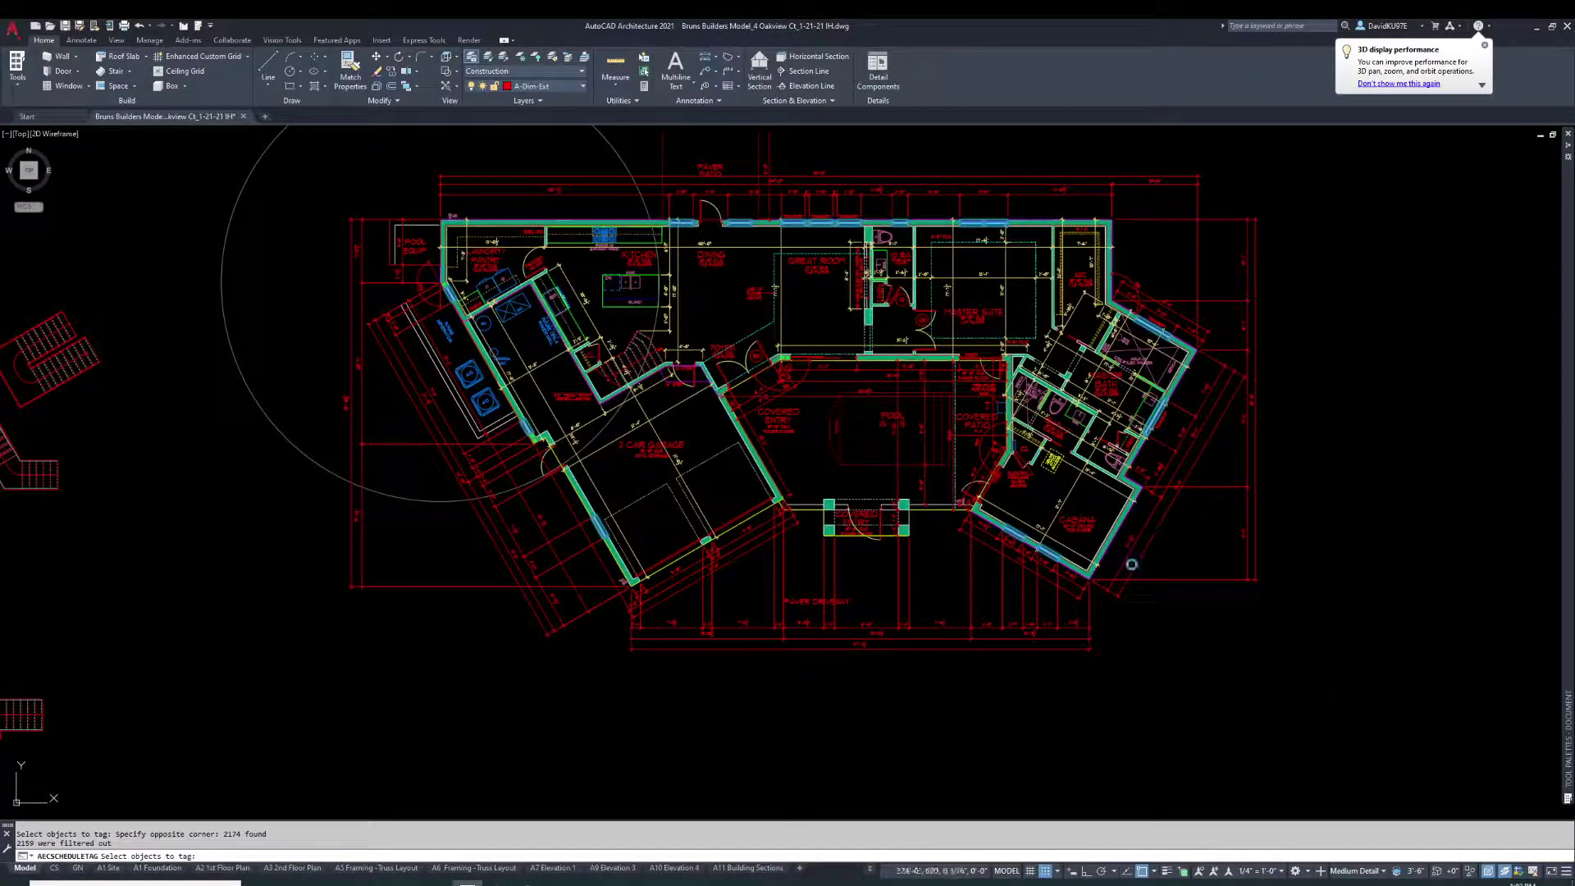
{"action": "key", "text": "Return"}
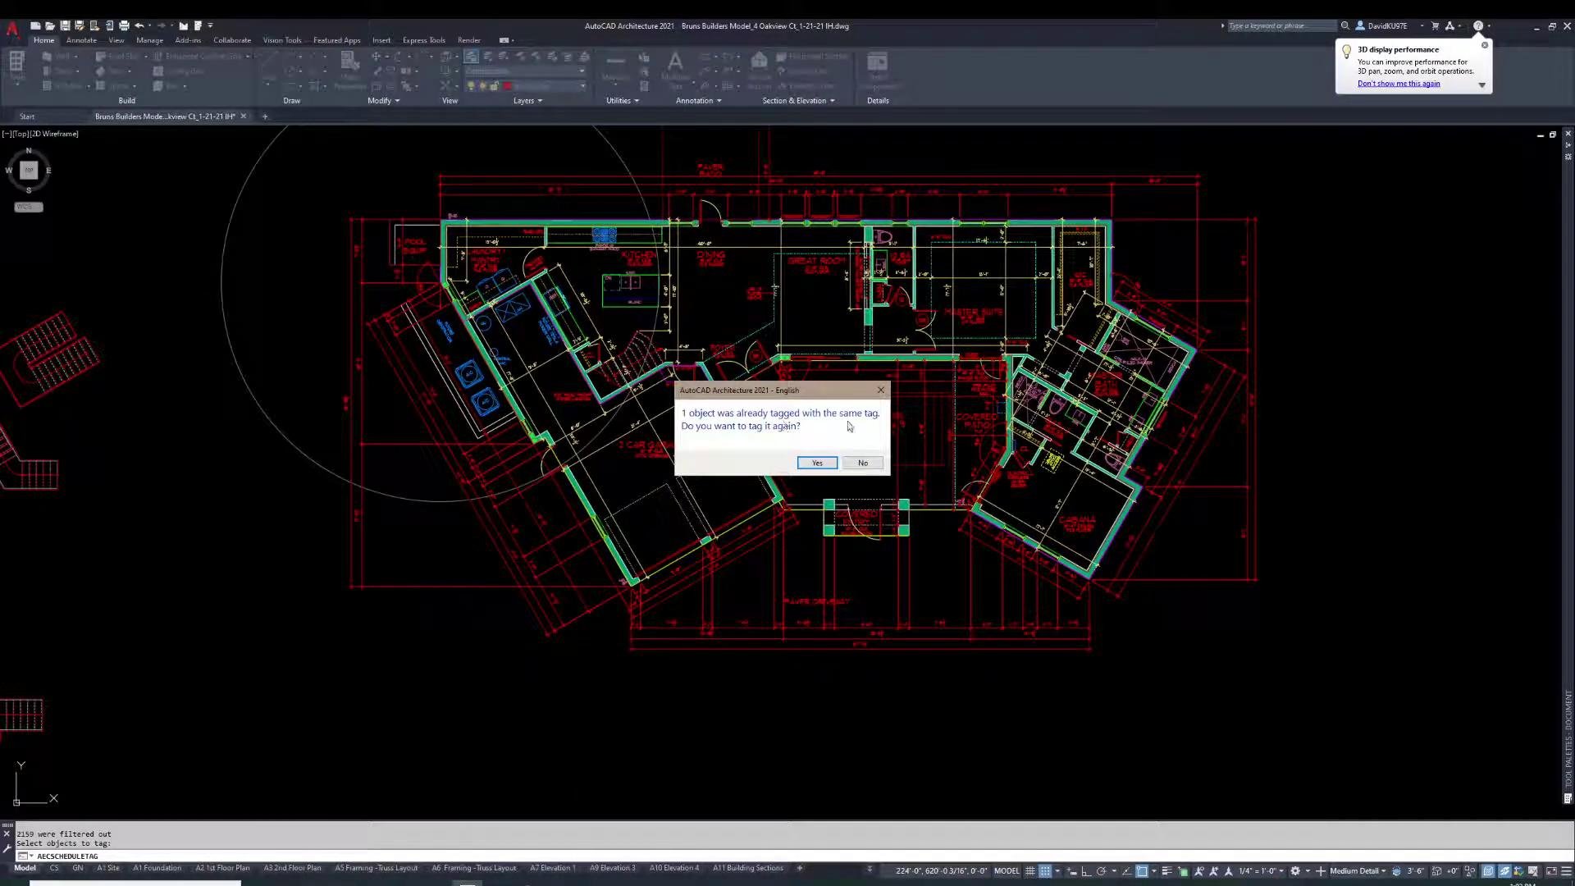
{"action": "left_click", "coordinate": [872, 464]}
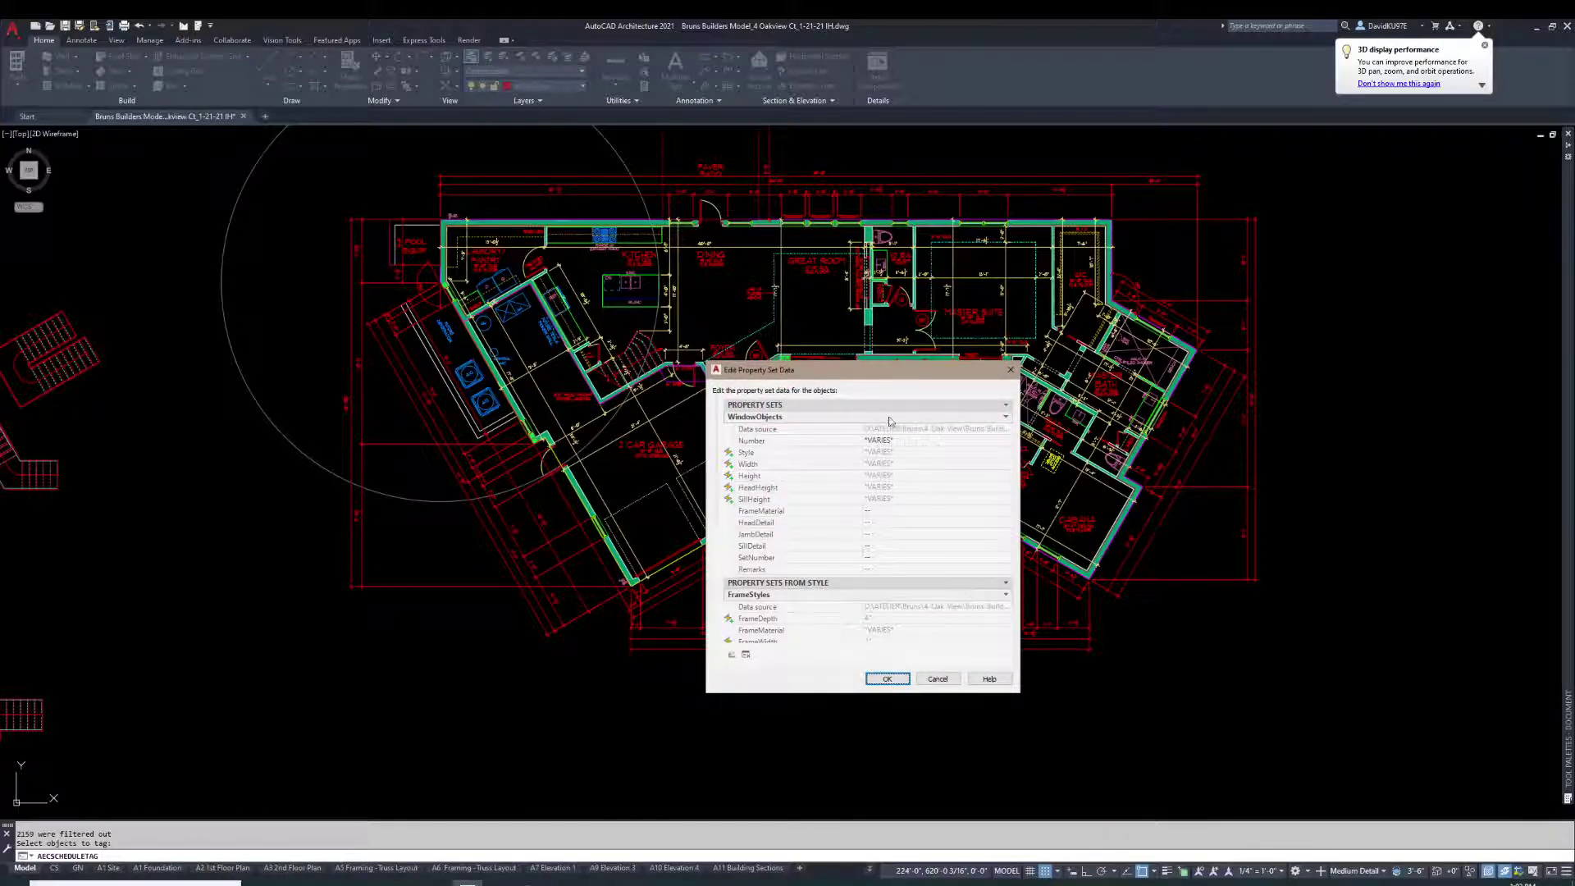
{"action": "left_click", "coordinate": [911, 440]}
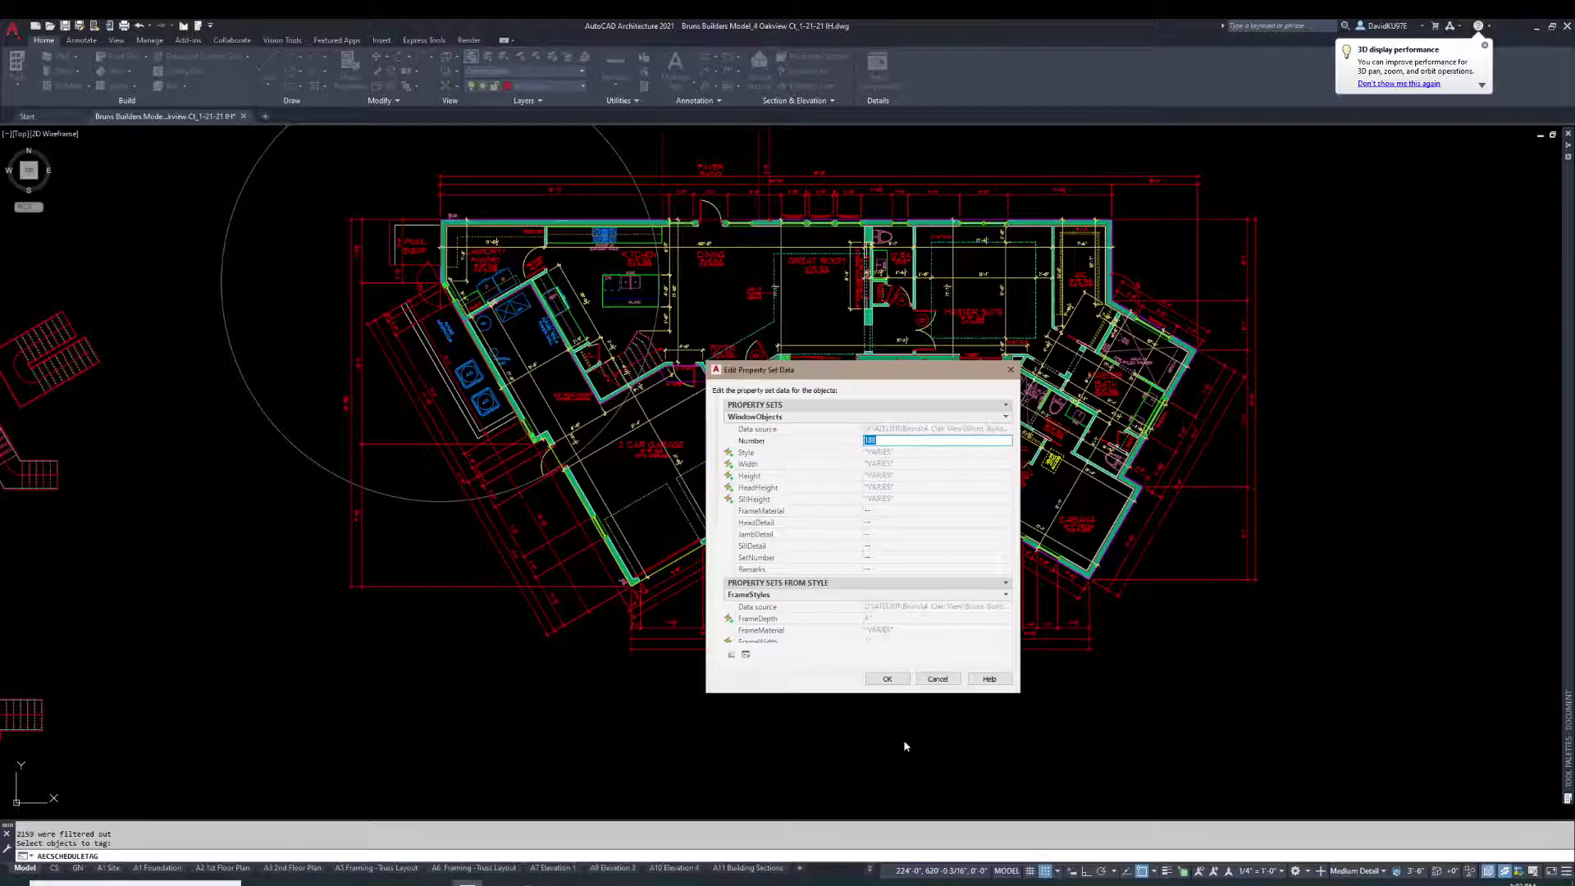
{"action": "left_click", "coordinate": [901, 682]}
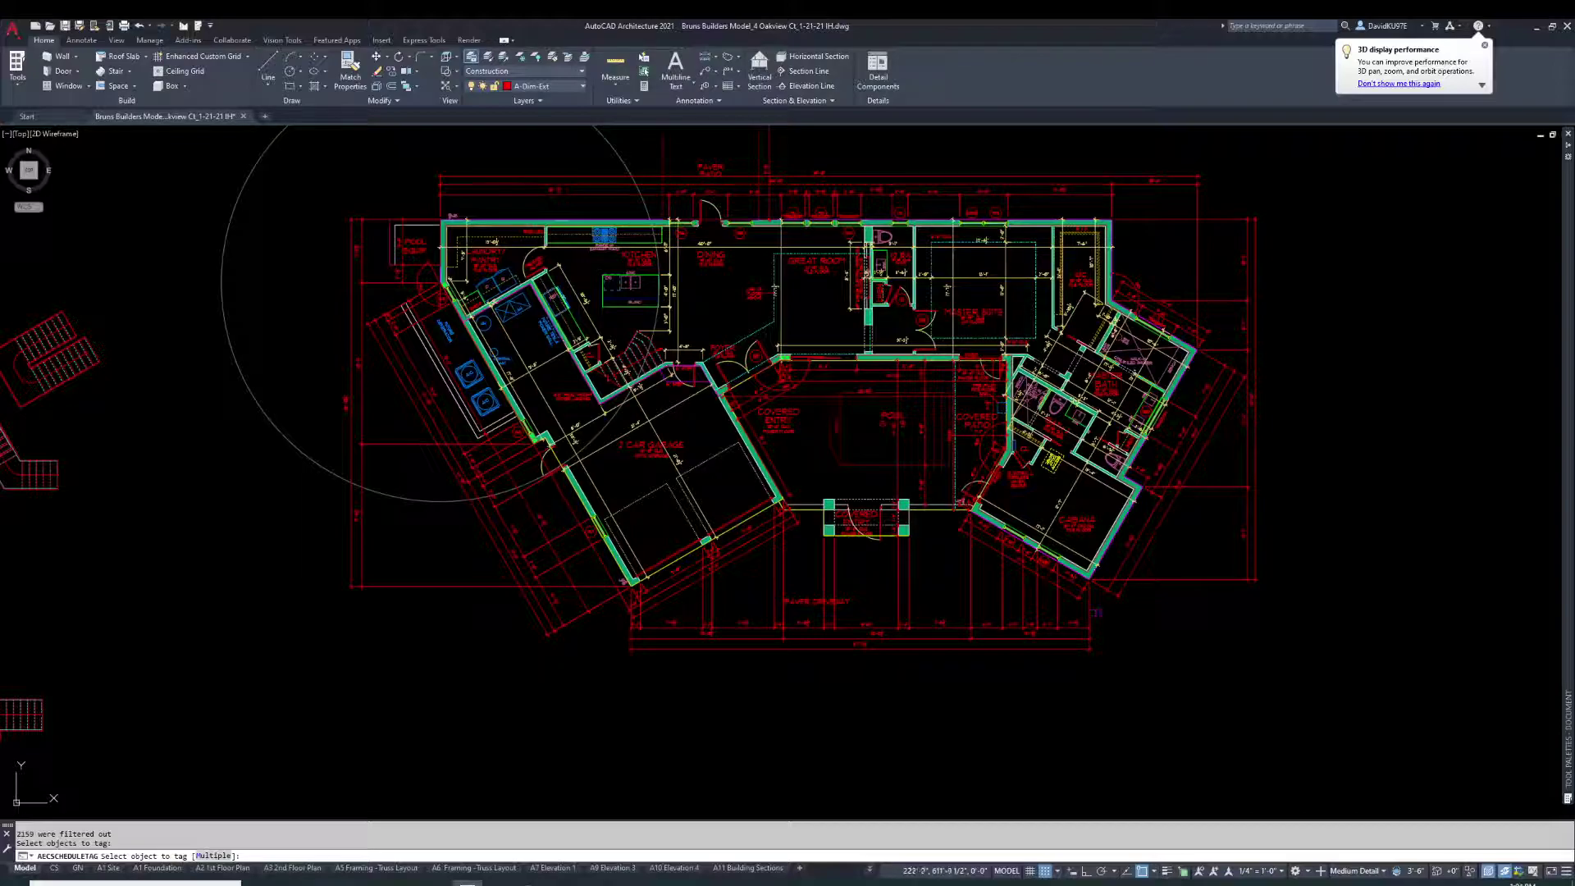
End tagging and reduce window tag 199's scale from 6 to 5 in Properties.
{"action": "key", "text": "Return"}
{"action": "middle_click_drag", "start_coordinate": [1154, 332], "coordinate": [1148, 322]}
{"action": "scroll", "coordinate": [964, 176], "scroll_direction": "up", "scroll_amount": 8}
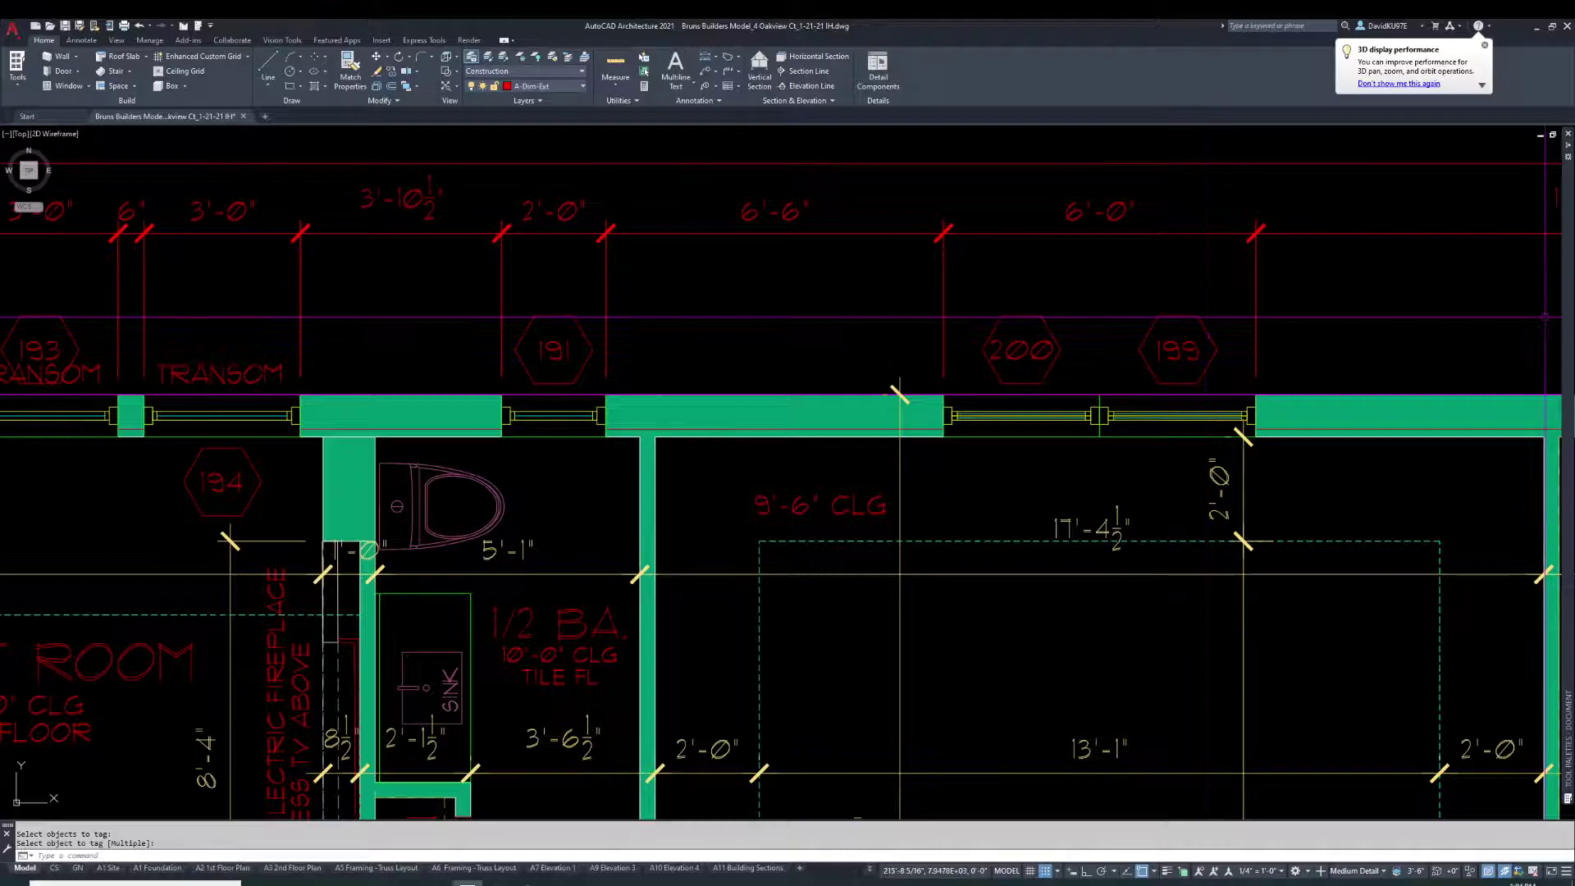
{"action": "mouse_move", "coordinate": [1568, 287]}
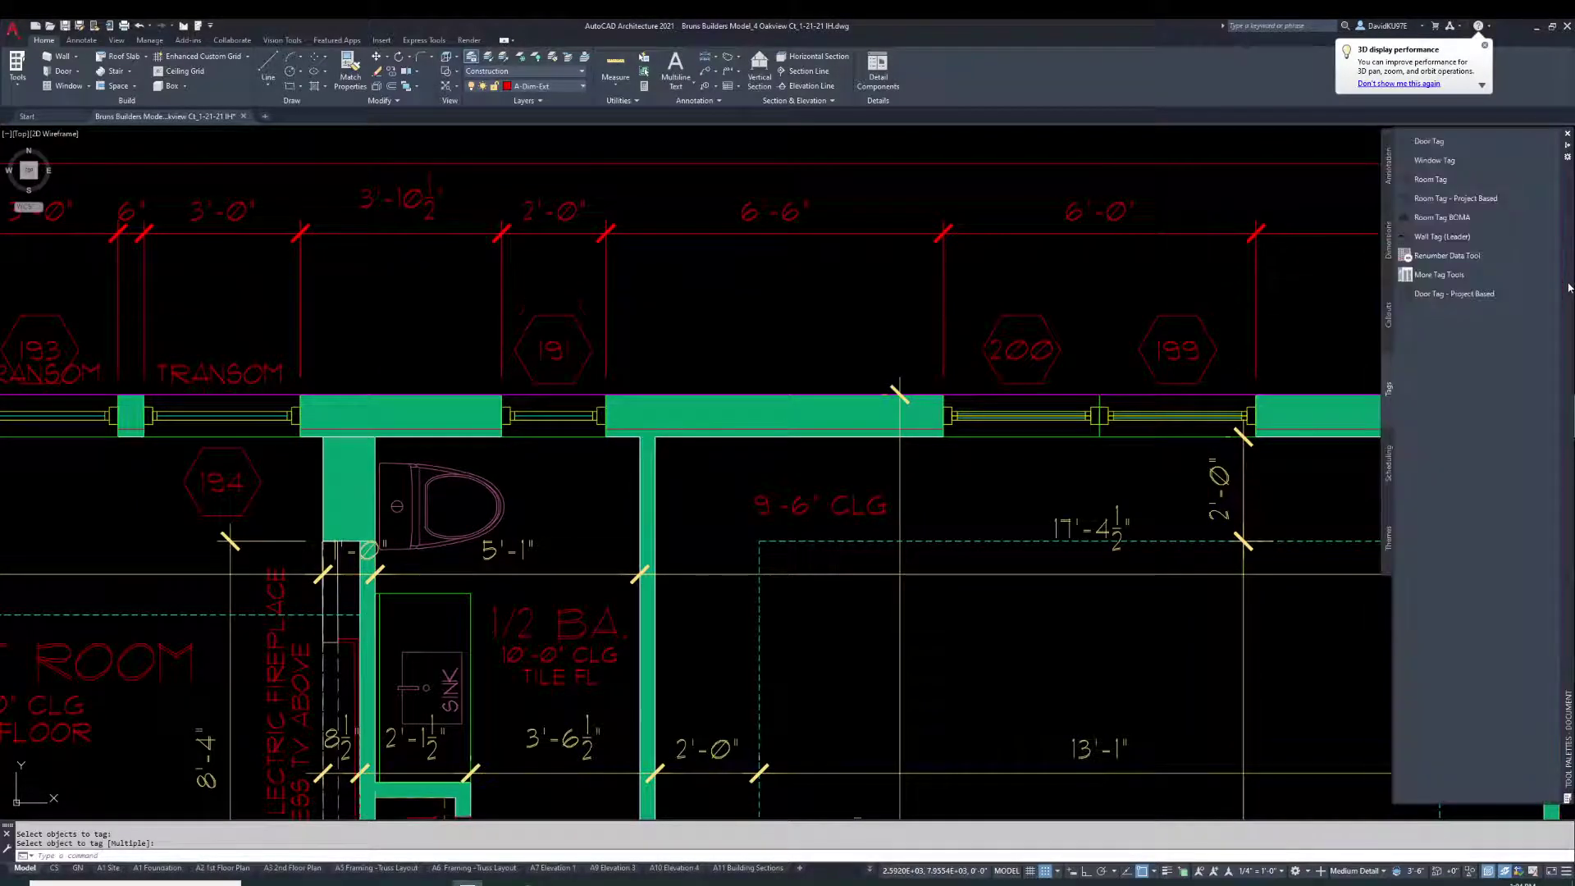
{"action": "left_click", "coordinate": [1185, 350]}
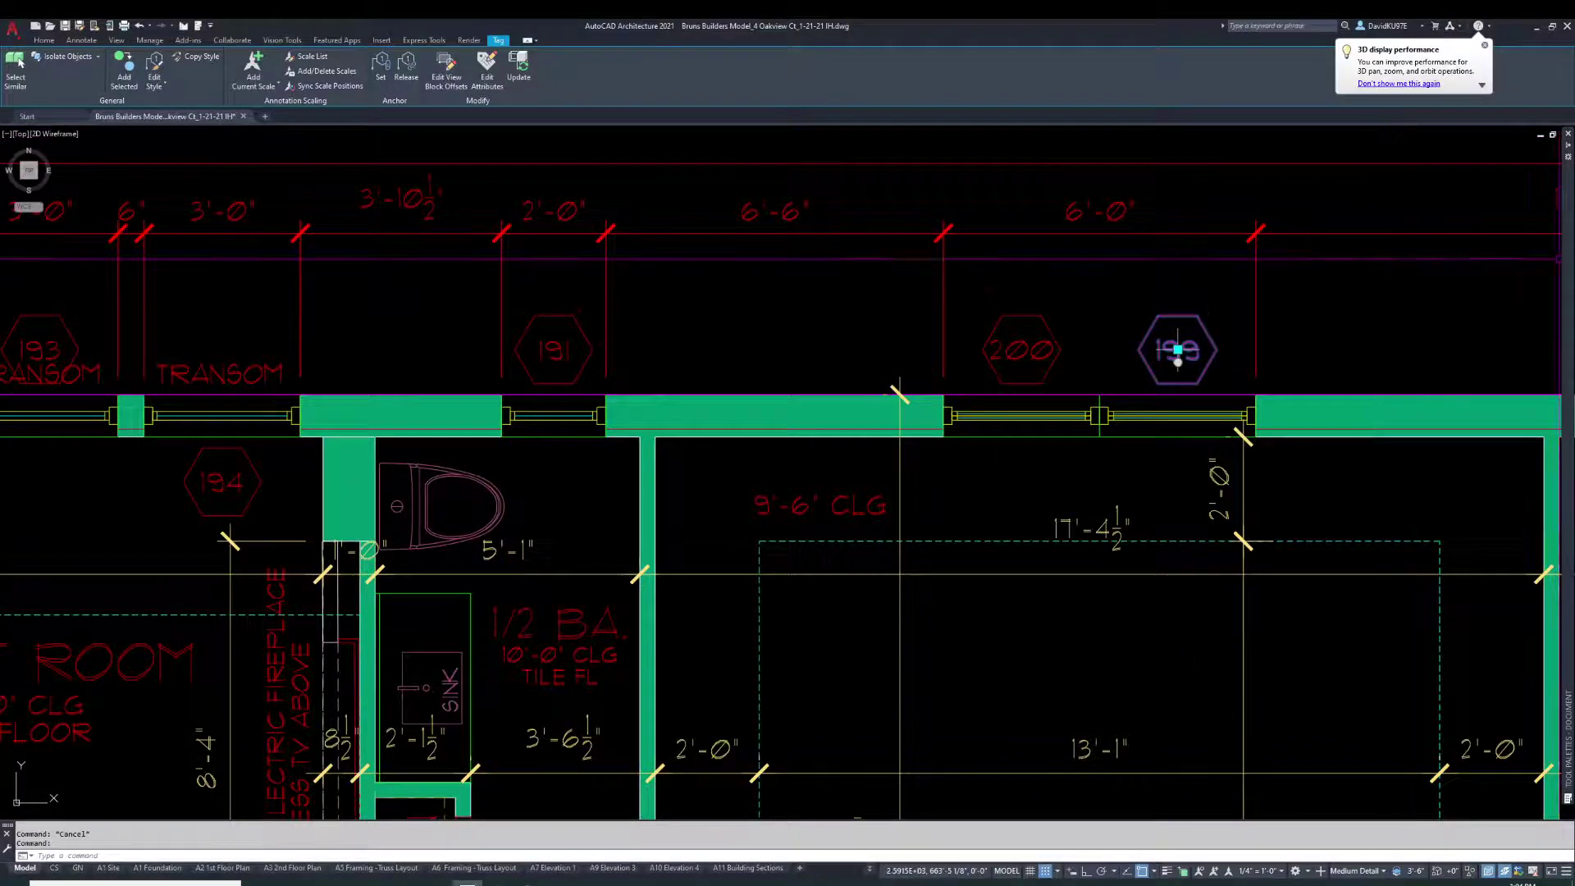
{"action": "mouse_move", "coordinate": [1568, 283]}
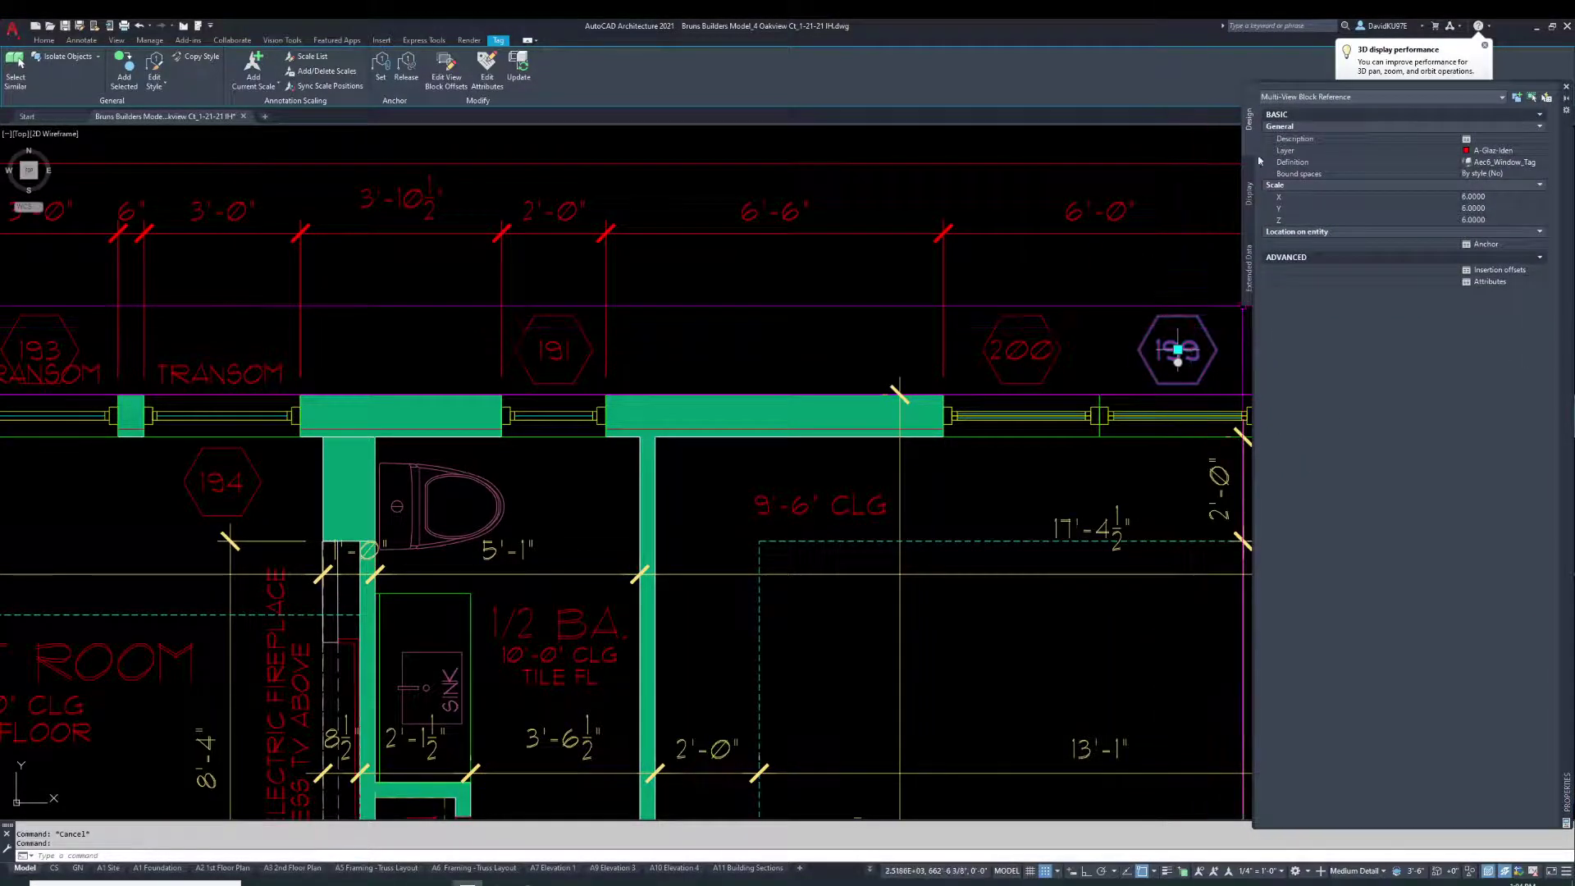
{"action": "left_click", "coordinate": [1499, 196]}
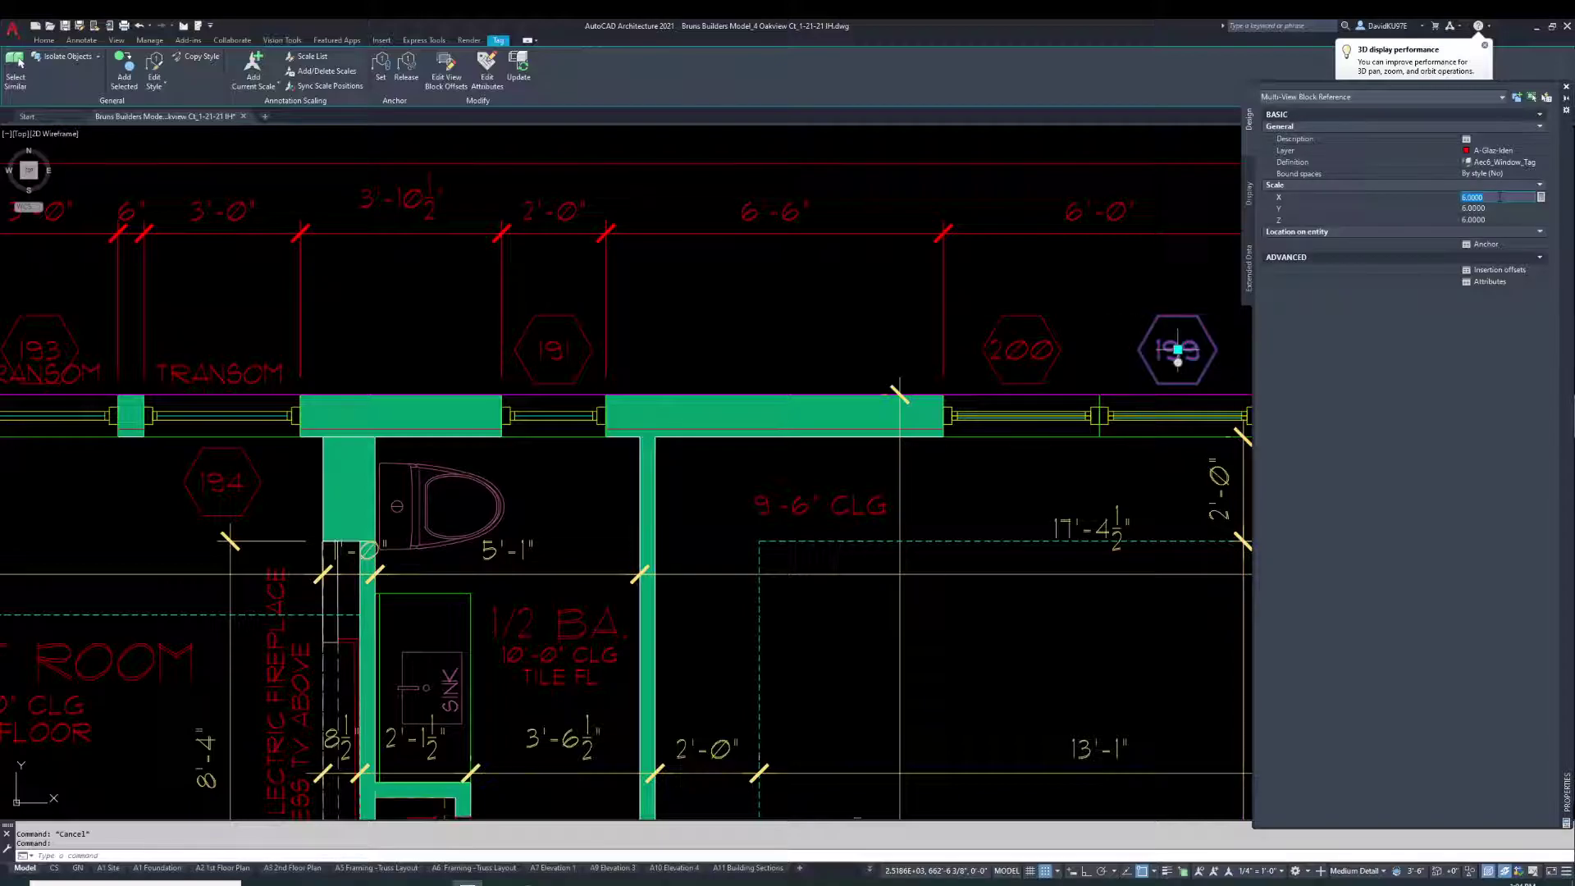
{"action": "type", "text": "5"}
{"action": "key", "text": "Return"}
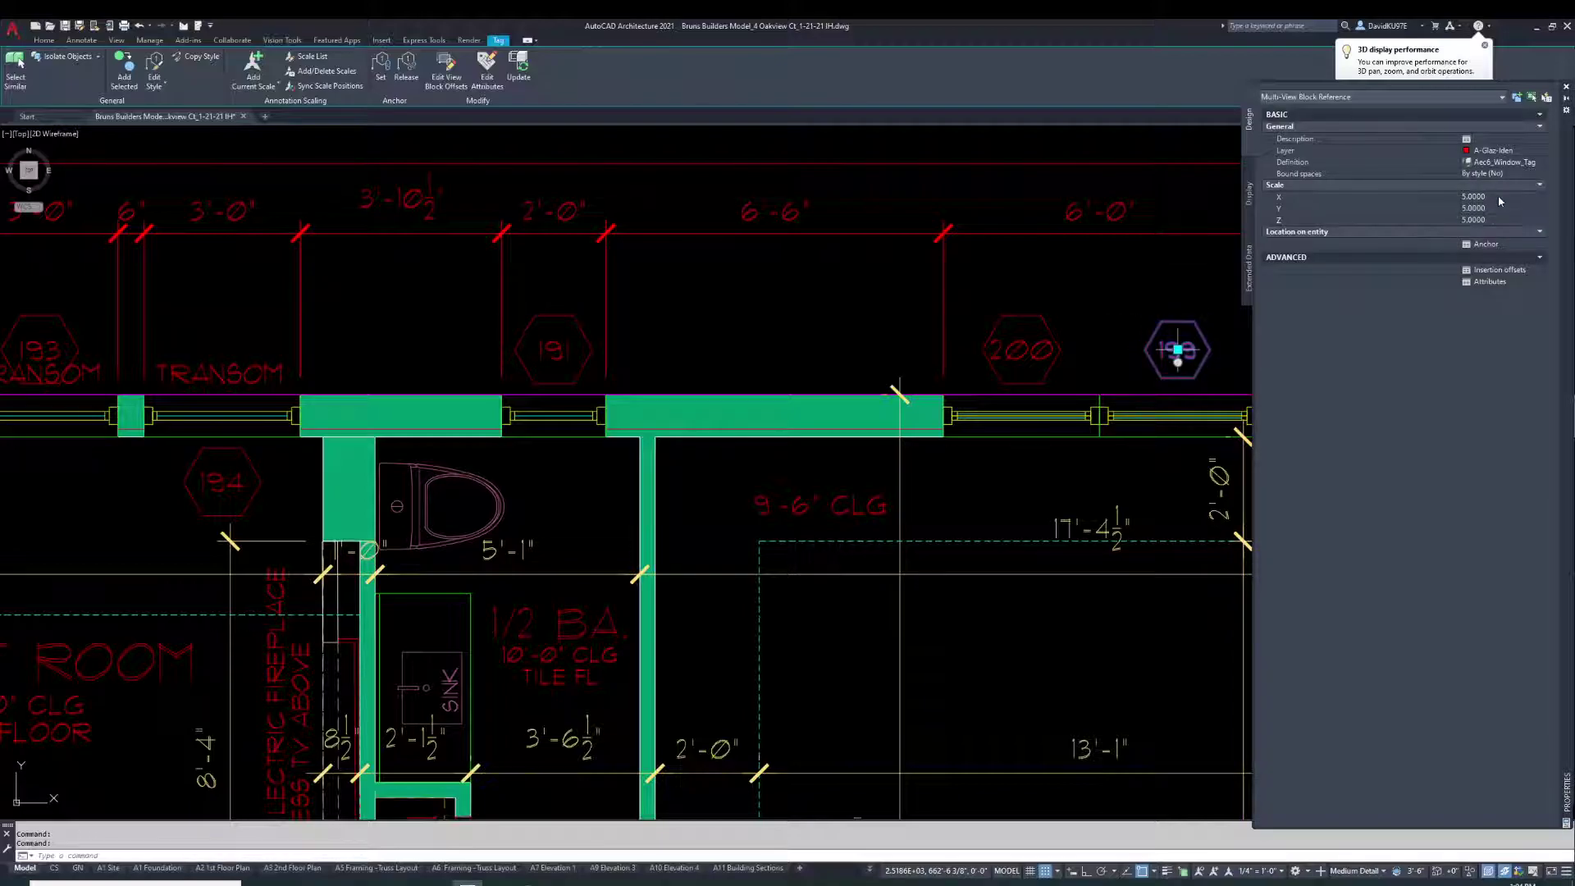
{"action": "key", "text": "Escape"}
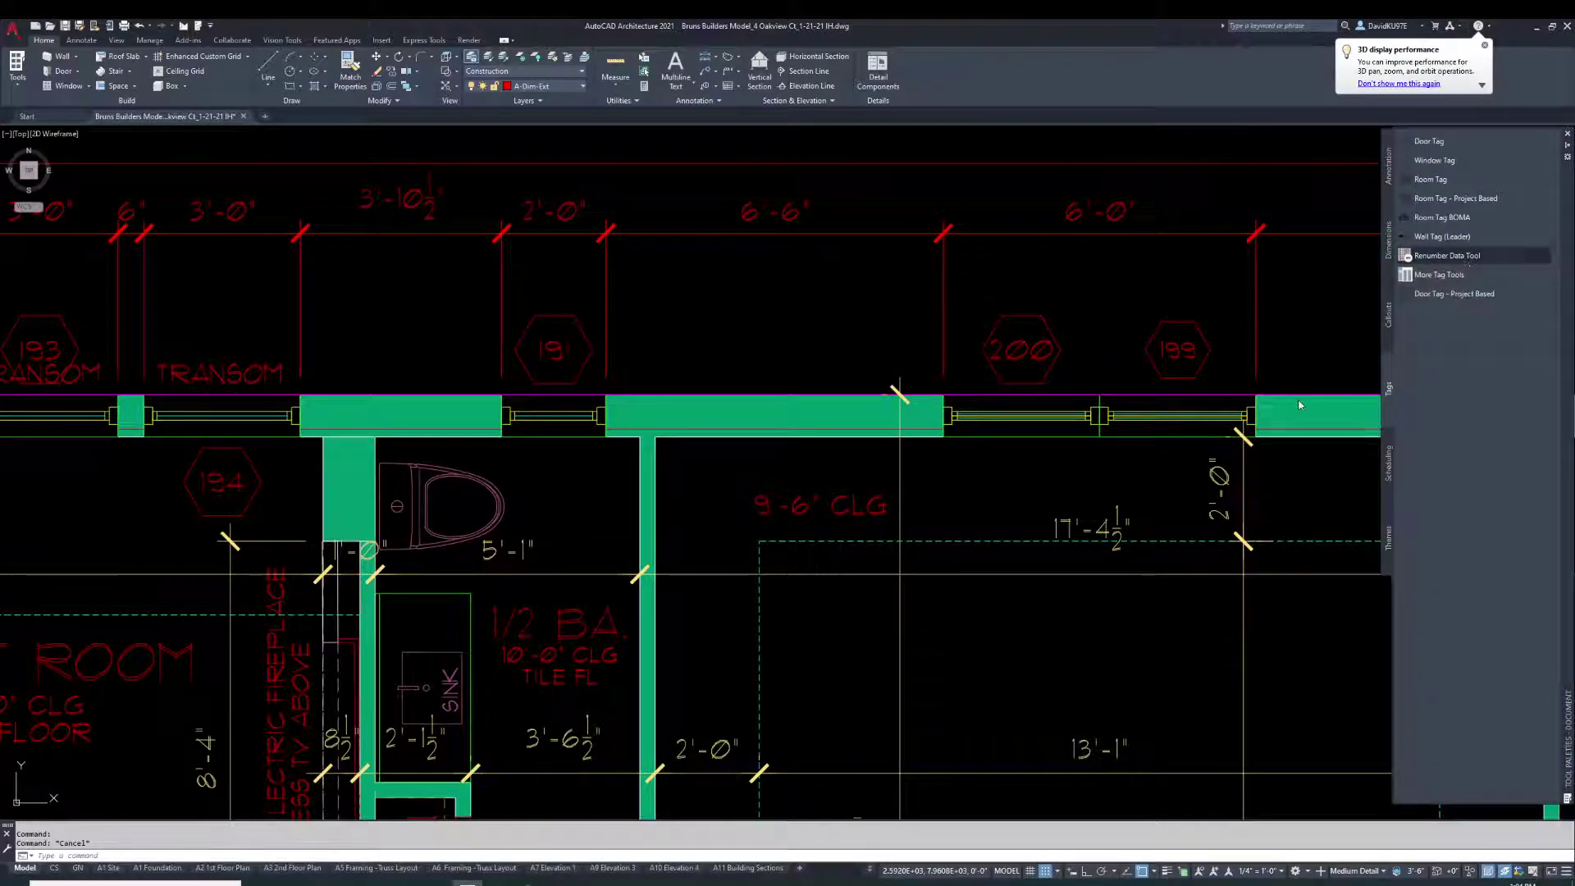
Renumber the windows with the WindowObjects property set, 199 and 200 onward becoming 1 through 5.
{"action": "left_click", "coordinate": [787, 423]}
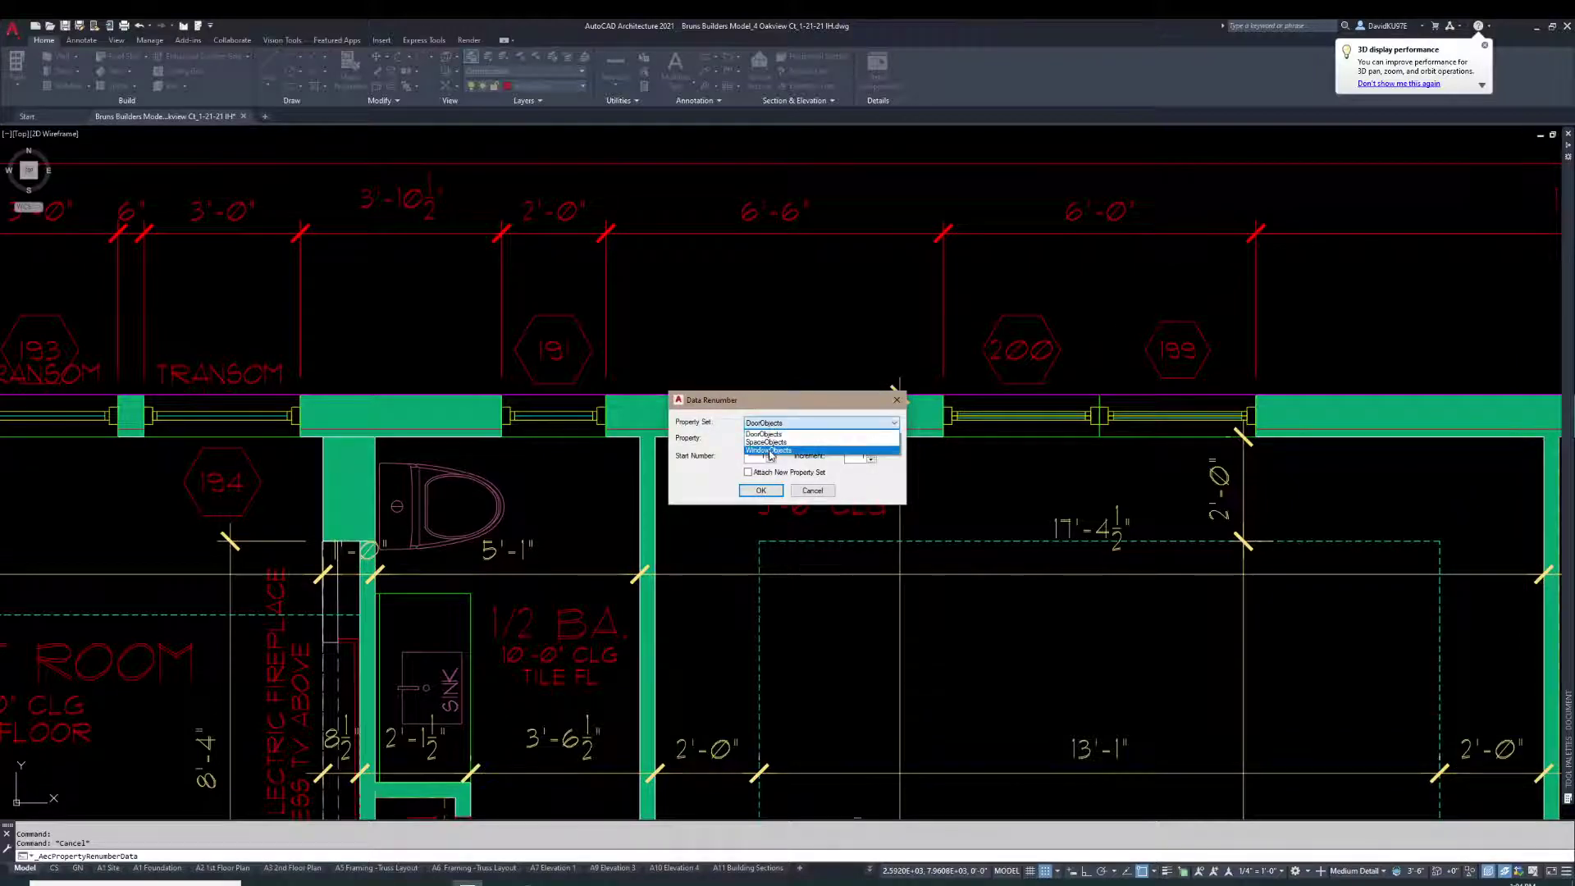
{"action": "left_click", "coordinate": [762, 456]}
{"action": "left_click", "coordinate": [762, 491]}
{"action": "scroll", "coordinate": [832, 271], "scroll_direction": "down", "scroll_amount": 5}
{"action": "scroll", "coordinate": [833, 271], "scroll_direction": "up", "scroll_amount": 5}
{"action": "scroll", "coordinate": [984, 303], "scroll_direction": "up", "scroll_amount": 6}
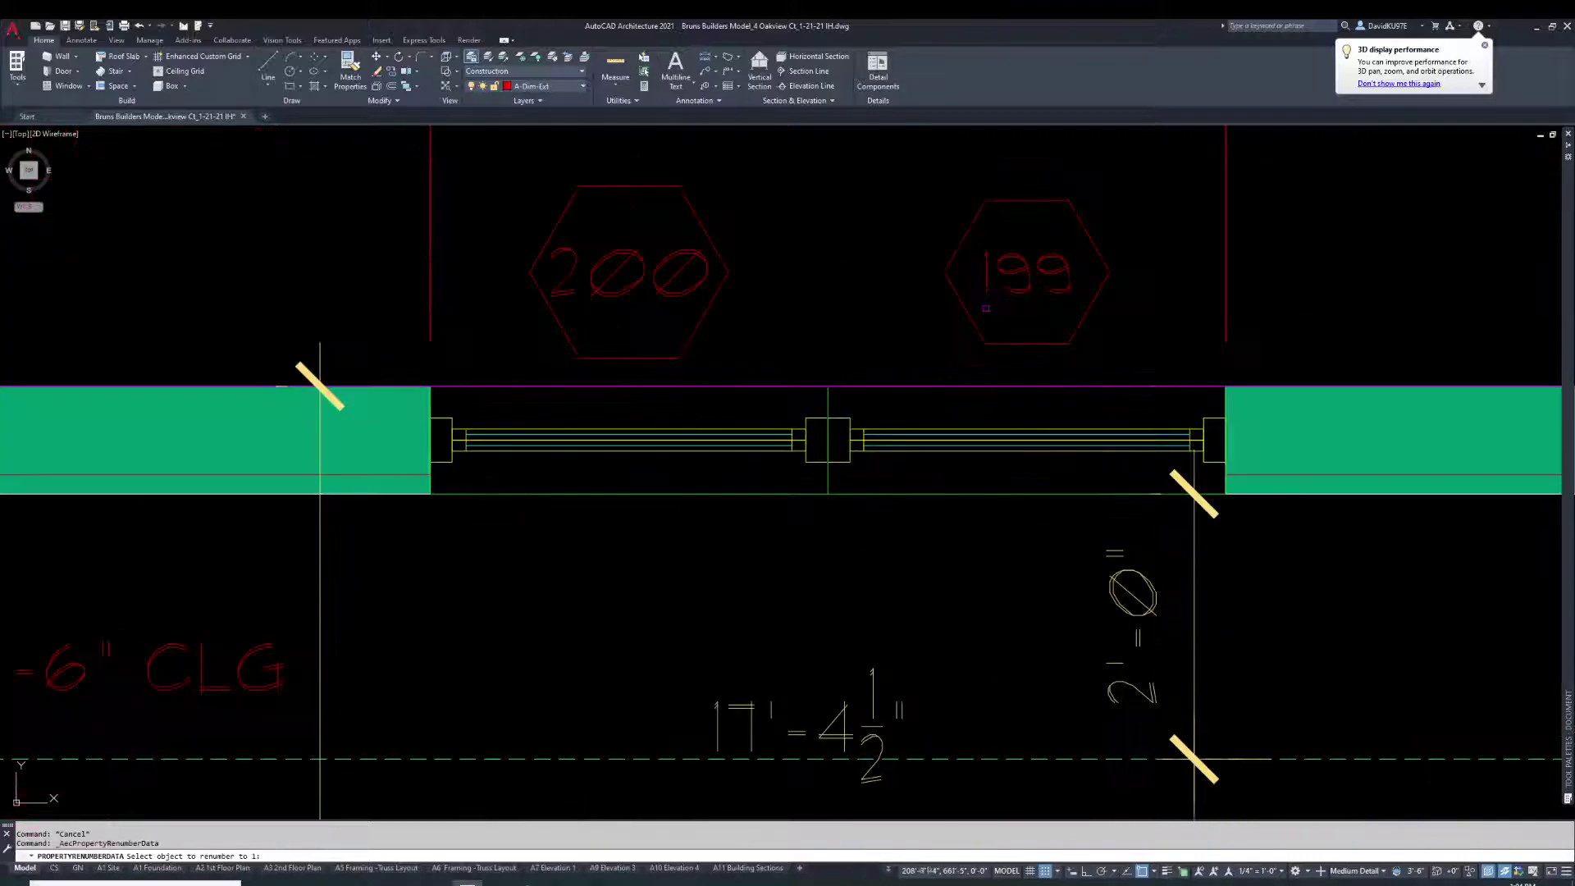
{"action": "left_click", "coordinate": [1025, 441]}
{"action": "left_click", "coordinate": [632, 476]}
{"action": "left_click", "coordinate": [623, 441]}
{"action": "scroll", "coordinate": [823, 329], "scroll_direction": "down", "scroll_amount": 5}
{"action": "left_click", "coordinate": [672, 363]}
{"action": "left_click", "coordinate": [471, 362]}
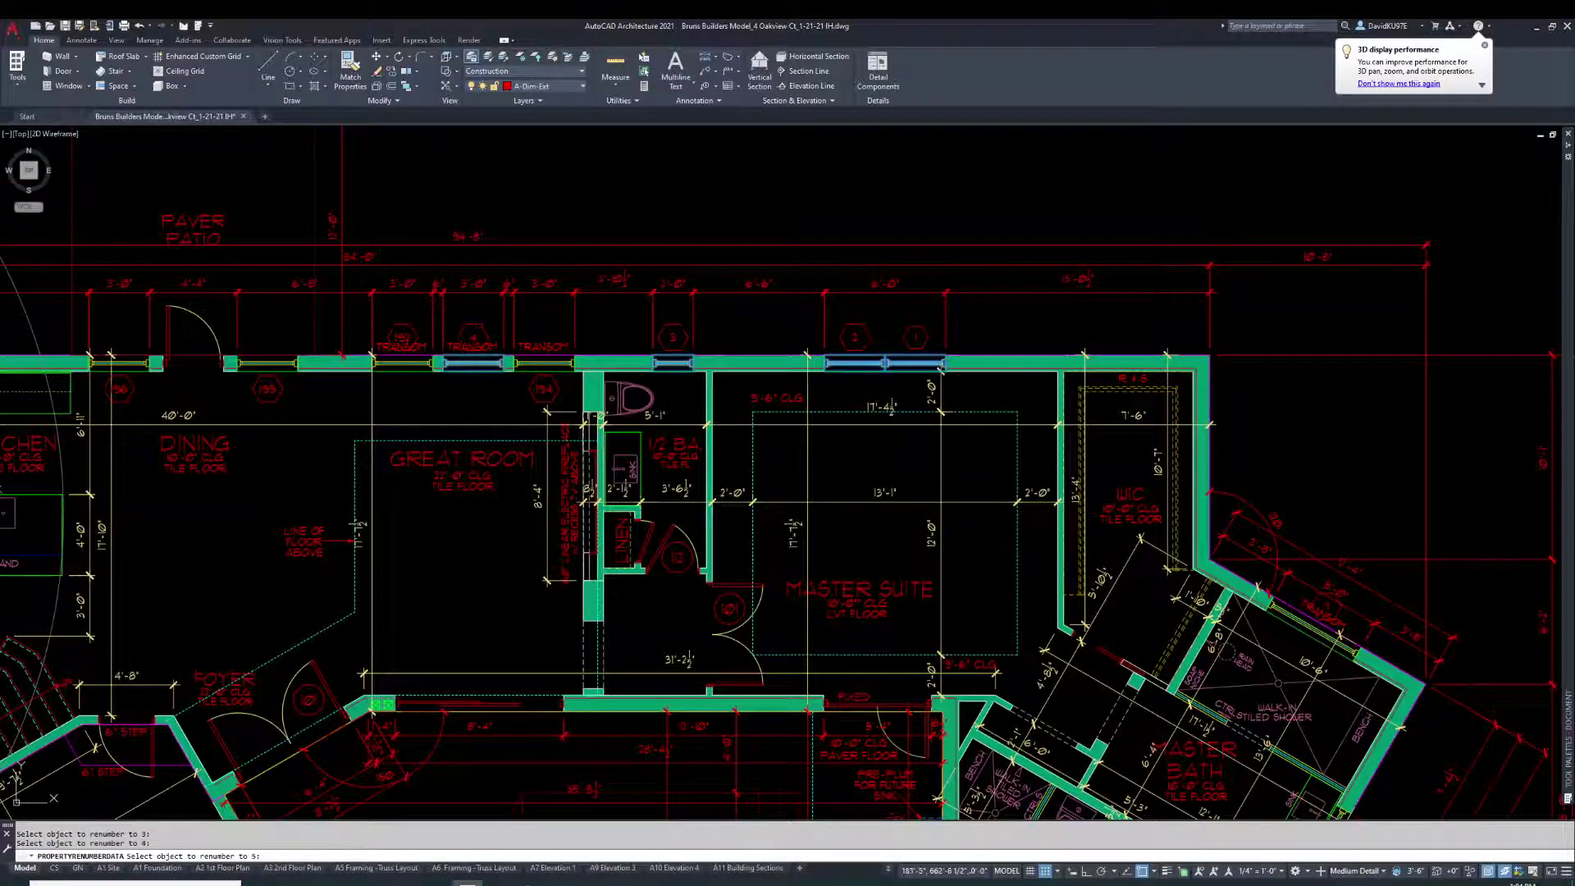
{"action": "left_click", "coordinate": [402, 362]}
{"action": "key", "text": "Return"}
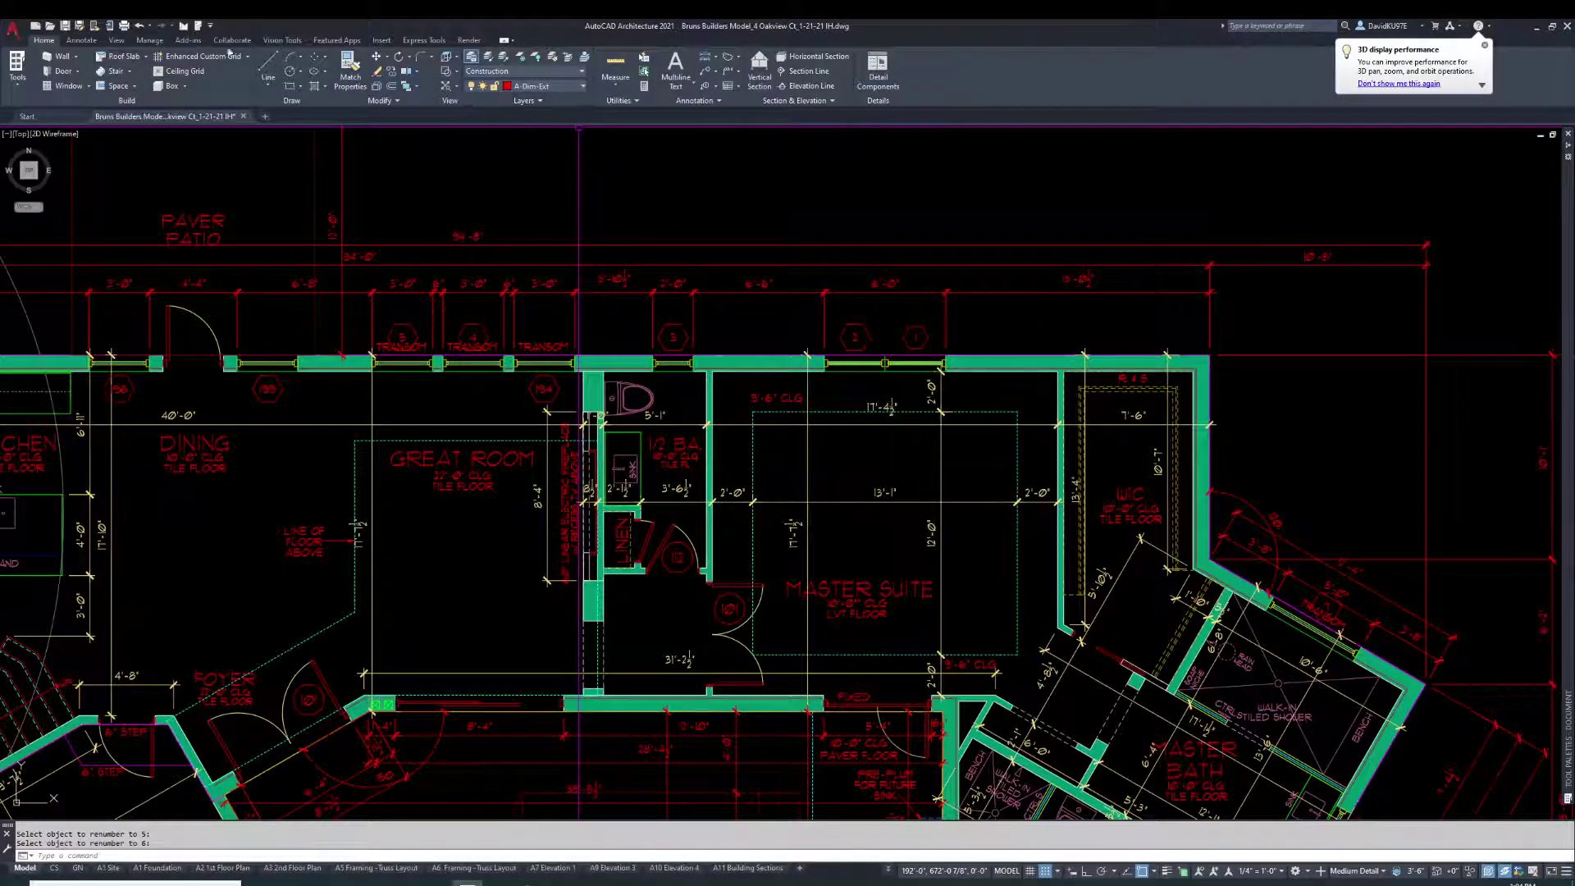
Undo the window renumbering with U.
{"action": "type", "text": "u"}
{"action": "scroll", "coordinate": [751, 311], "scroll_direction": "up", "scroll_amount": 4}
{"action": "key", "text": "Return"}
Undo the earlier tag placement as well with U.
{"action": "type", "text": "u"}
{"action": "key", "text": "Return"}
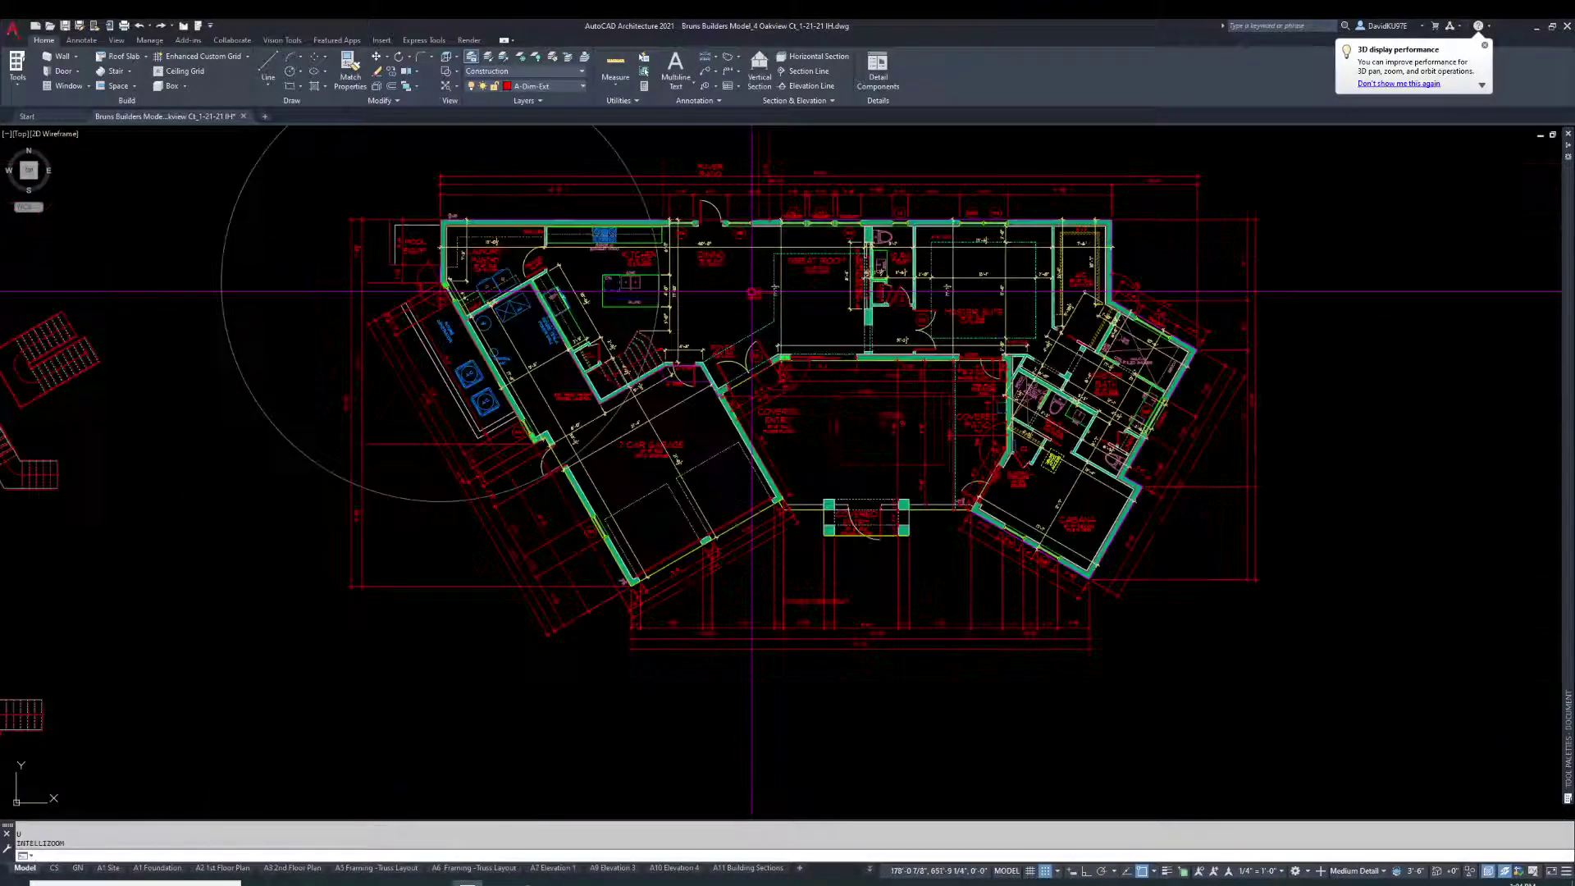
{"action": "scroll", "coordinate": [751, 291], "scroll_direction": "up", "scroll_amount": 3}
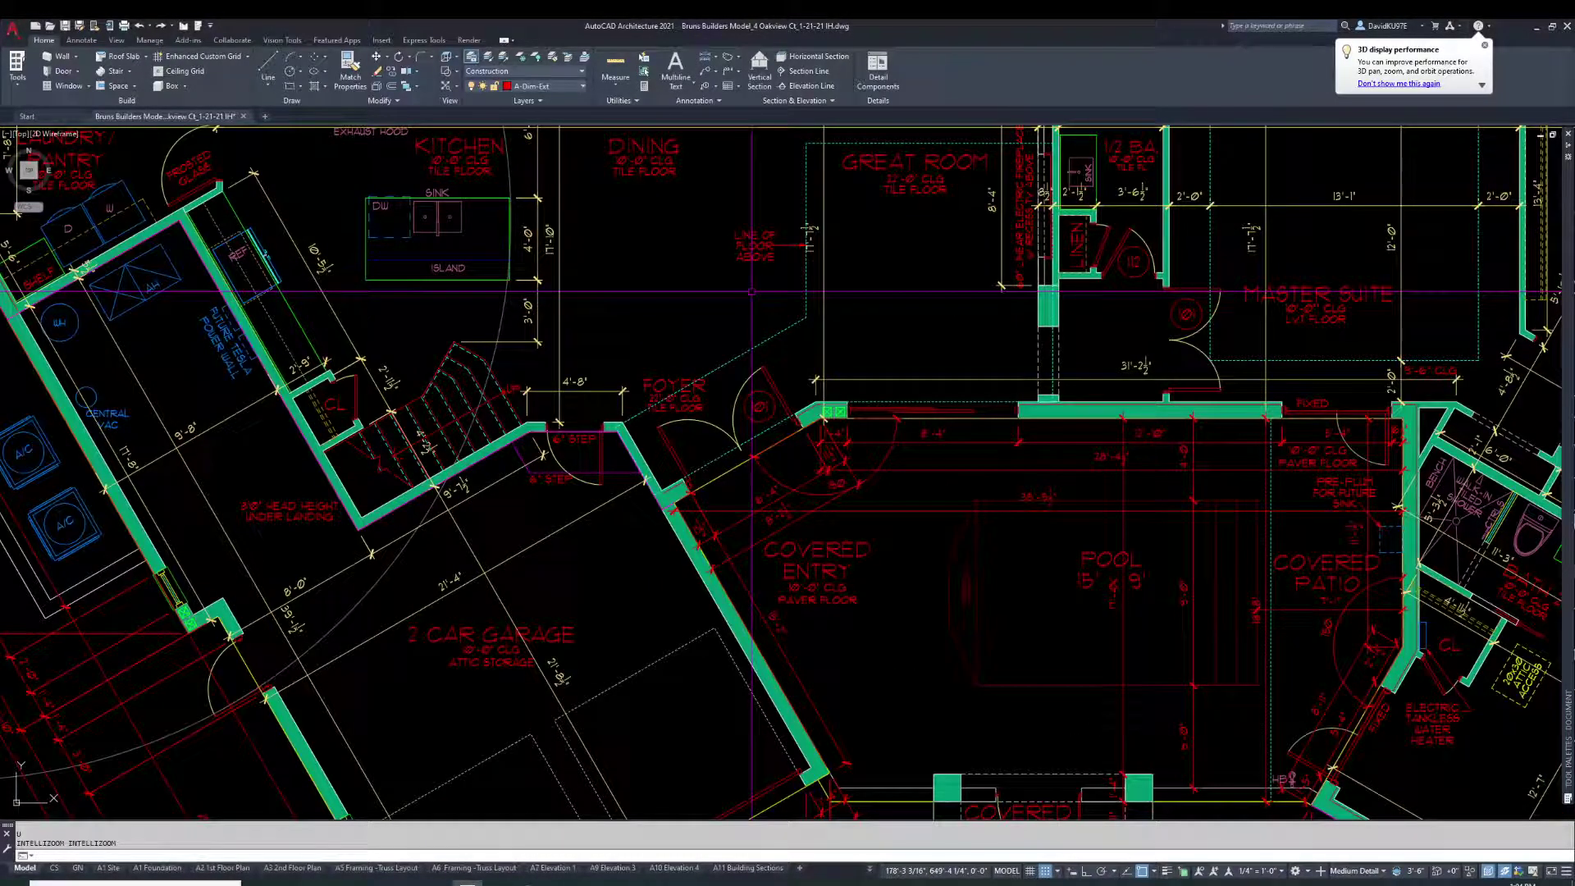
{"action": "scroll", "coordinate": [751, 291], "scroll_direction": "down", "scroll_amount": 5}
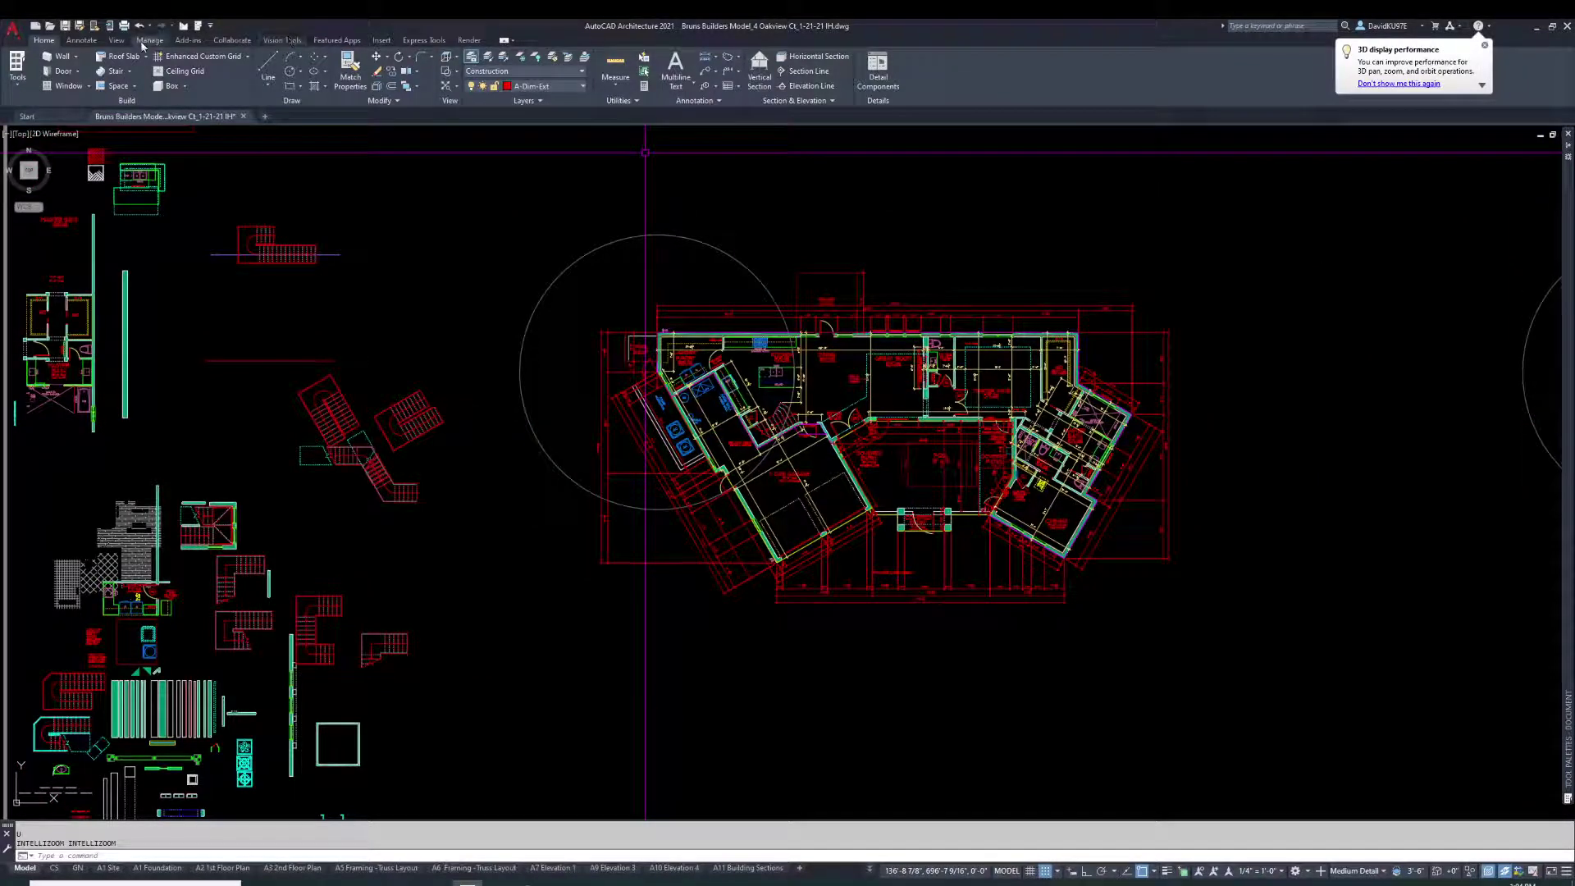
Tag the first transom window on the top wall at its centre, numbered 1.
{"action": "left_click", "coordinate": [82, 40]}
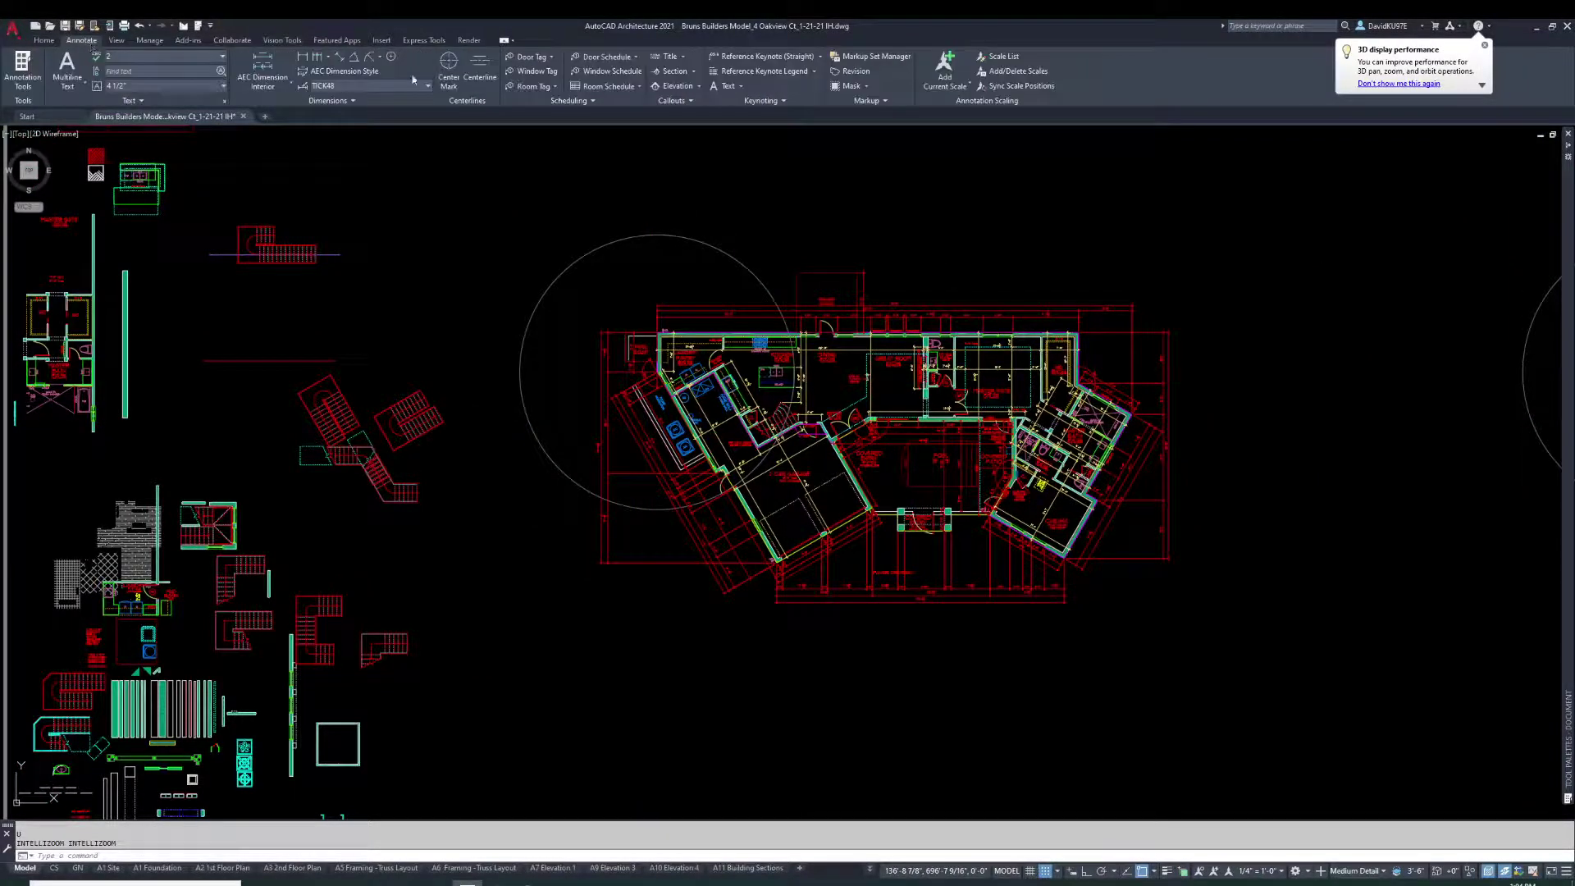
{"action": "left_click", "coordinate": [547, 82]}
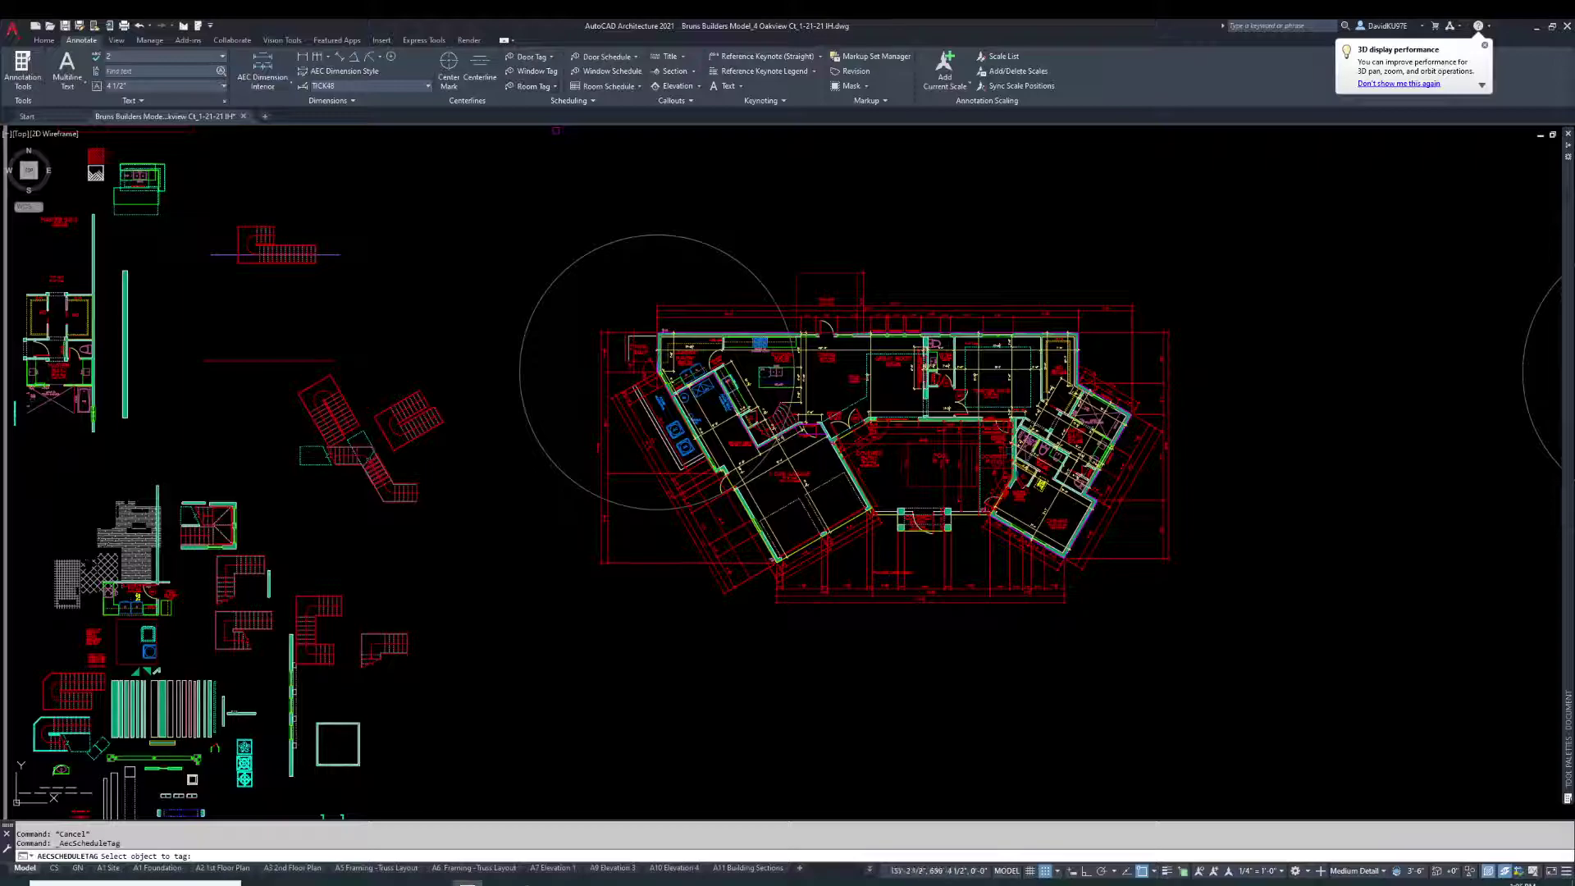
{"action": "scroll", "coordinate": [908, 353], "scroll_direction": "up", "scroll_amount": 6}
{"action": "left_click", "coordinate": [1123, 273]}
{"action": "scroll", "coordinate": [1125, 246], "scroll_direction": "up", "scroll_amount": 4}
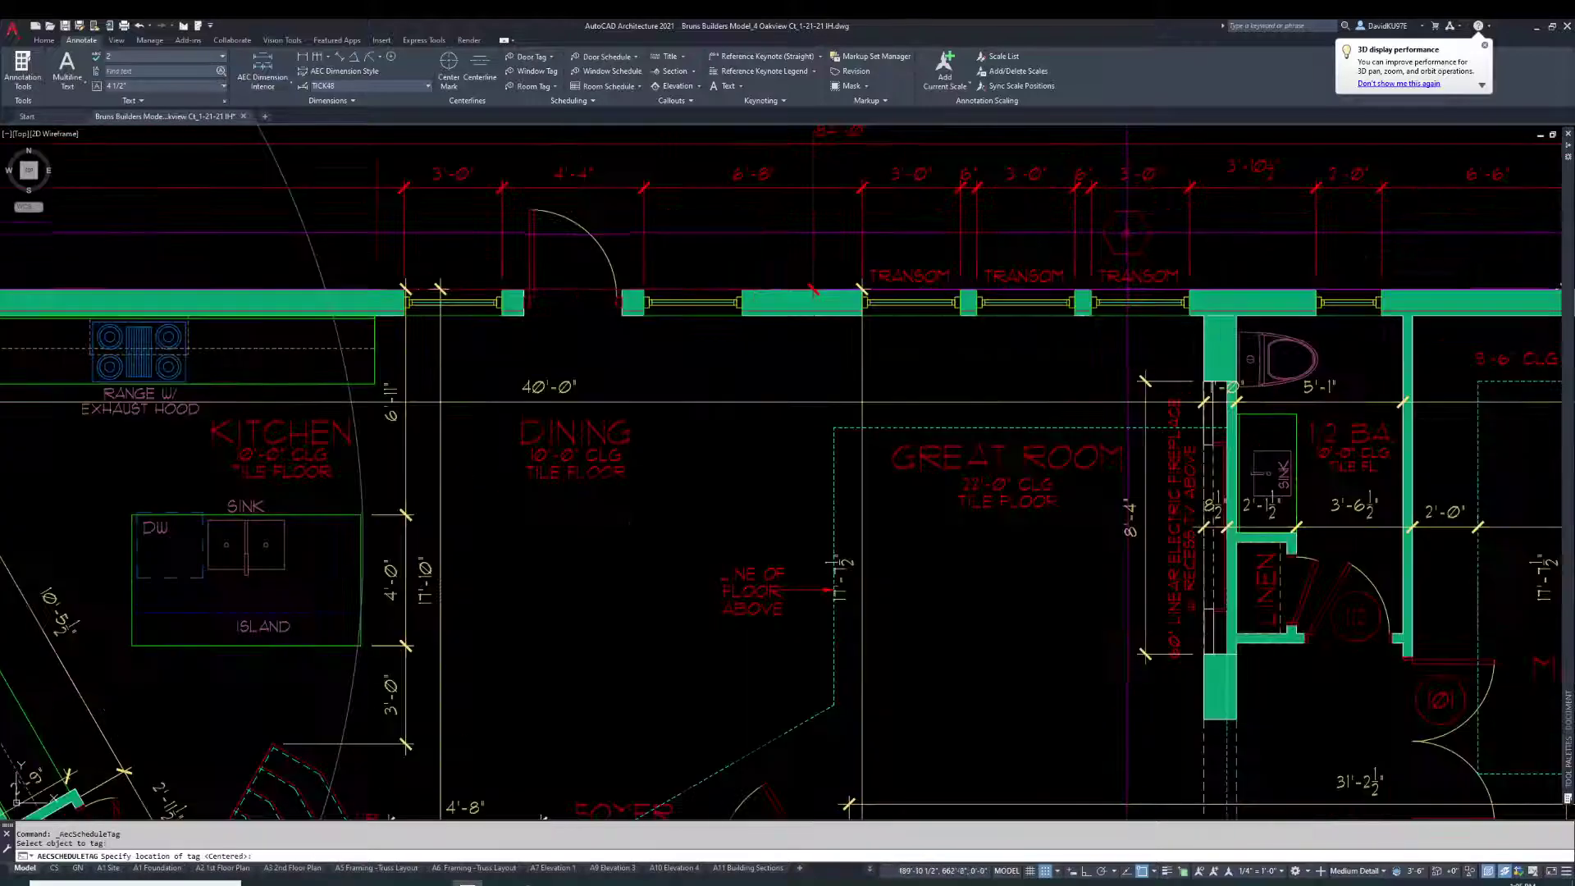
{"action": "key", "text": "Return"}
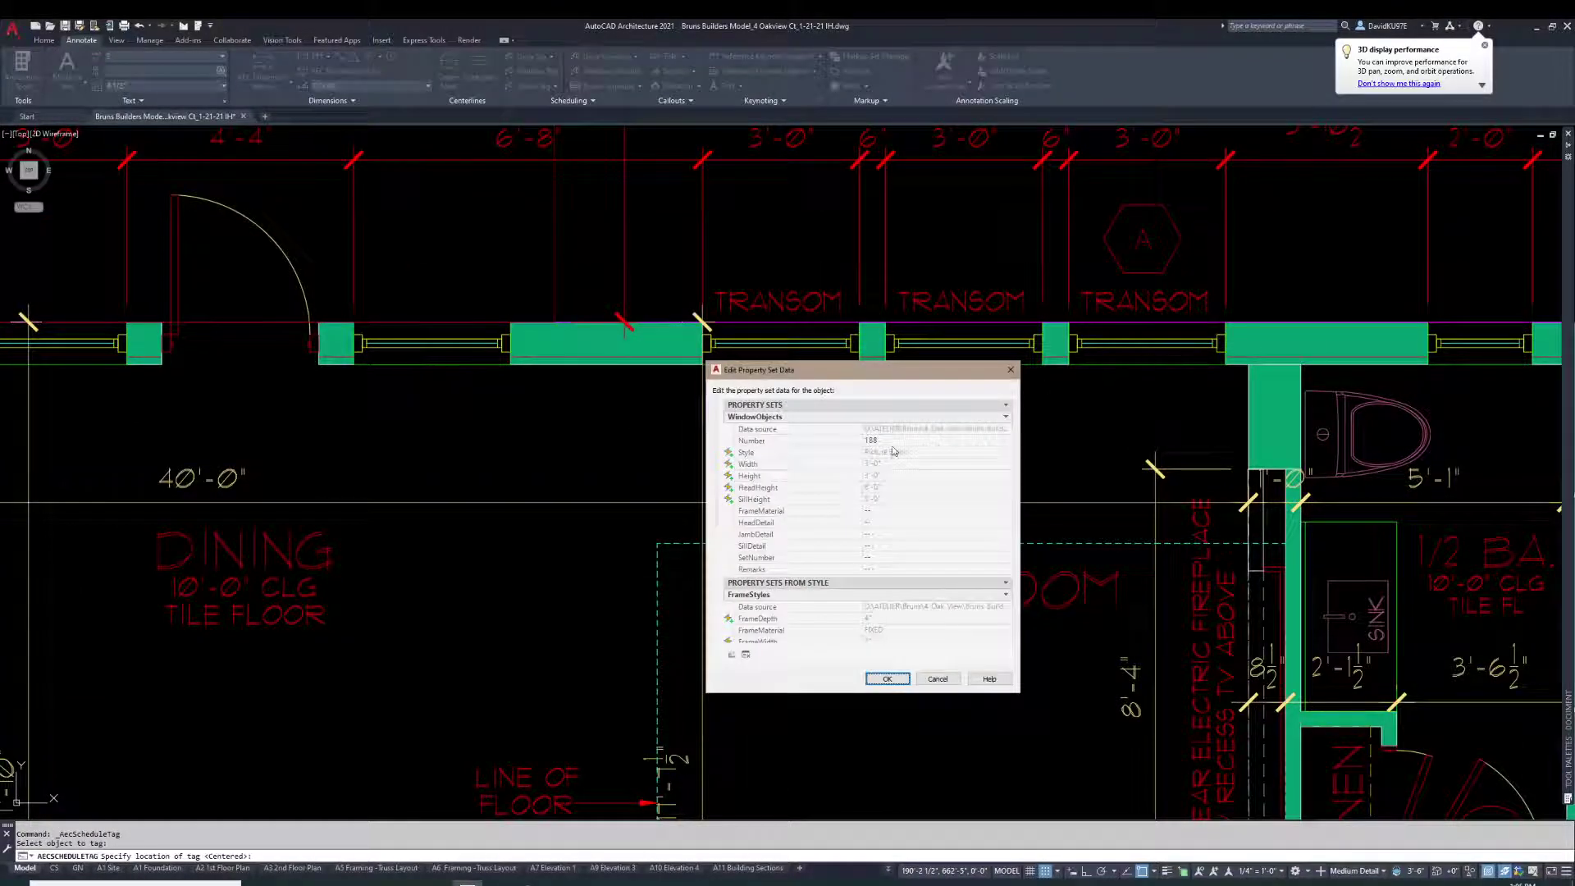
{"action": "type", "text": "1"}
{"action": "left_click", "coordinate": [888, 679]}
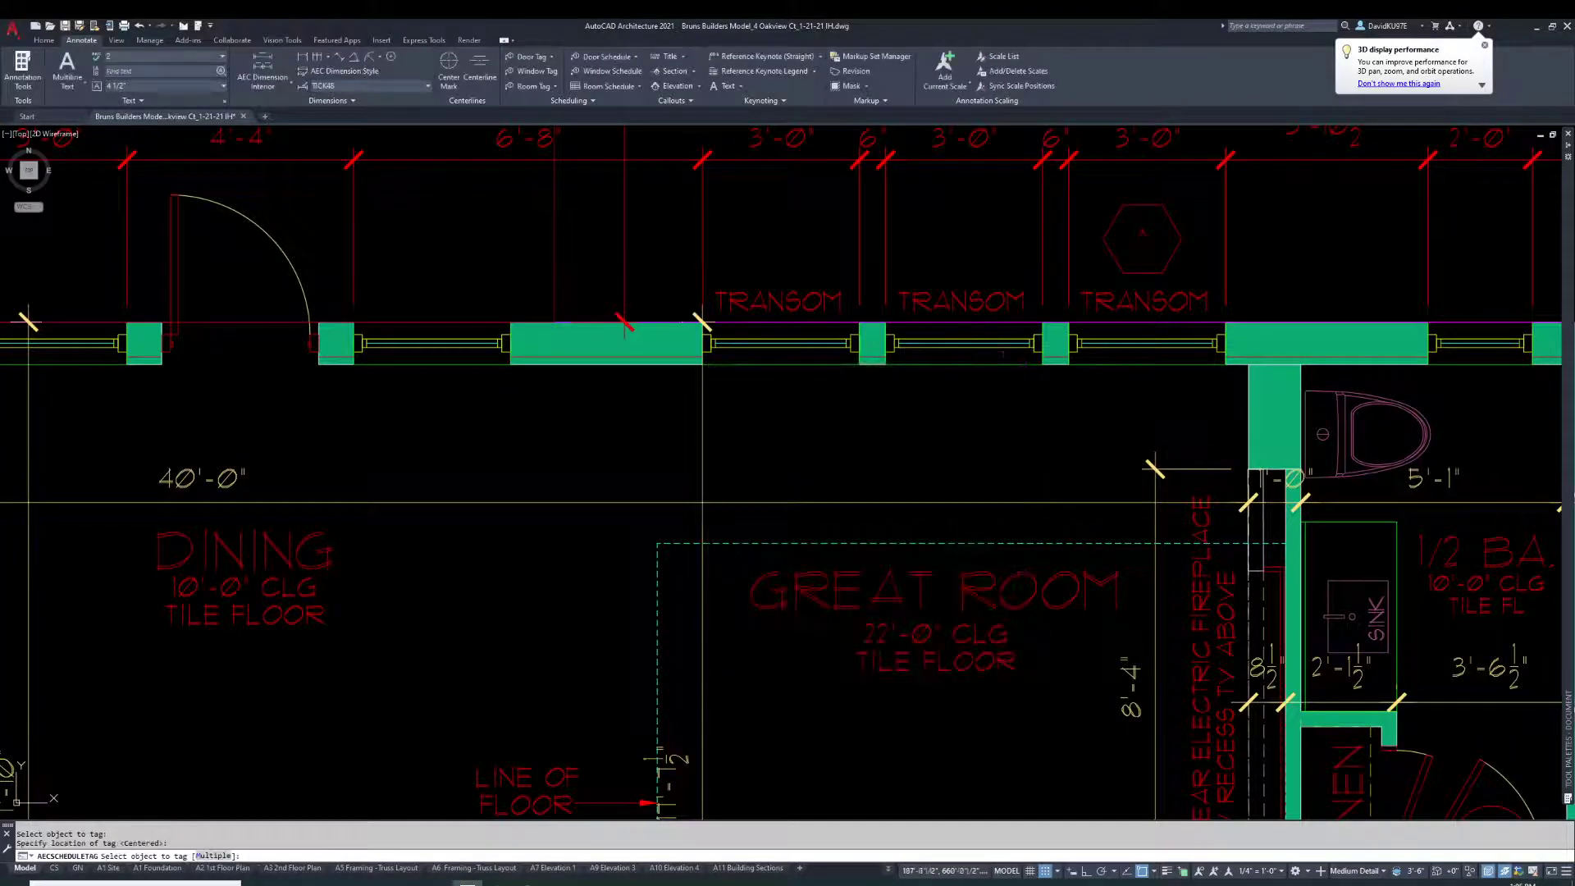
Place a centred tag on the next transom window and confirm its number.
{"action": "key", "text": "Return"}
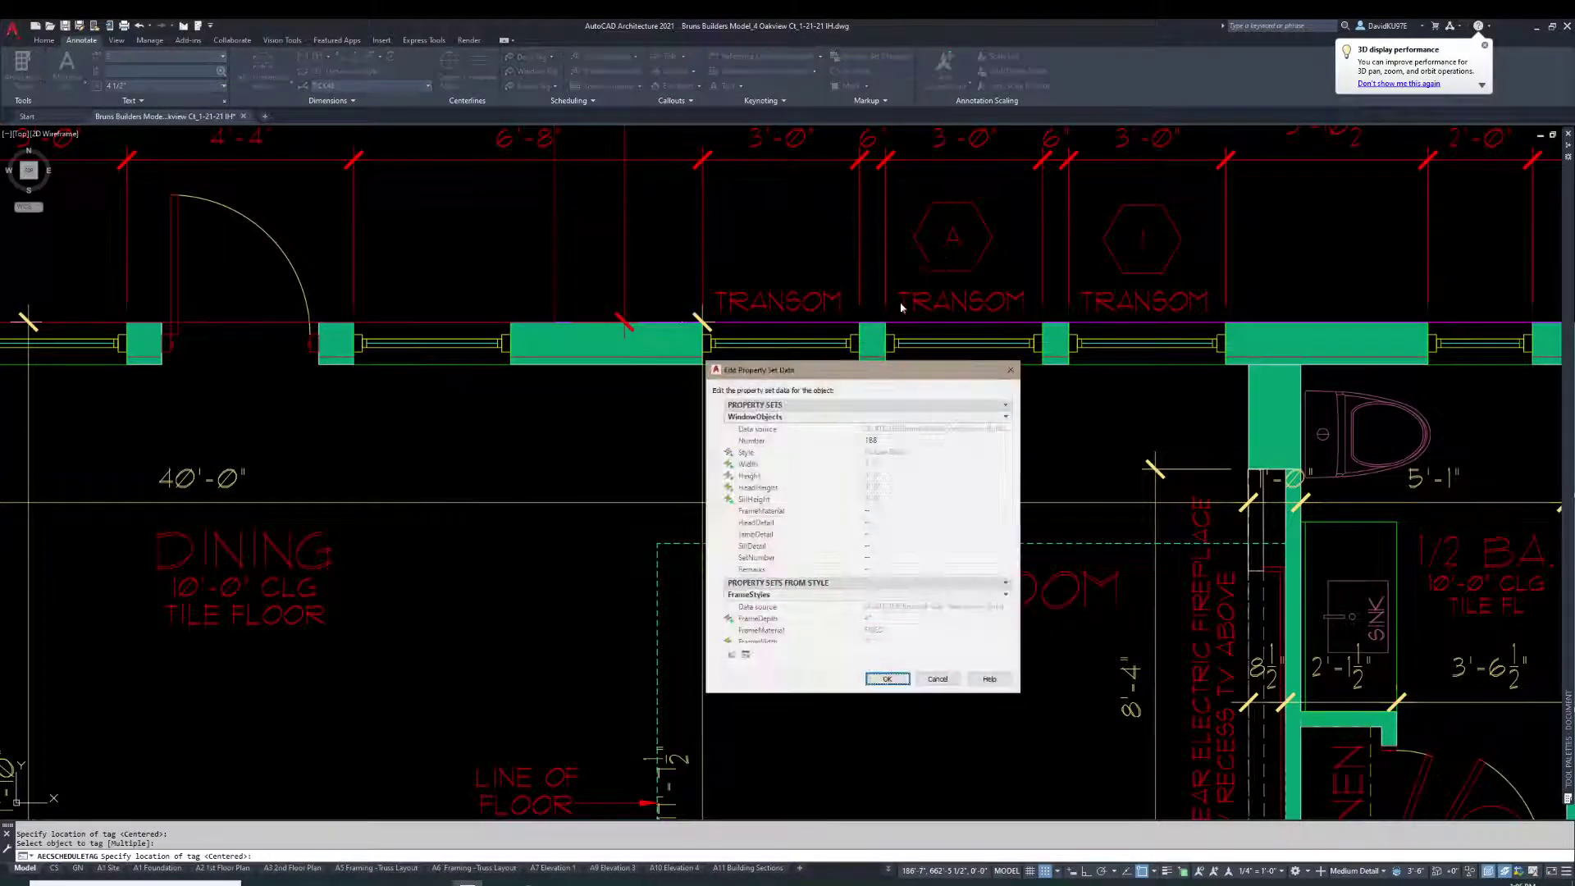
{"action": "left_click", "coordinate": [885, 441]}
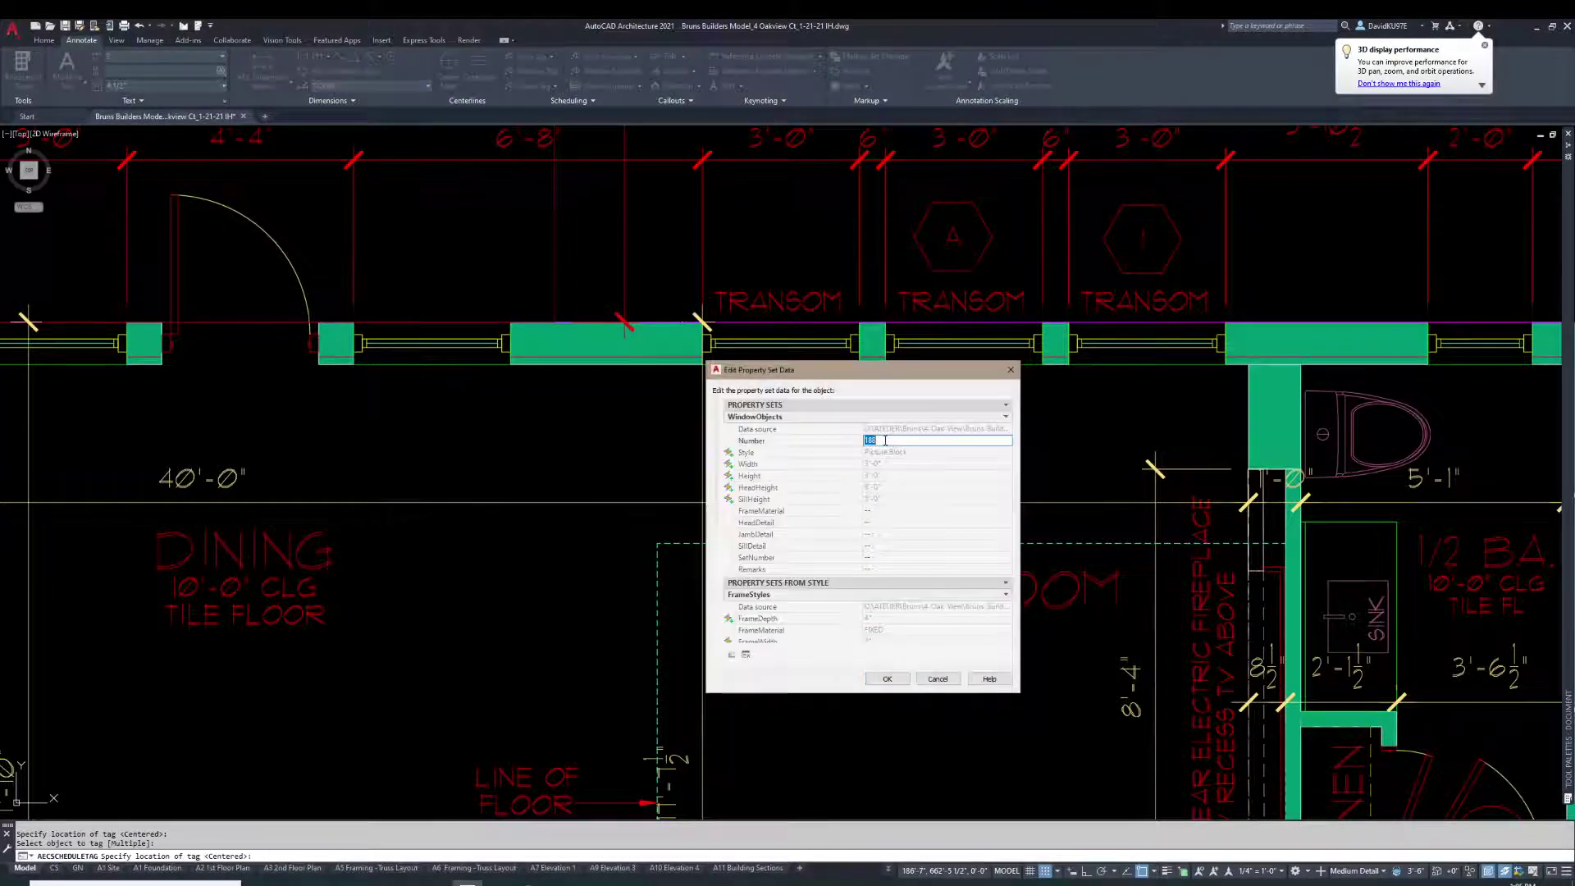
{"action": "left_click", "coordinate": [887, 679]}
{"action": "scroll", "coordinate": [840, 436], "scroll_direction": "down", "scroll_amount": 6}
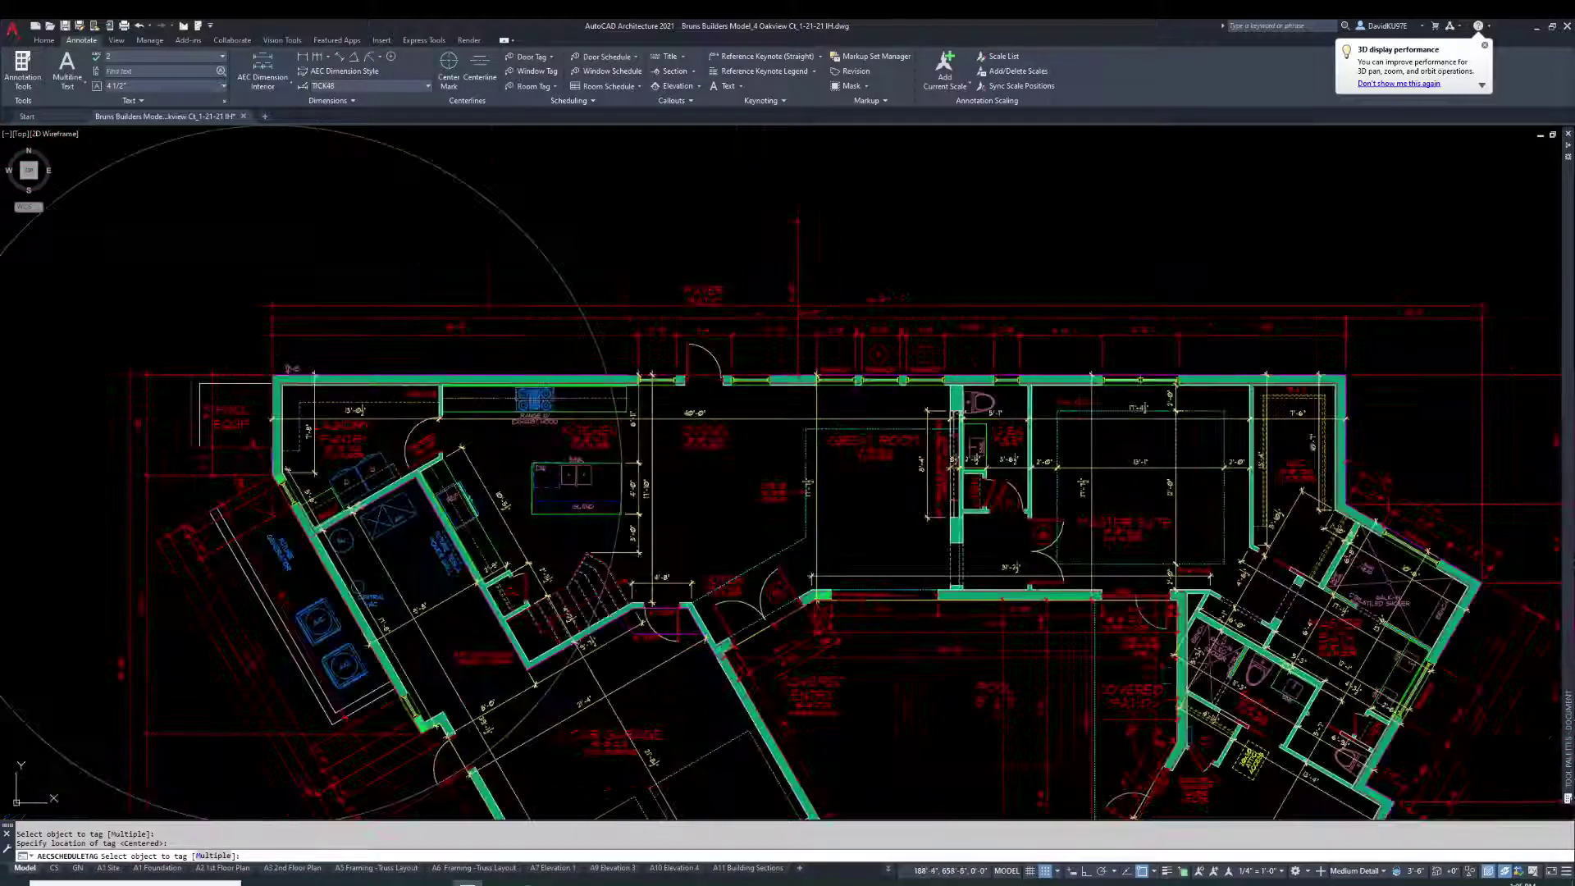
End the AECSCHEDULETAG command and zoom to review the whole first-floor plan.
{"action": "key", "text": "Escape"}
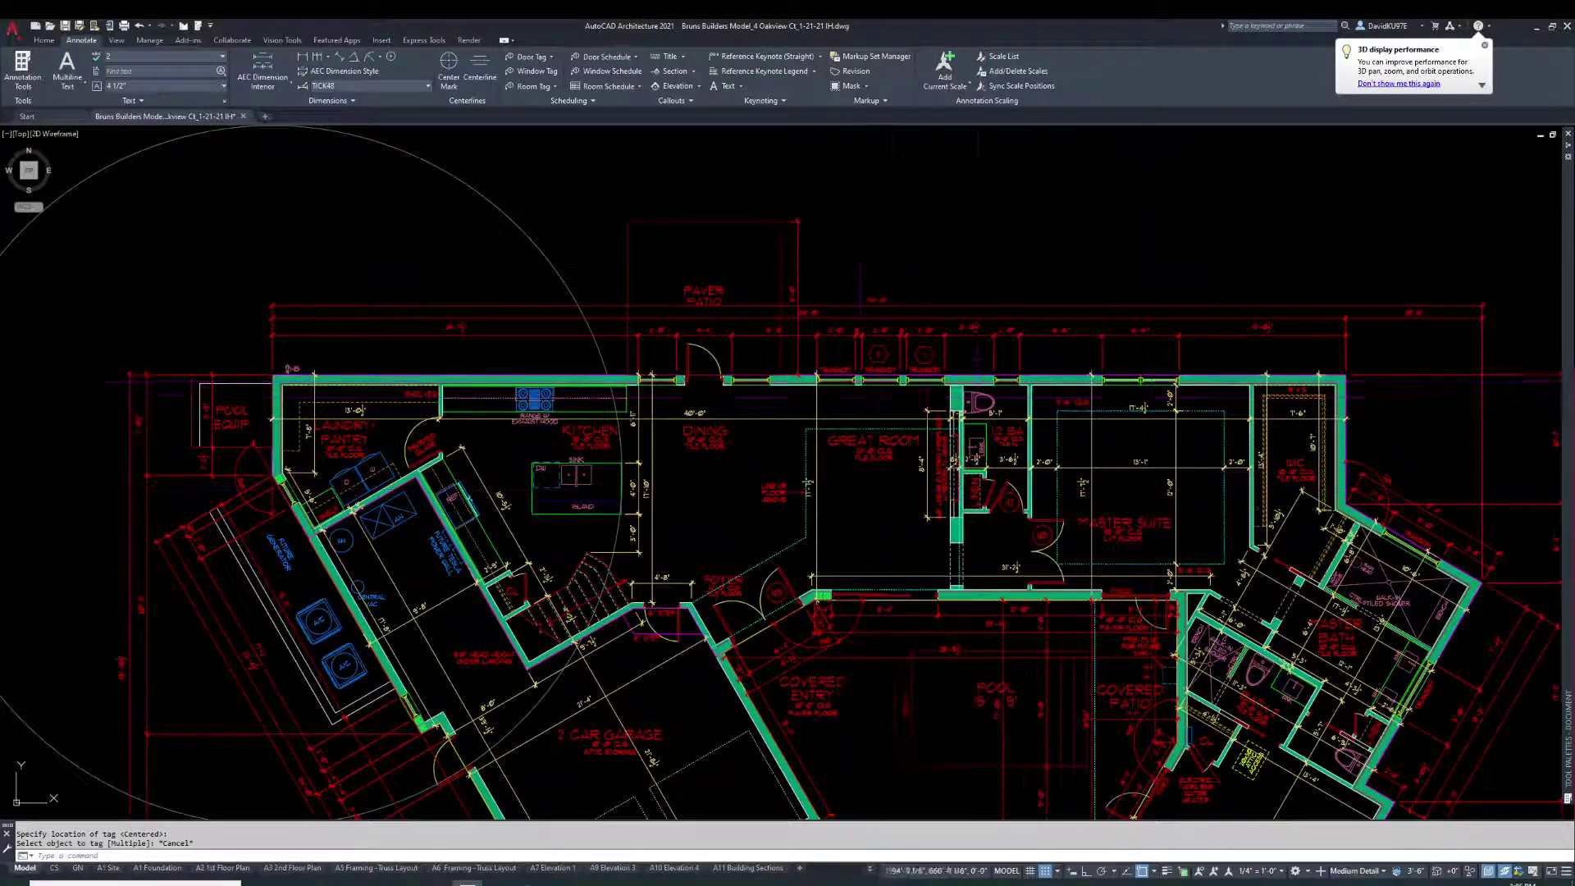
{"action": "scroll", "coordinate": [970, 394], "scroll_direction": "up", "scroll_amount": 2}
{"action": "scroll", "coordinate": [971, 393], "scroll_direction": "down", "scroll_amount": 4}
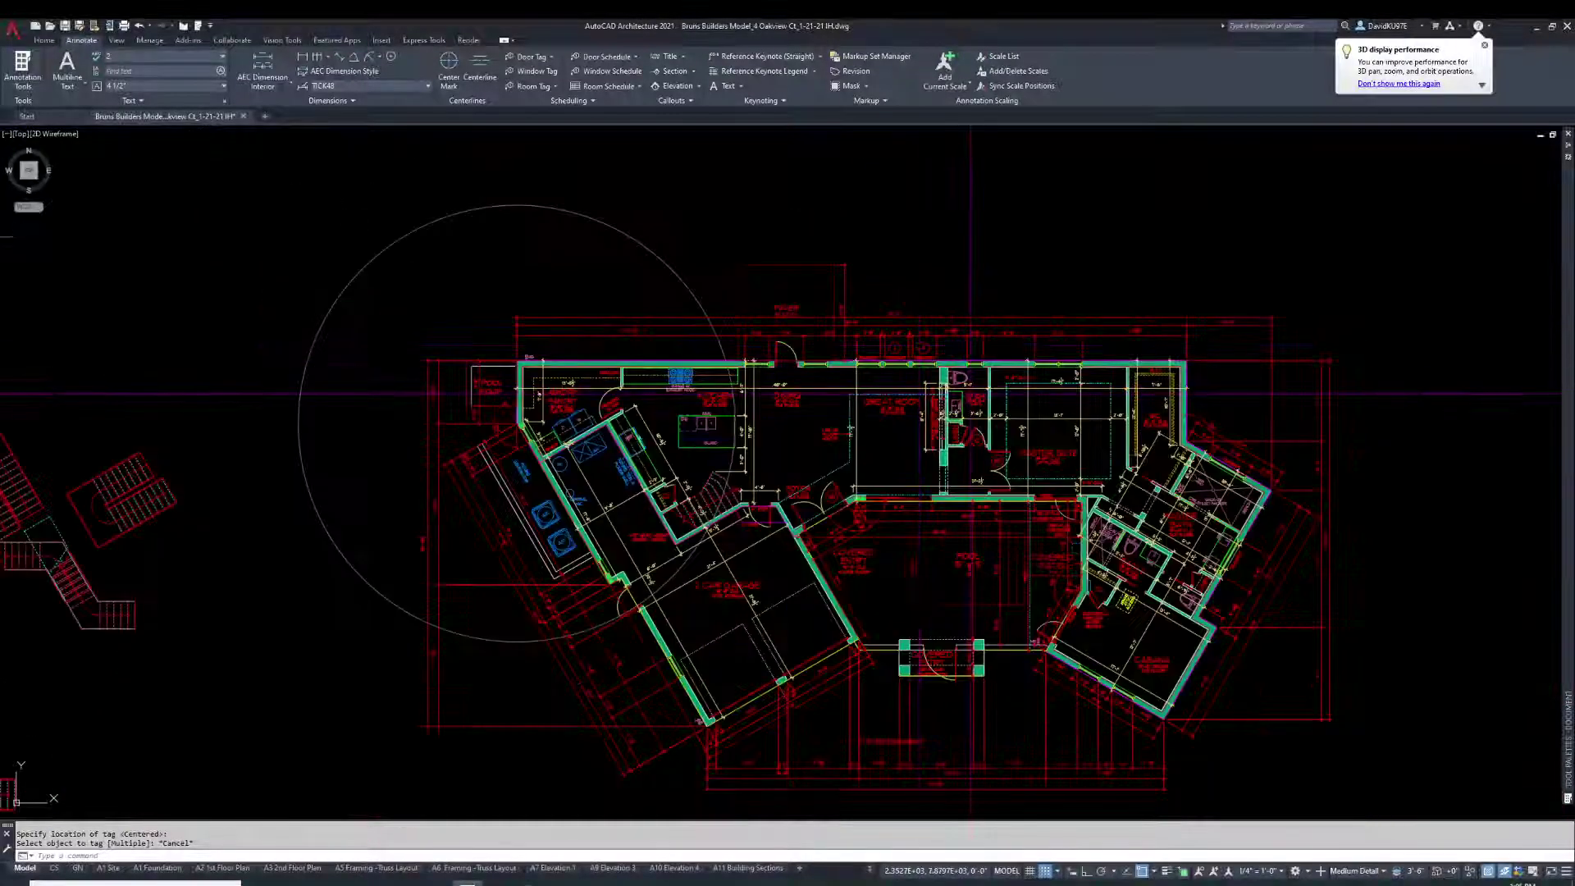
{"action": "scroll", "coordinate": [970, 393], "scroll_direction": "up", "scroll_amount": 2}
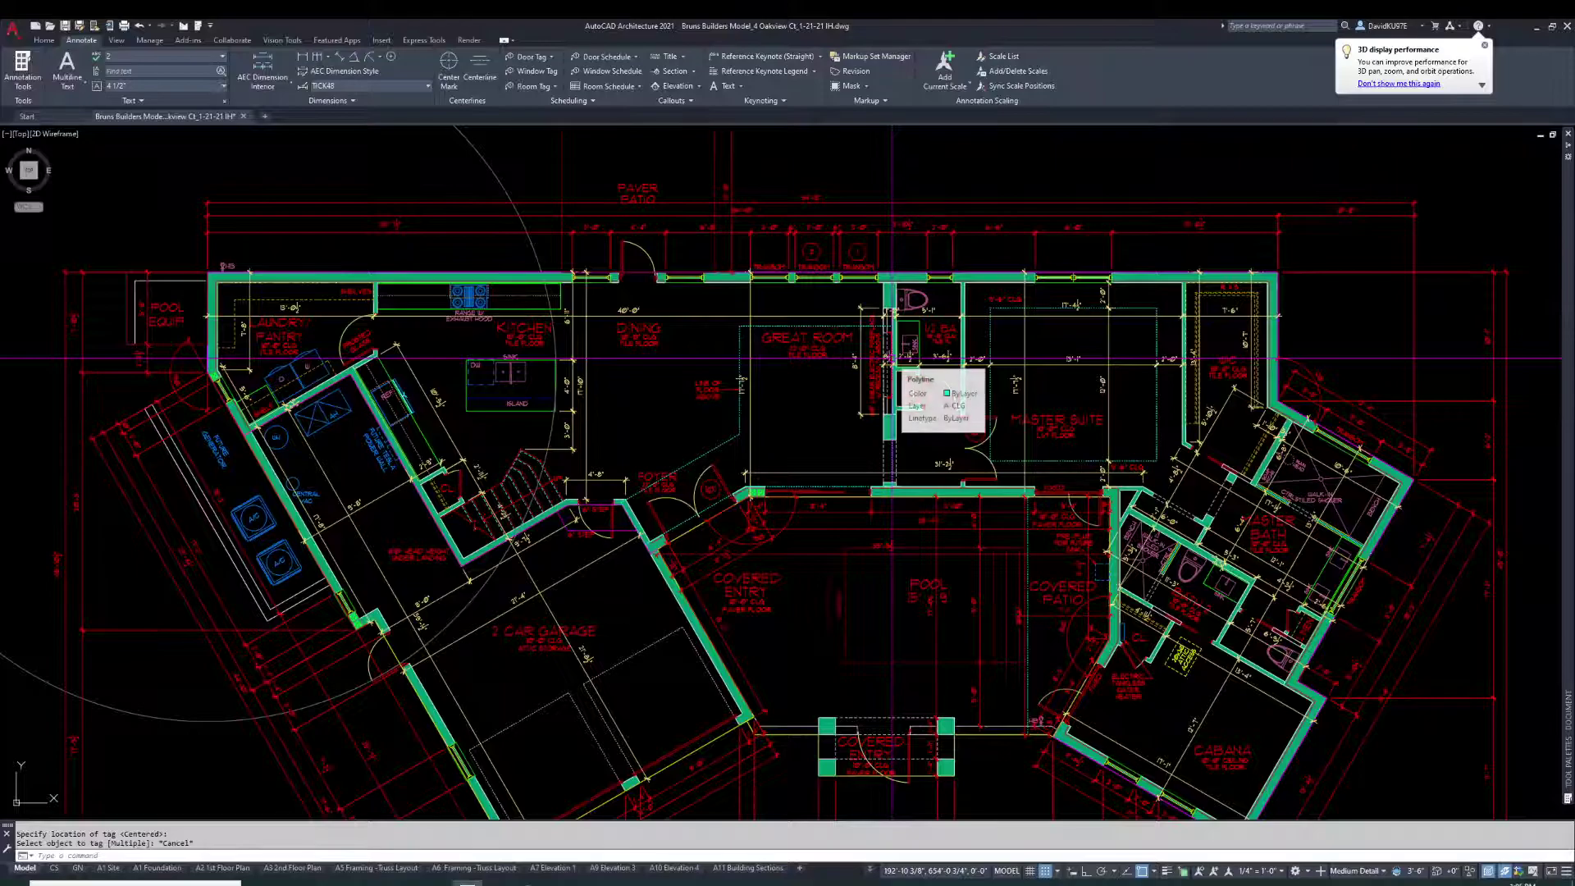
{"action": "scroll", "coordinate": [866, 369], "scroll_direction": "down", "scroll_amount": 2}
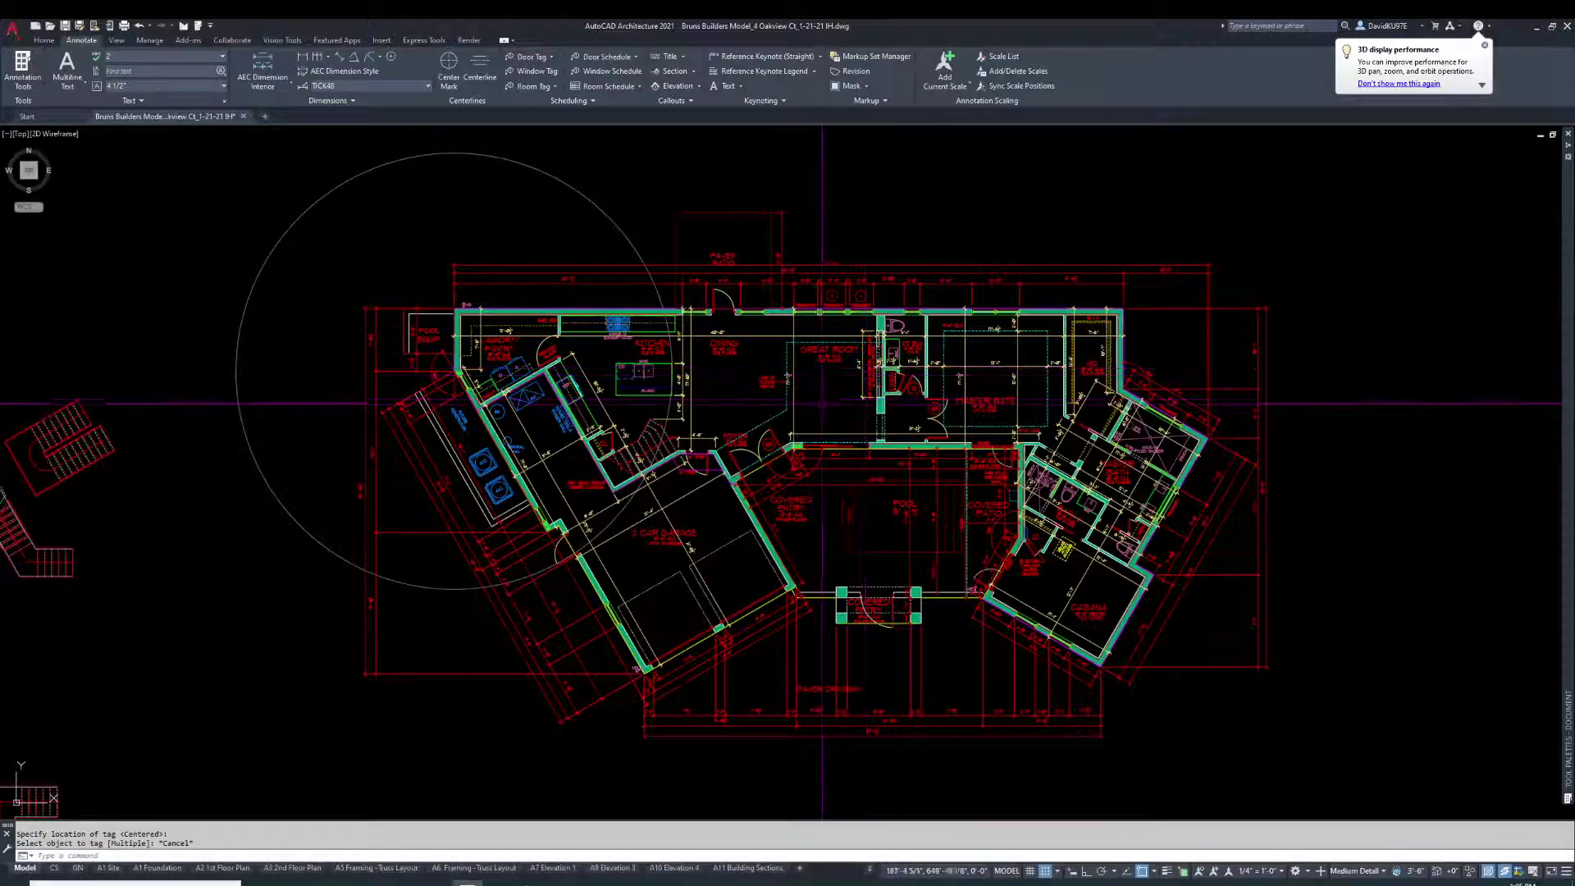